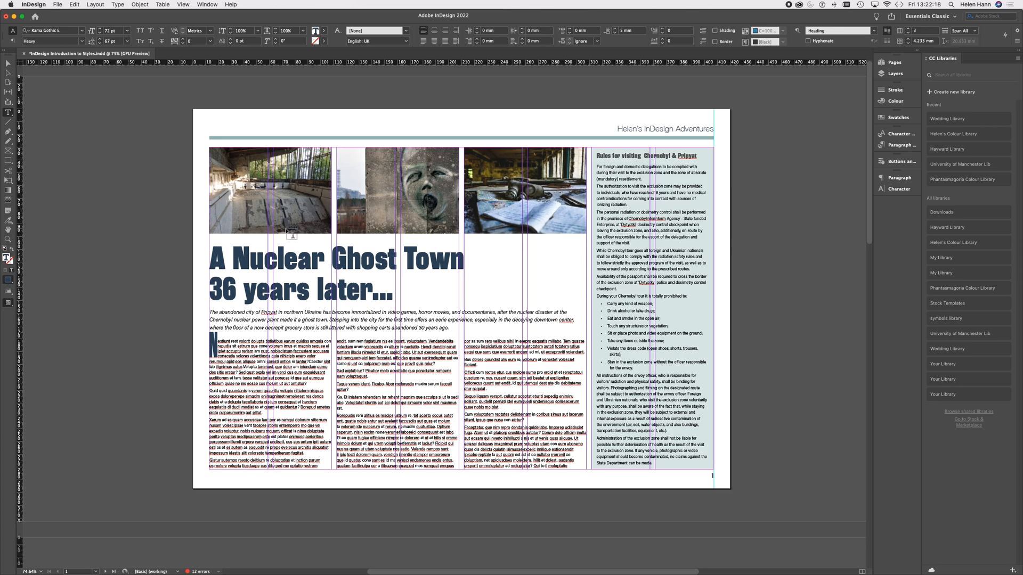
Step: Look through the layouts of pages 1 to 3 and return to the Nuclear Ghost Town page
{"action": "scroll", "coordinate": [377, 285], "scroll_direction": "down", "scroll_amount": 10}
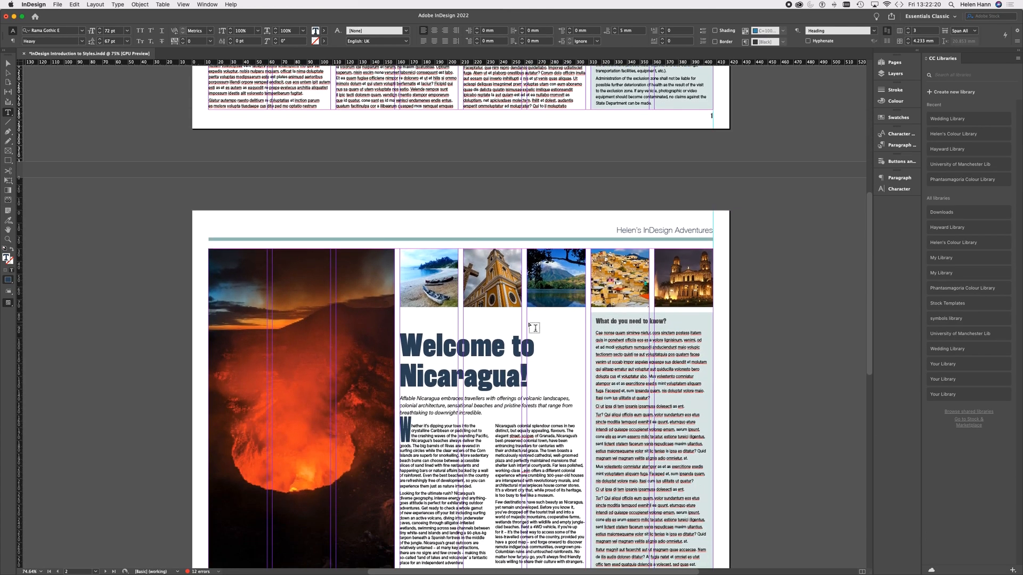
{"action": "scroll", "coordinate": [322, 412], "scroll_direction": "down", "scroll_amount": 10}
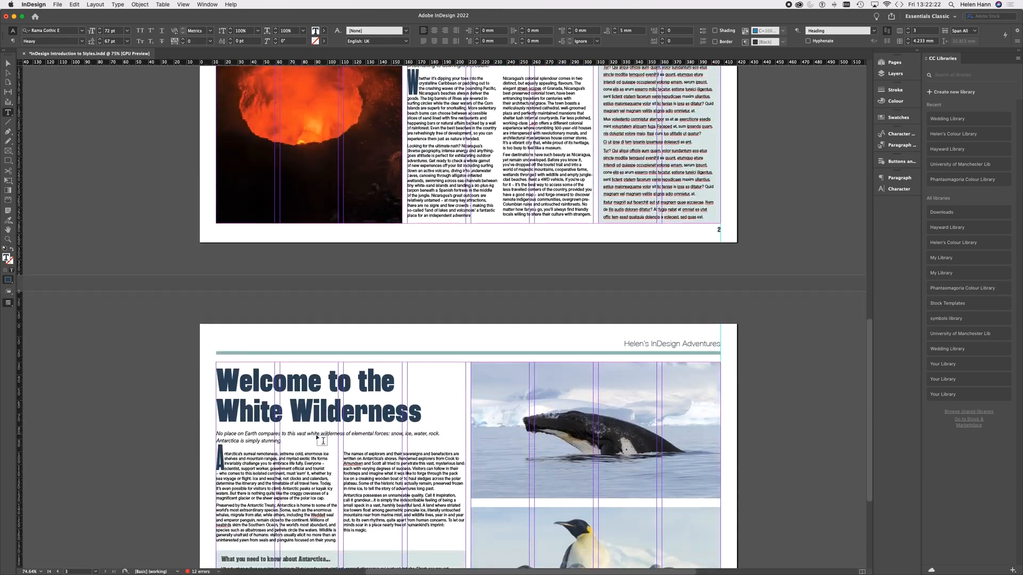
{"action": "scroll", "coordinate": [322, 439], "scroll_direction": "down", "scroll_amount": 4}
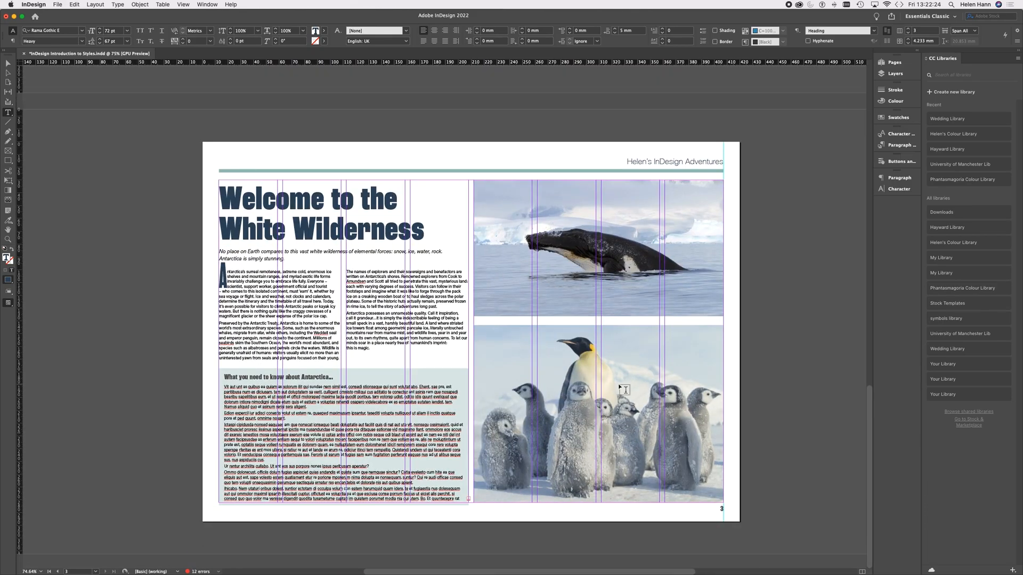
{"action": "scroll", "coordinate": [619, 388], "scroll_direction": "up", "scroll_amount": 7}
{"action": "scroll", "coordinate": [619, 388], "scroll_direction": "up", "scroll_amount": 15}
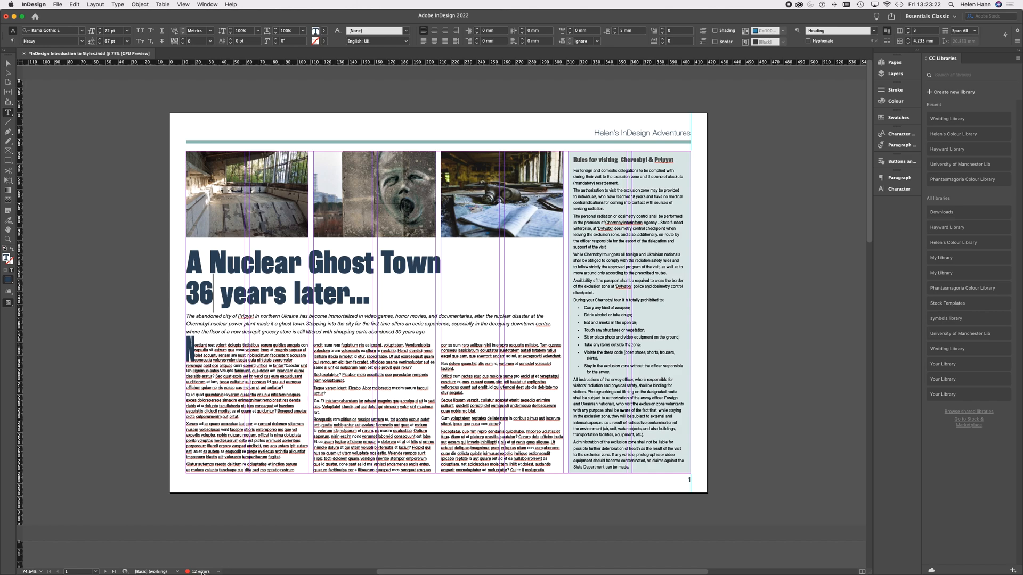
Step: Inspect the document's link and text errors in Preflight, then close it
{"action": "left_click", "coordinate": [217, 573]}
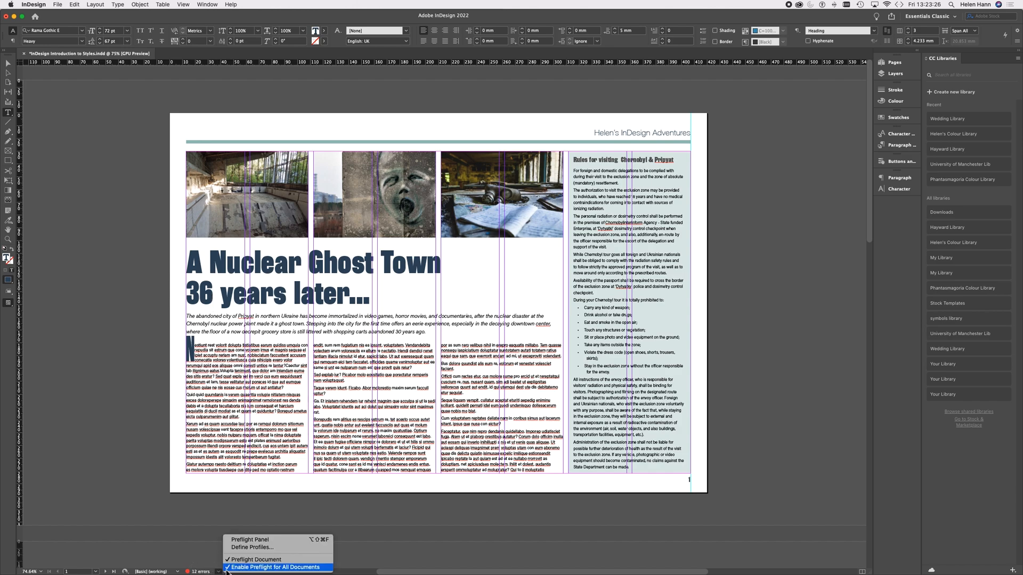
{"action": "left_click", "coordinate": [263, 542]}
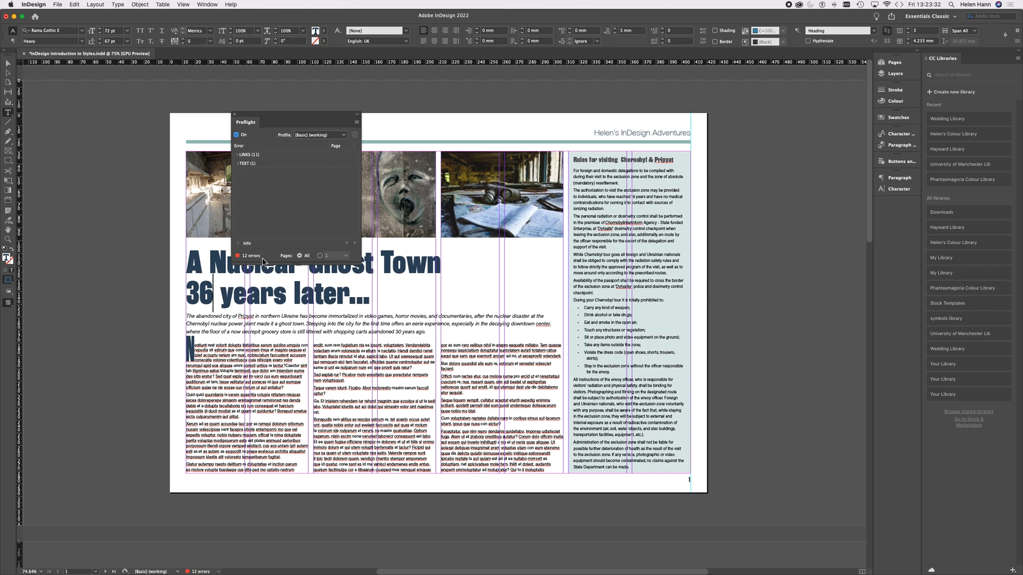
{"action": "left_click", "coordinate": [238, 164]}
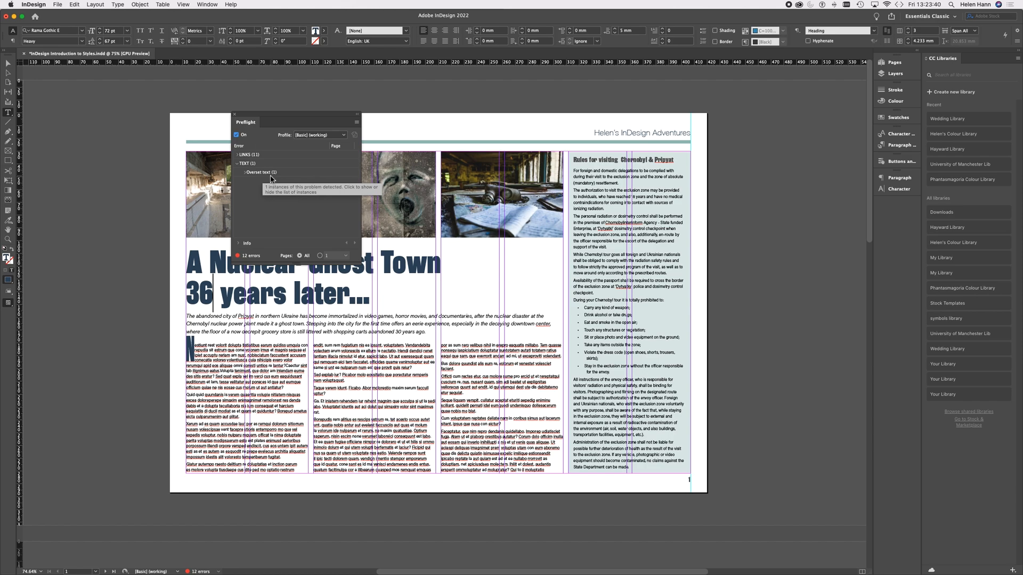
{"action": "left_click", "coordinate": [248, 155]}
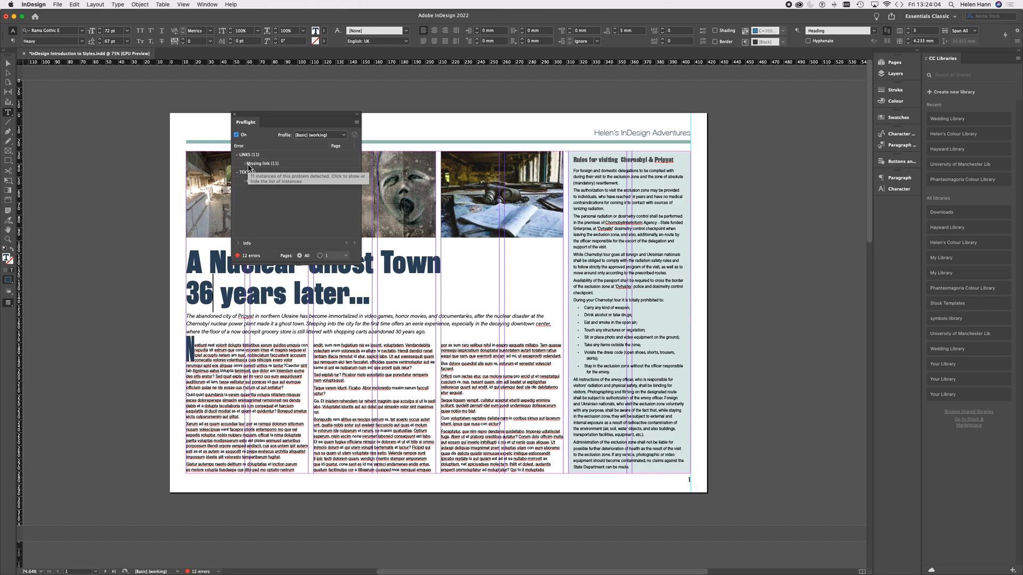
{"action": "left_click", "coordinate": [234, 114]}
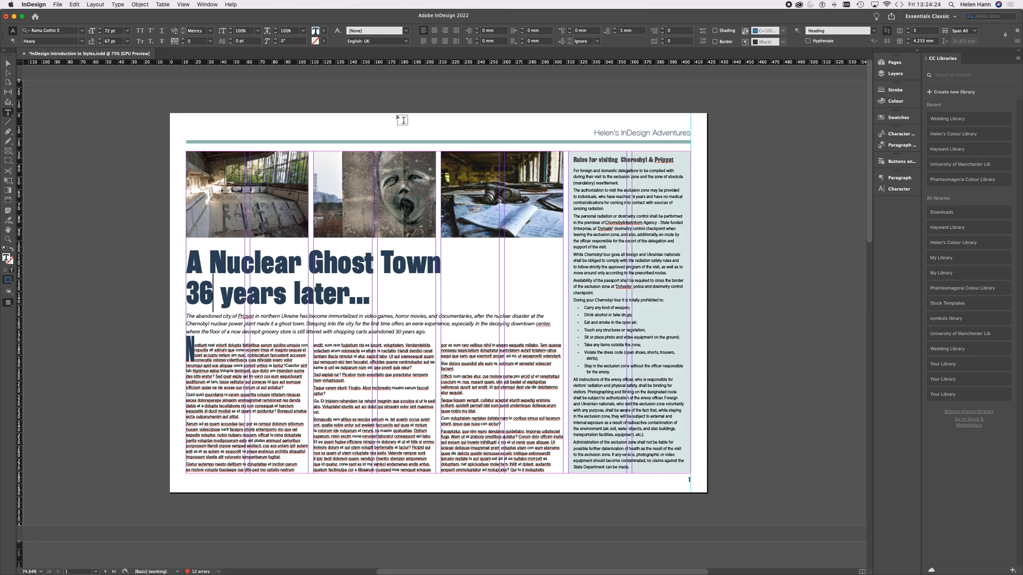
Step: Examine the image quality of the gas mask photo on page 1 up close
{"action": "scroll", "coordinate": [459, 212], "scroll_direction": "up", "scroll_amount": 1}
{"action": "scroll", "coordinate": [459, 212], "scroll_direction": "up", "scroll_amount": 10}
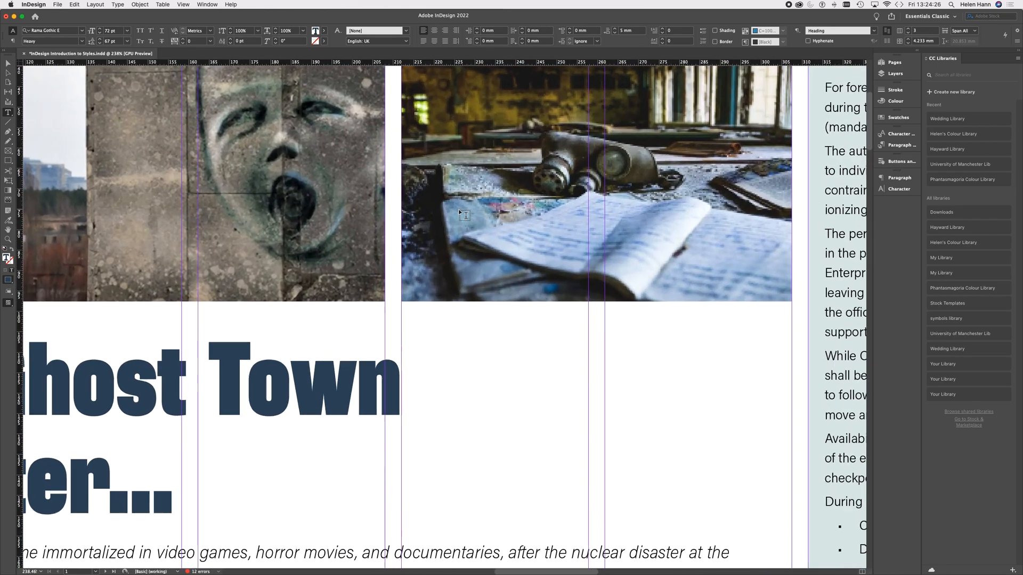
{"action": "scroll", "coordinate": [458, 211], "scroll_direction": "up", "scroll_amount": 8}
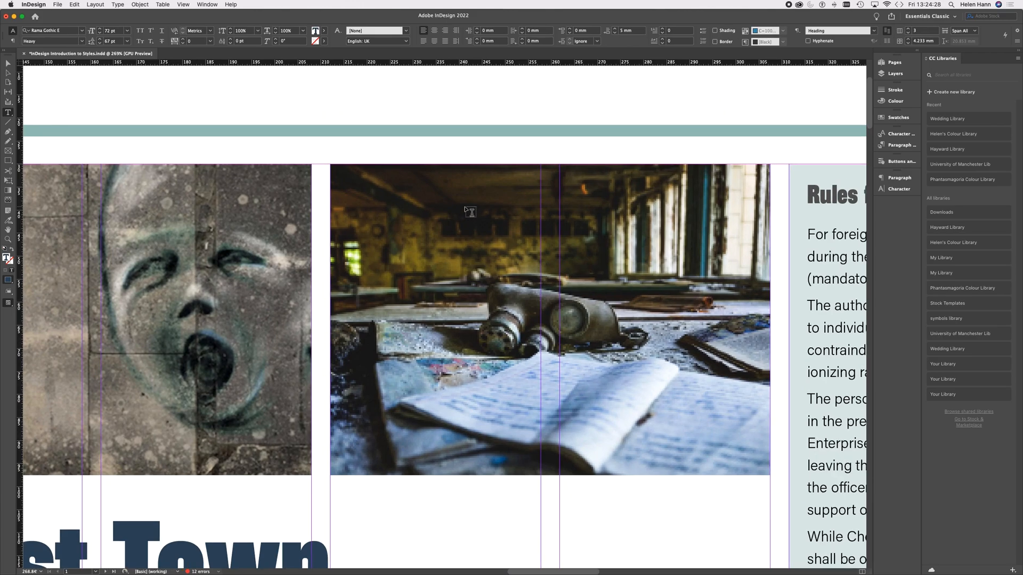
{"action": "scroll", "coordinate": [465, 210], "scroll_direction": "up", "scroll_amount": 5}
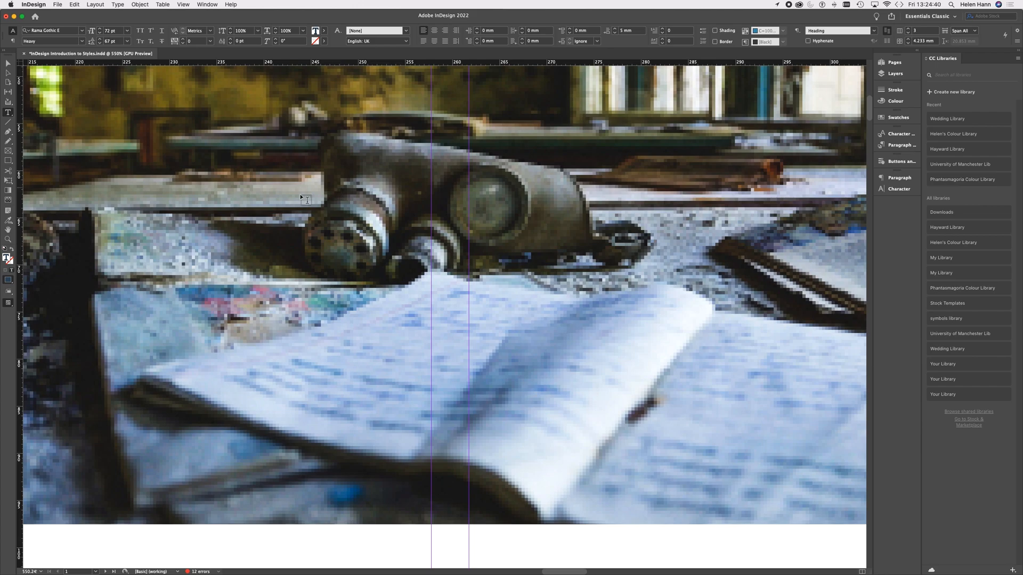
{"action": "scroll", "coordinate": [483, 215], "scroll_direction": "down", "scroll_amount": 6}
{"action": "scroll", "coordinate": [467, 227], "scroll_direction": "down", "scroll_amount": 4}
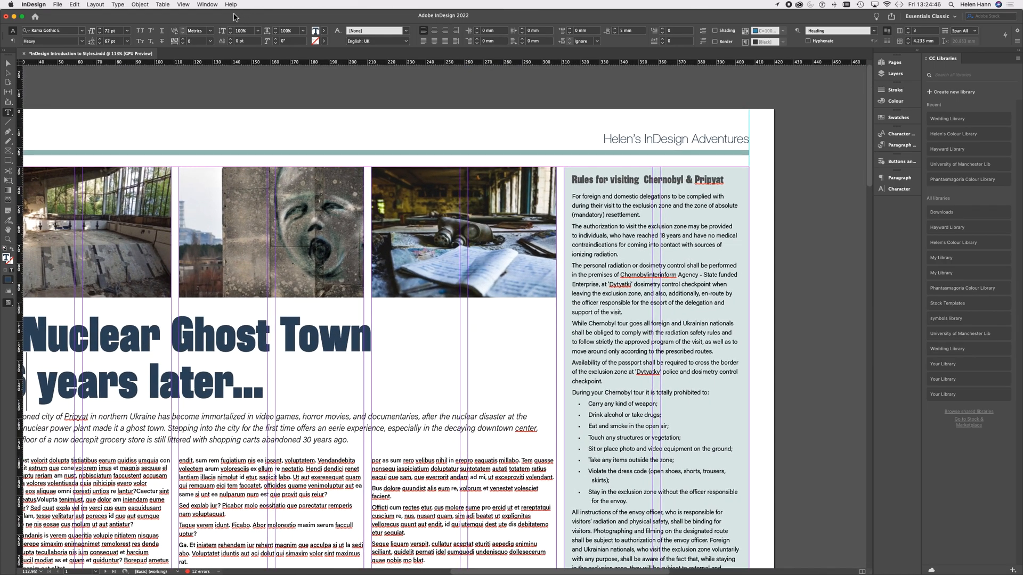
Step: Relink the missing Pripyat grafitti.jpeg to its file in the Links folder, with Search for Missing Links in This Folder enabled
{"action": "left_click", "coordinate": [207, 5]}
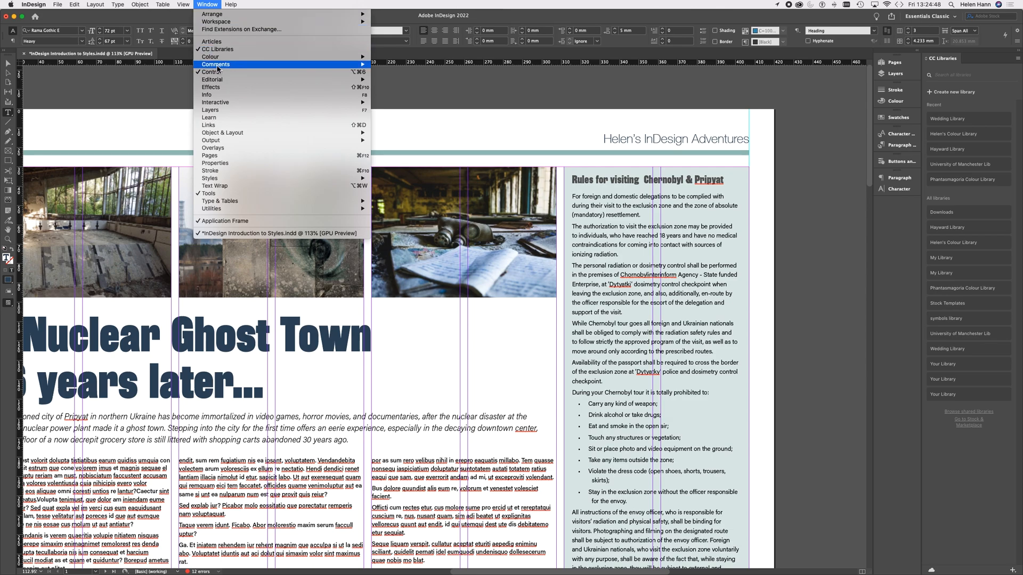
{"action": "left_click", "coordinate": [212, 126]}
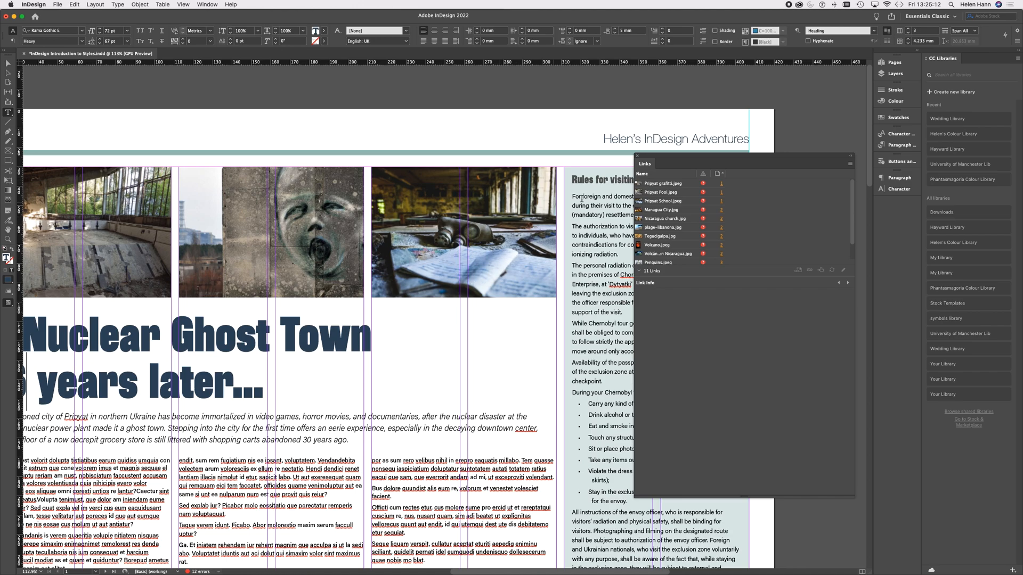
{"action": "mouse_move", "coordinate": [705, 189]}
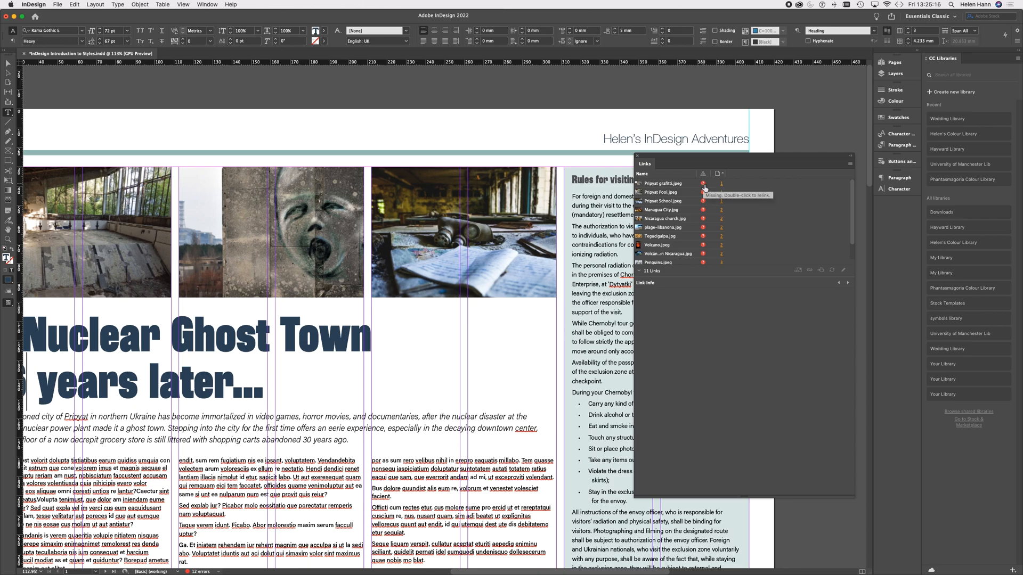
{"action": "double_click", "coordinate": [704, 184]}
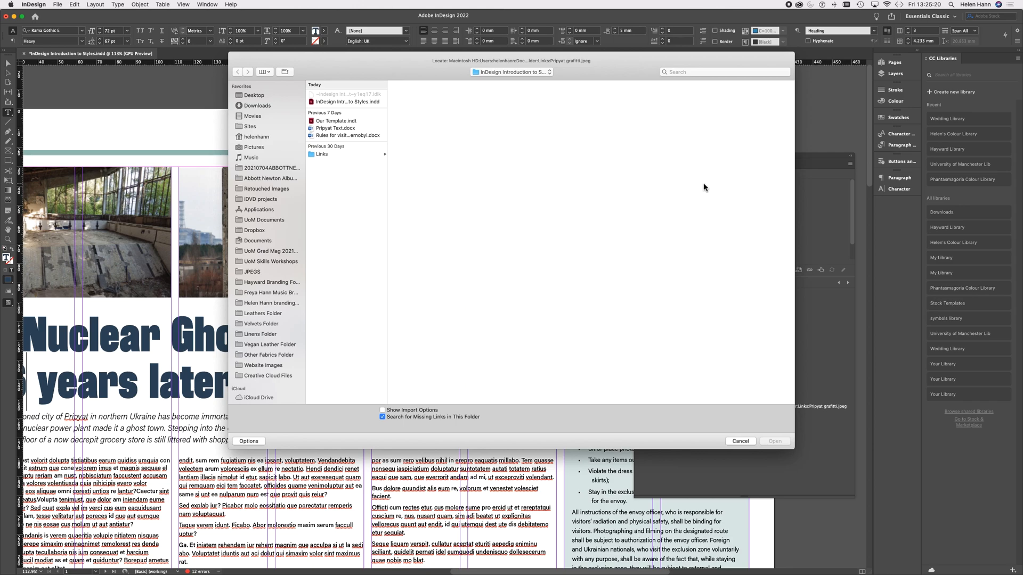
{"action": "left_click", "coordinate": [323, 155]}
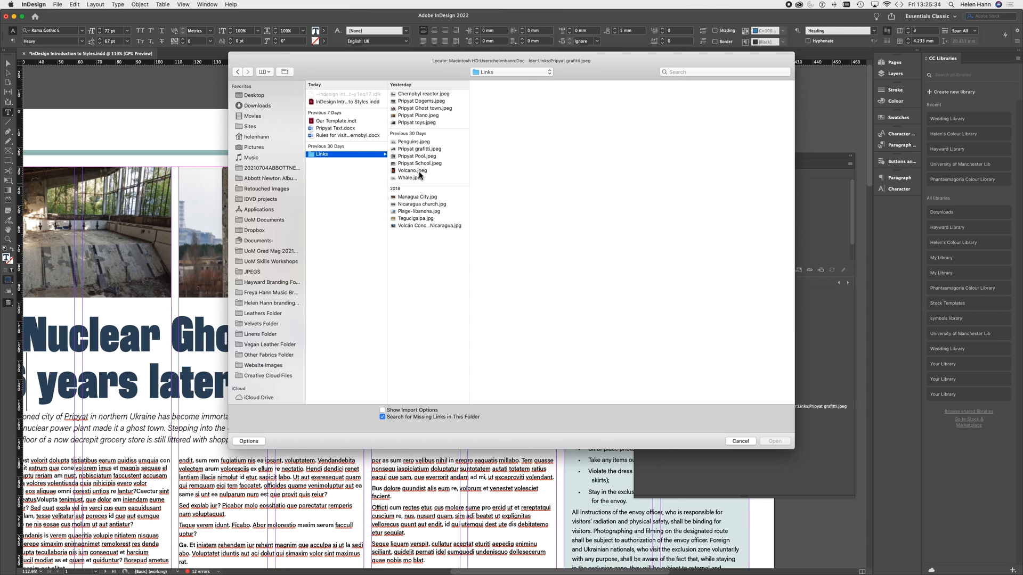
{"action": "left_click", "coordinate": [421, 150]}
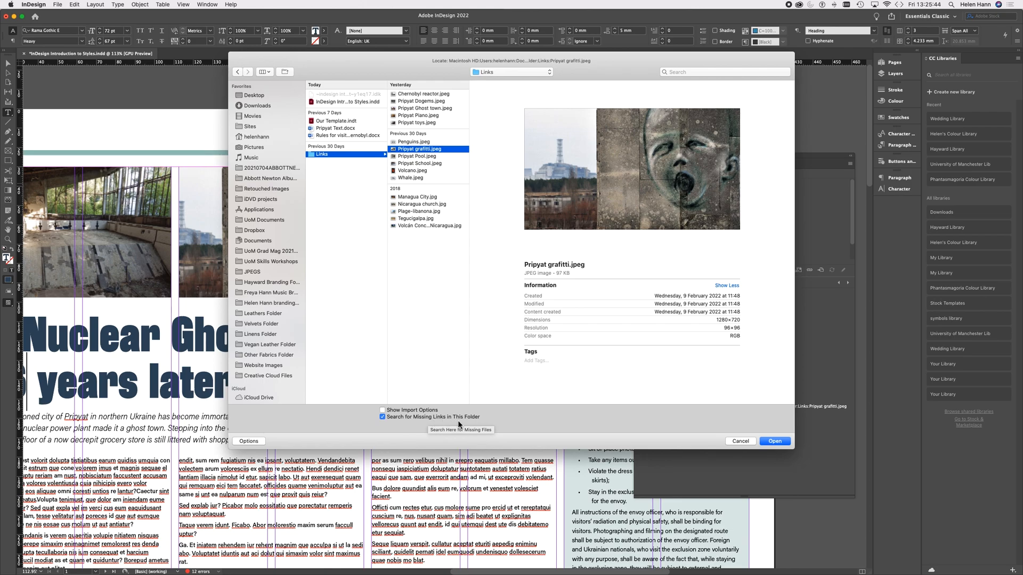
{"action": "left_click", "coordinate": [775, 441]}
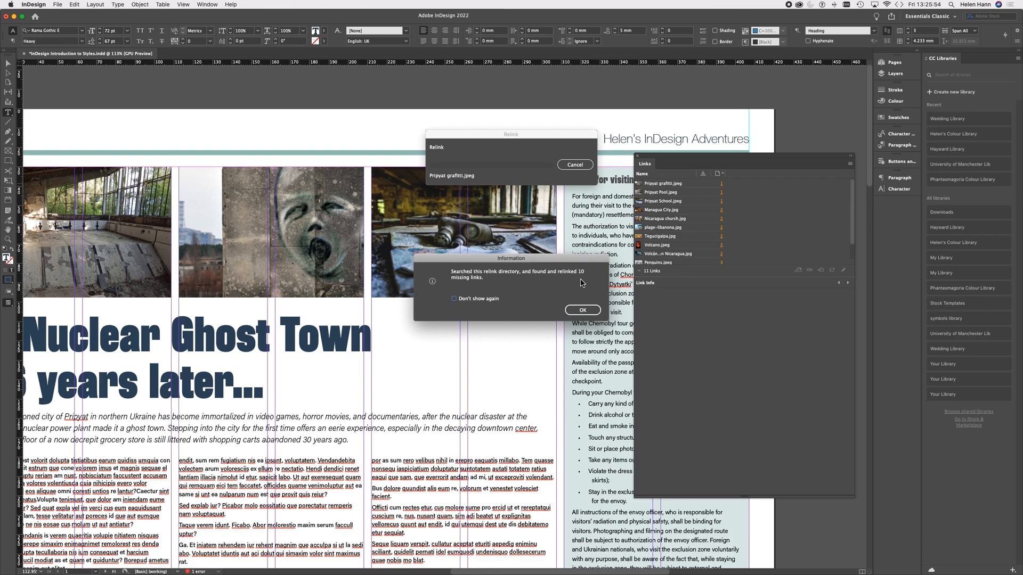
{"action": "left_click", "coordinate": [585, 310]}
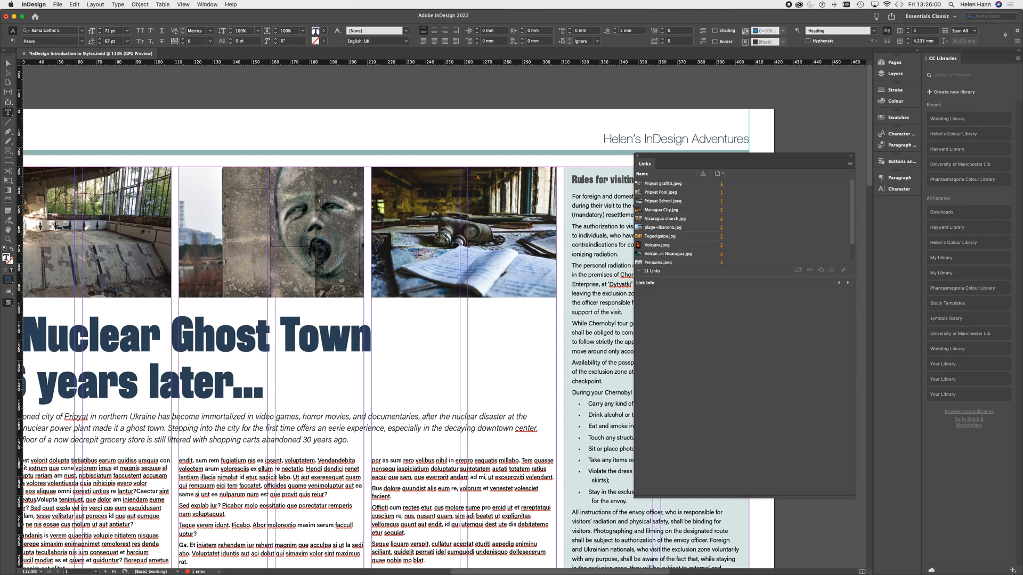
Step: Check the relinked gas mask photo's quality up close and close the list of links
{"action": "scroll", "coordinate": [436, 235], "scroll_direction": "up", "scroll_amount": 10}
{"action": "scroll", "coordinate": [436, 235], "scroll_direction": "up", "scroll_amount": 1}
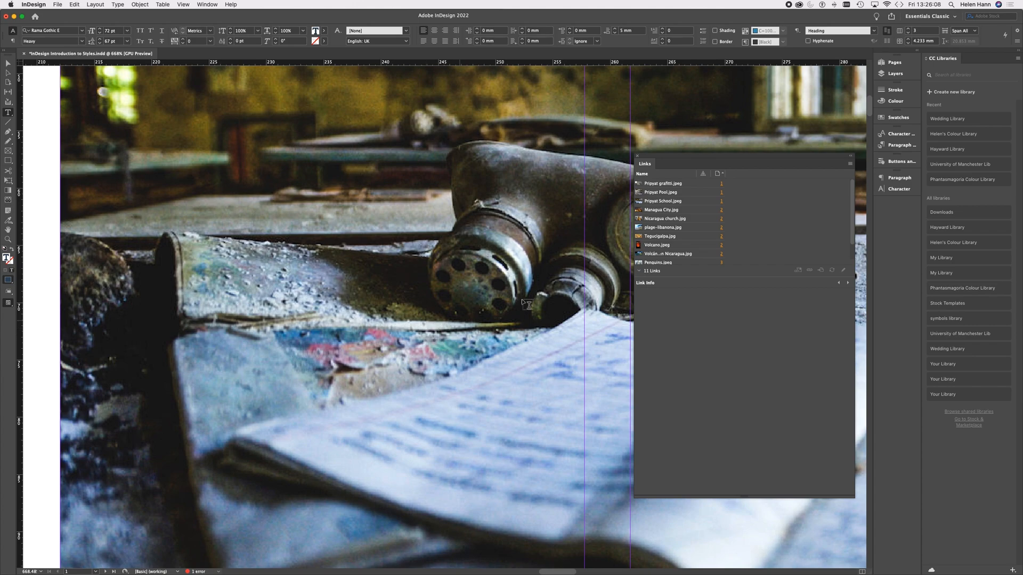
{"action": "scroll", "coordinate": [332, 367], "scroll_direction": "down", "scroll_amount": 2}
{"action": "scroll", "coordinate": [332, 367], "scroll_direction": "down", "scroll_amount": 10}
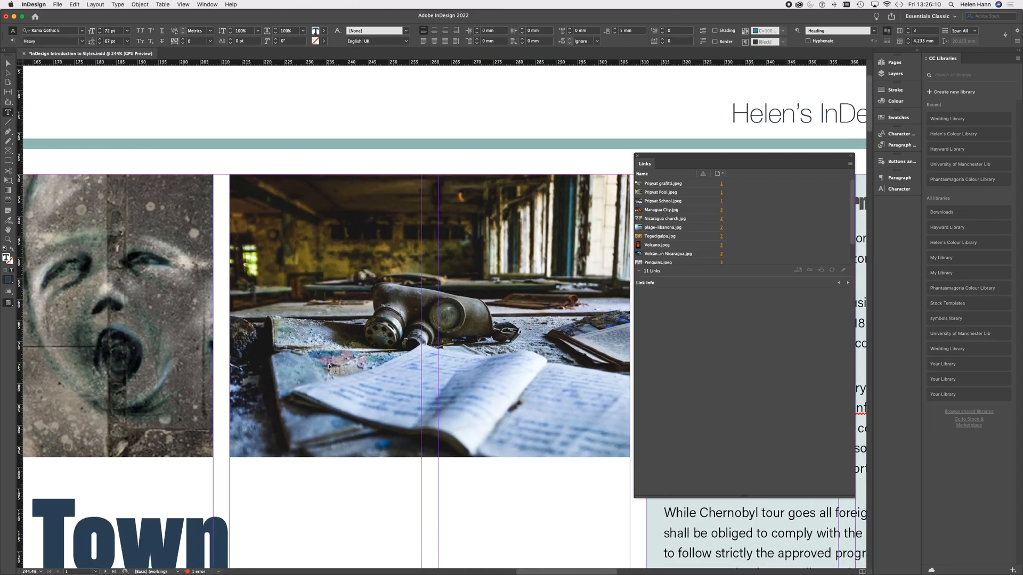
{"action": "scroll", "coordinate": [331, 368], "scroll_direction": "down", "scroll_amount": 3}
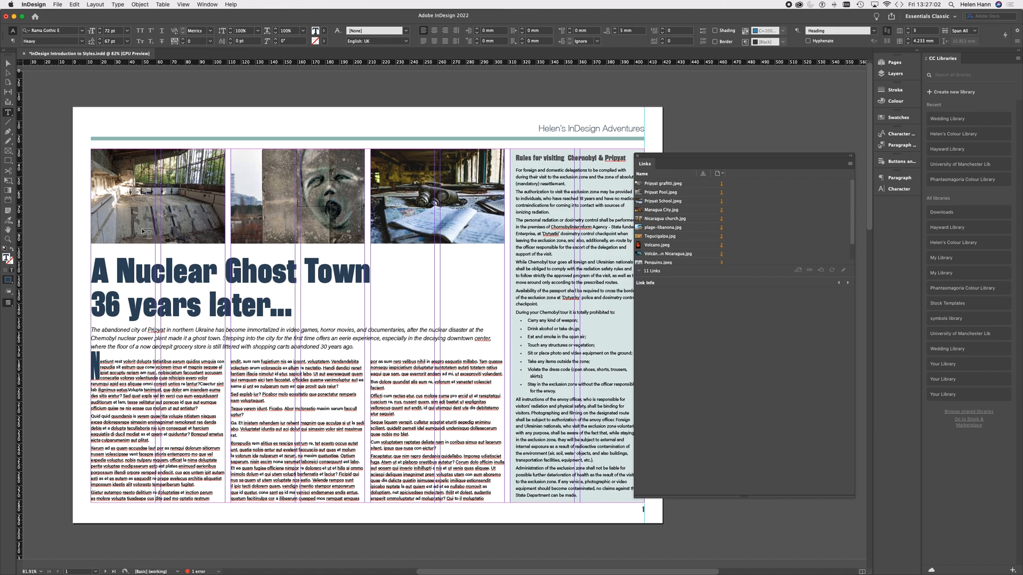
{"action": "left_click", "coordinate": [638, 156]}
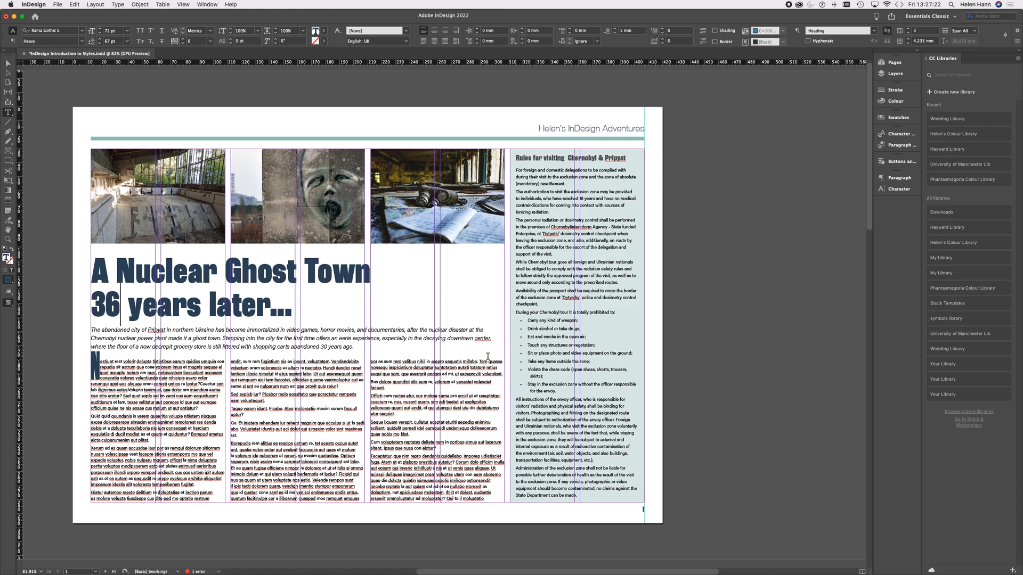
Step: Review the relinked images on all three pages and show the frame edges in the document
{"action": "scroll", "coordinate": [487, 356], "scroll_direction": "down", "scroll_amount": 20}
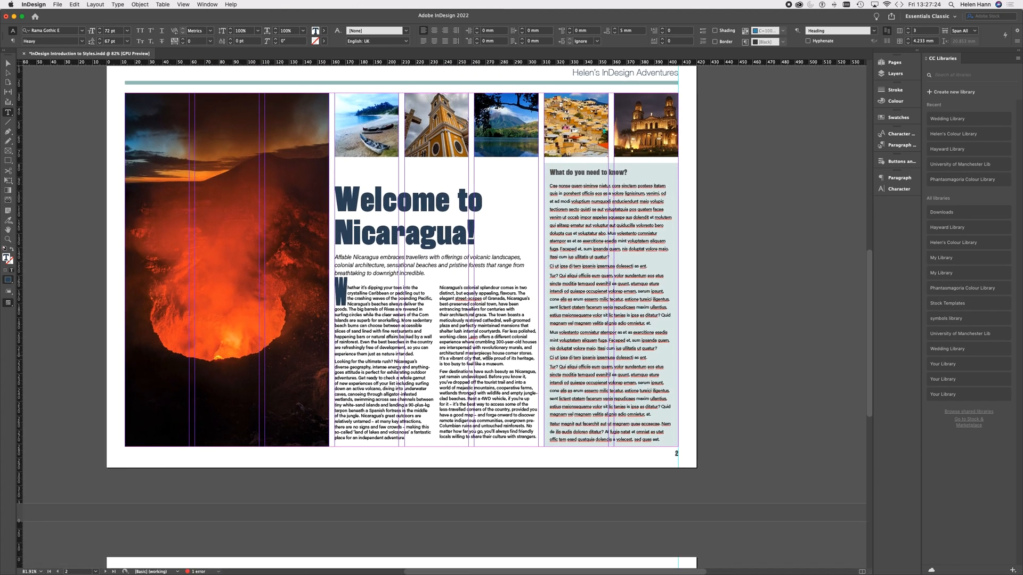
{"action": "scroll", "coordinate": [487, 355], "scroll_direction": "down", "scroll_amount": 15}
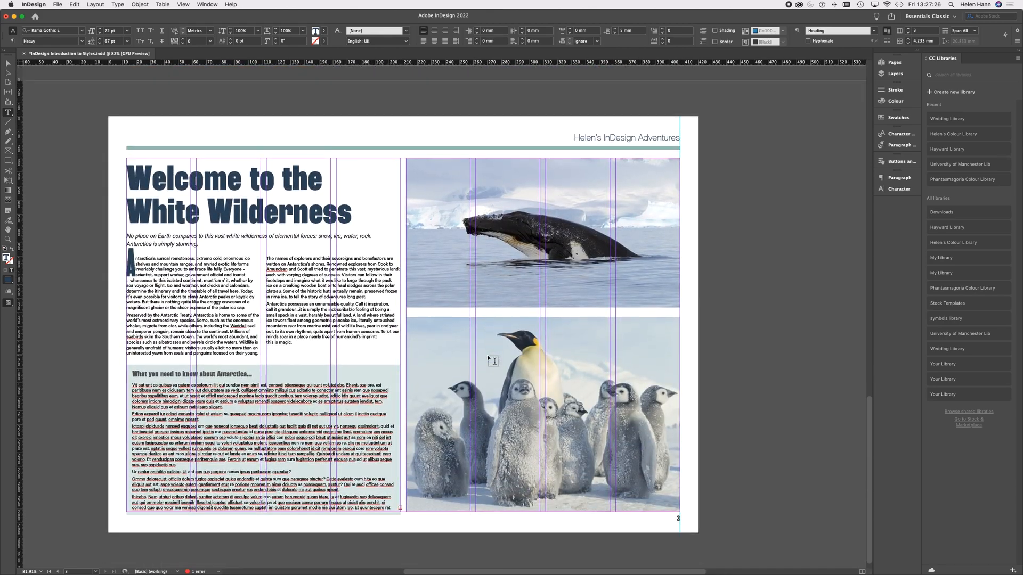
{"action": "scroll", "coordinate": [487, 355], "scroll_direction": "up", "scroll_amount": 20}
{"action": "scroll", "coordinate": [487, 358], "scroll_direction": "up", "scroll_amount": 5}
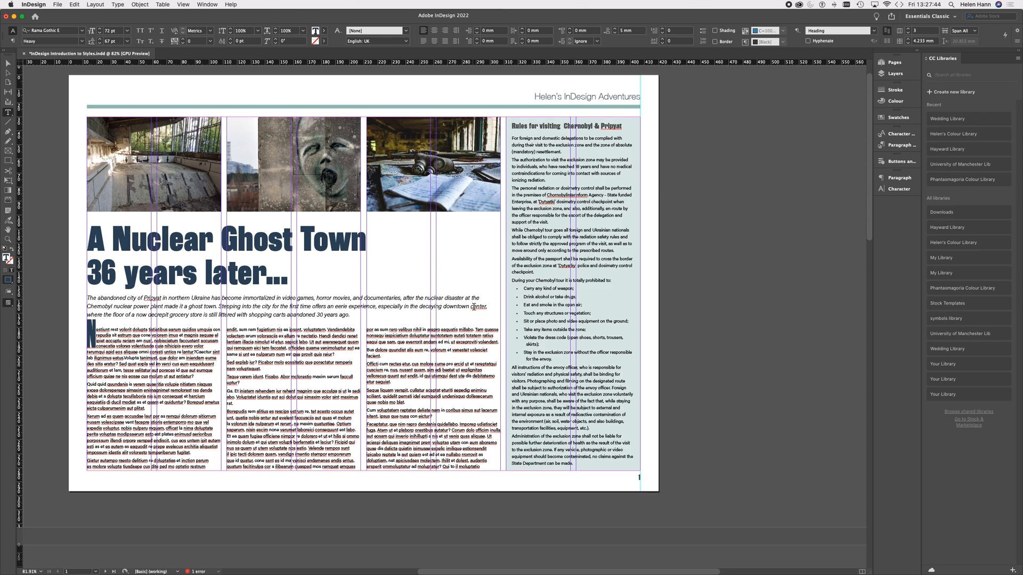
{"action": "scroll", "coordinate": [474, 307], "scroll_direction": "down", "scroll_amount": 15}
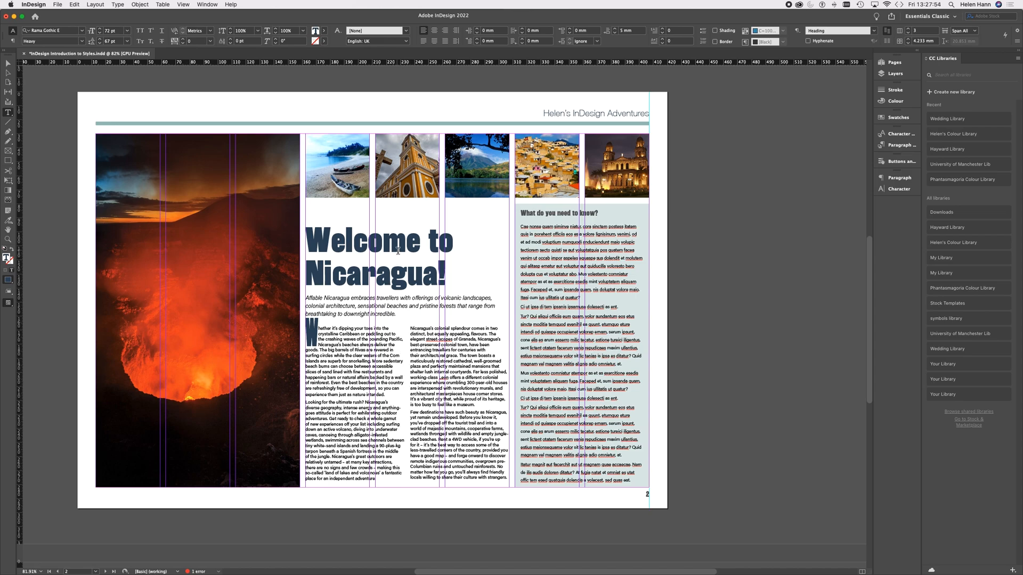
{"action": "left_click", "coordinate": [183, 5]}
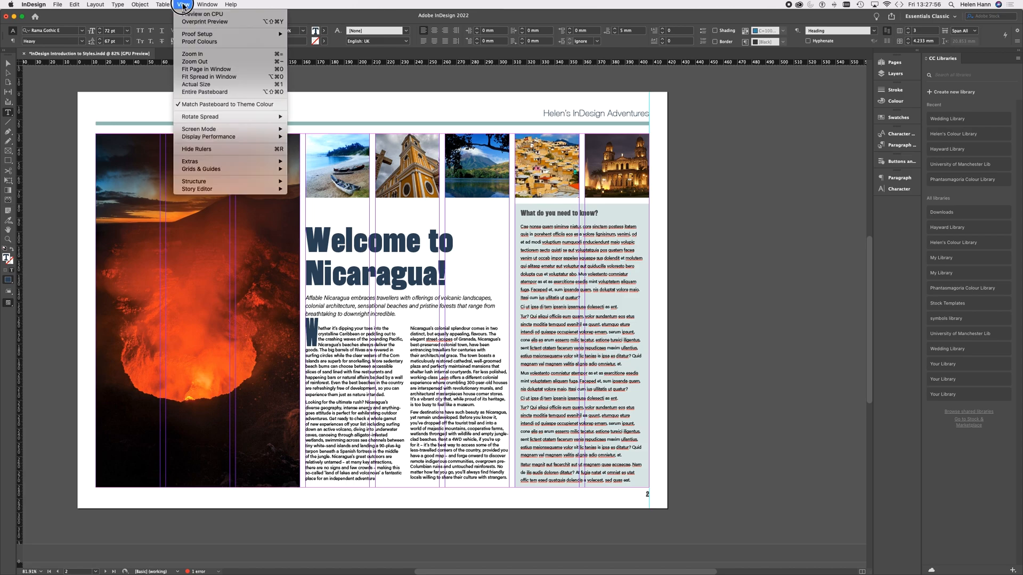
{"action": "mouse_move", "coordinate": [238, 160]}
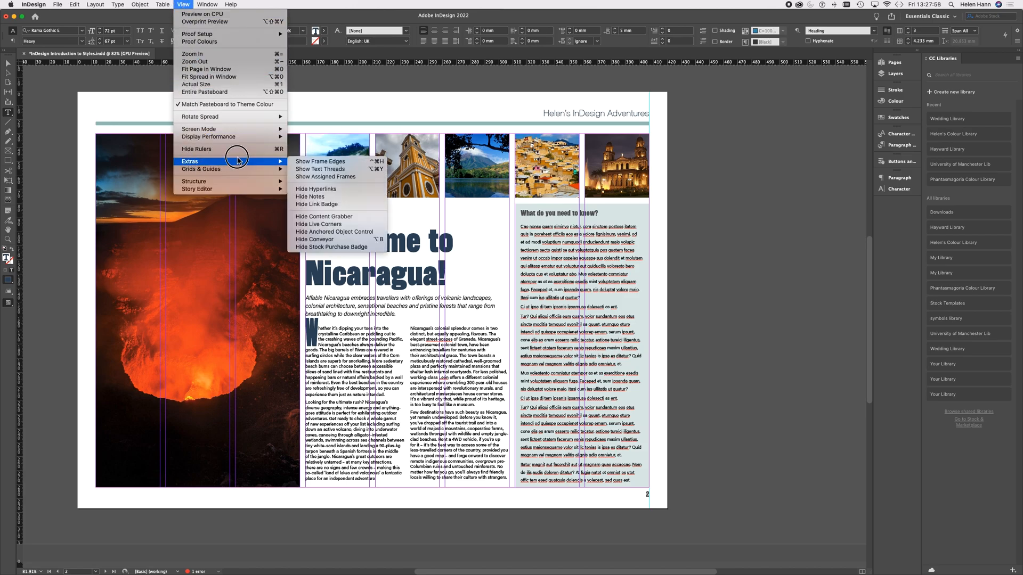
{"action": "left_click", "coordinate": [302, 162]}
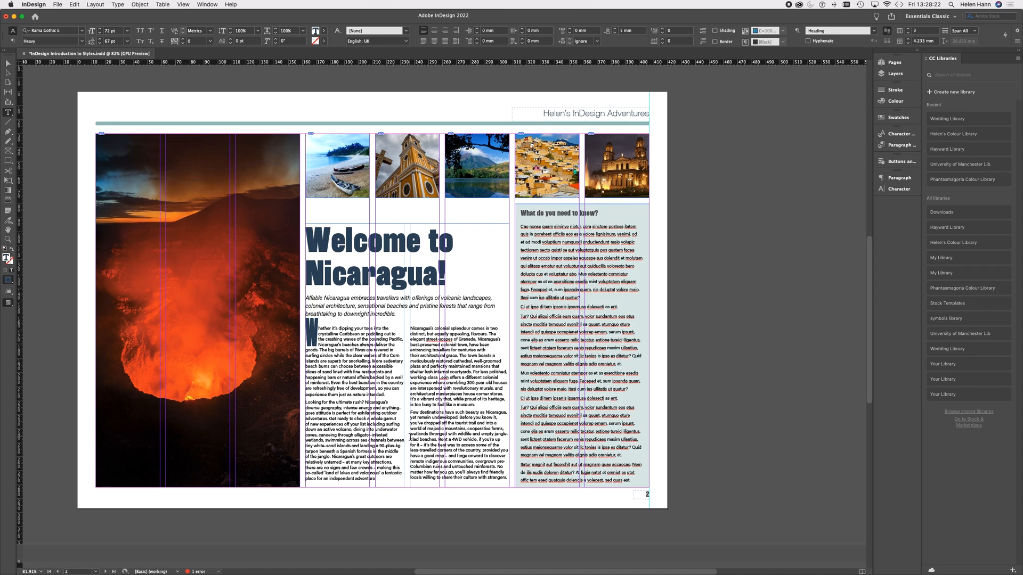
Step: Review the layouts of all three magazine pages with frame edges shown and place the text cursor in page 1's body text
{"action": "scroll", "coordinate": [410, 436], "scroll_direction": "up", "scroll_amount": 10}
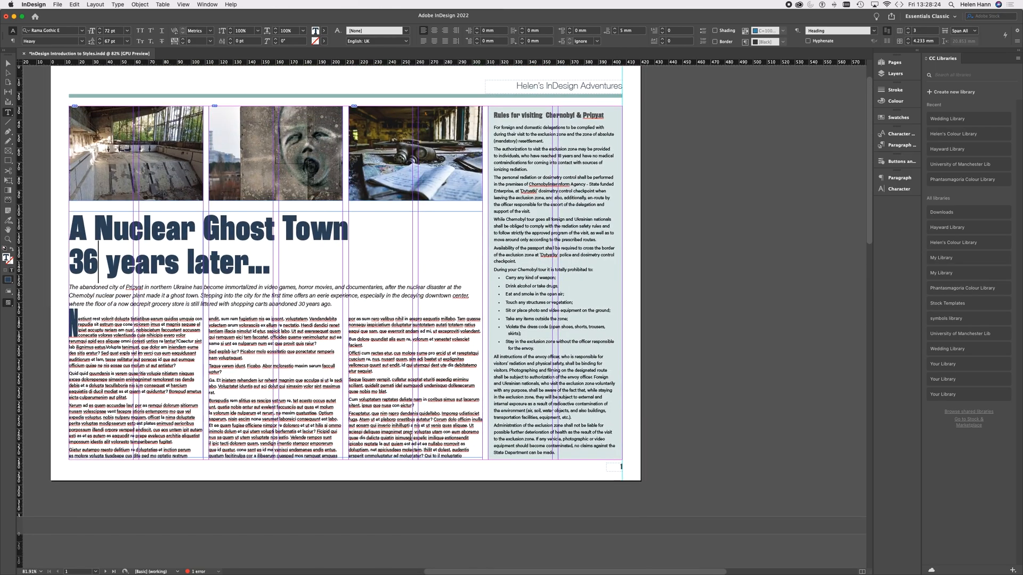
{"action": "scroll", "coordinate": [410, 436], "scroll_direction": "up", "scroll_amount": 2}
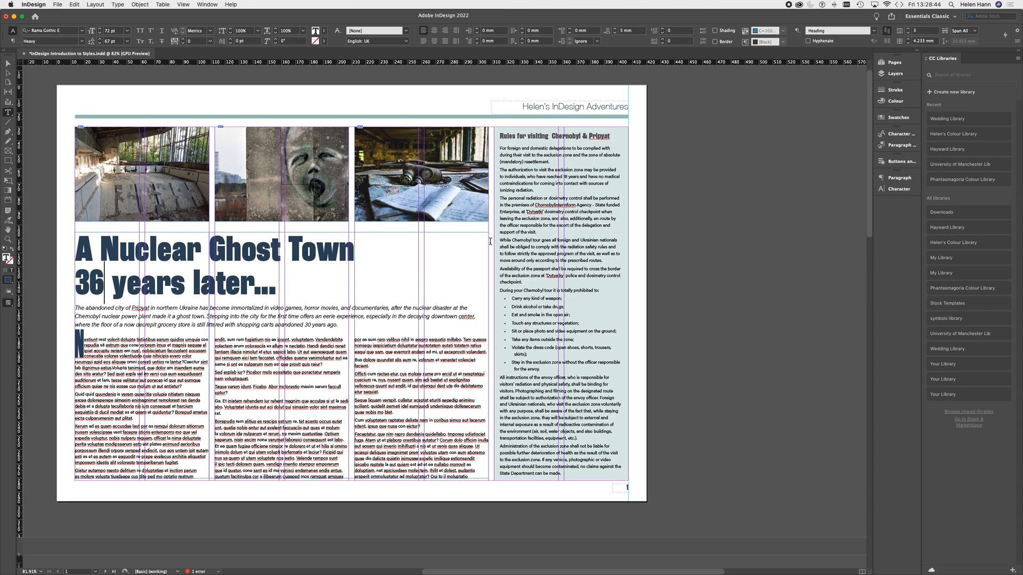
{"action": "scroll", "coordinate": [390, 268], "scroll_direction": "down", "scroll_amount": 5}
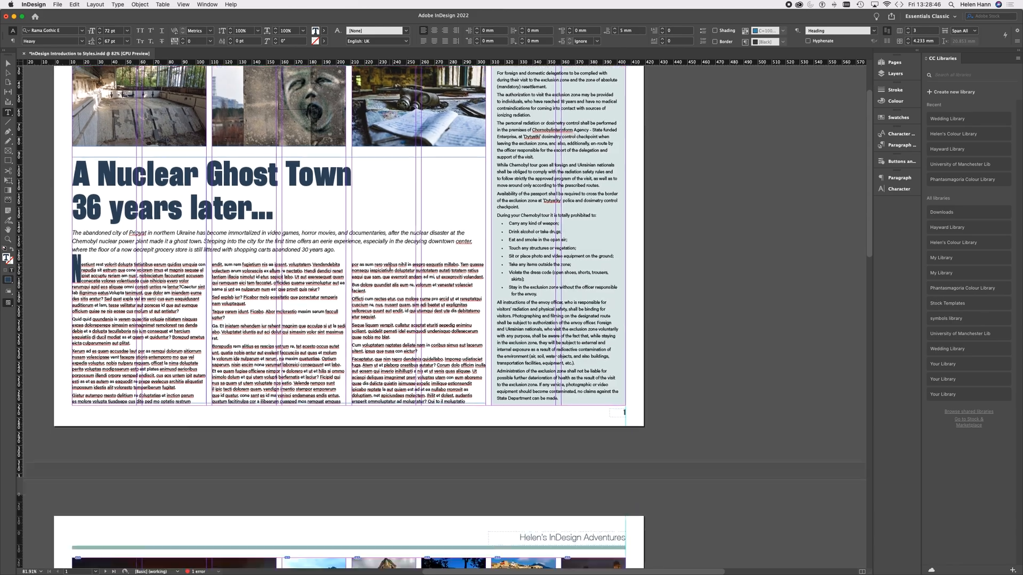
{"action": "scroll", "coordinate": [390, 267], "scroll_direction": "down", "scroll_amount": 10}
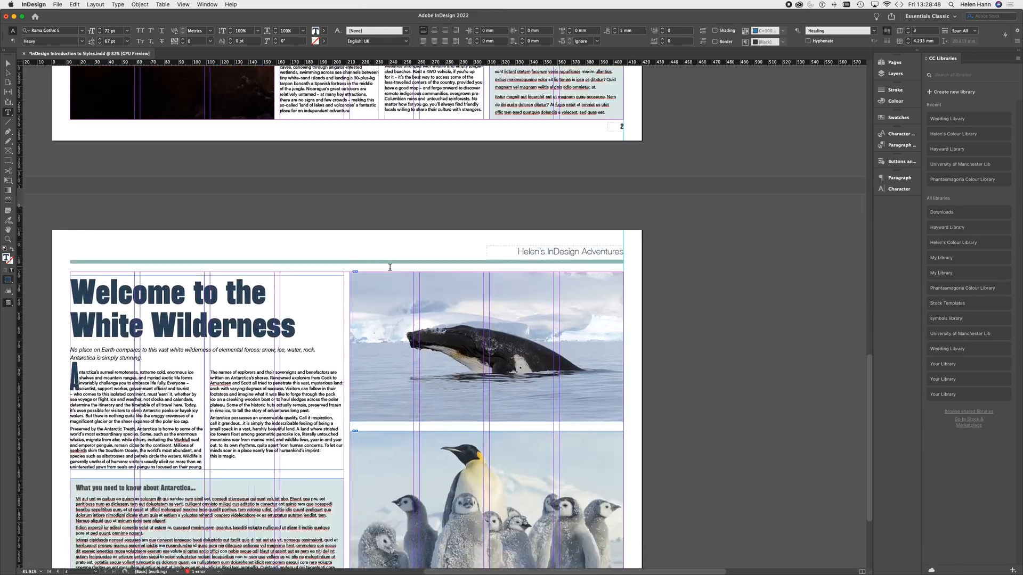
{"action": "scroll", "coordinate": [390, 267], "scroll_direction": "down", "scroll_amount": 3}
{"action": "scroll", "coordinate": [409, 346], "scroll_direction": "up", "scroll_amount": 7}
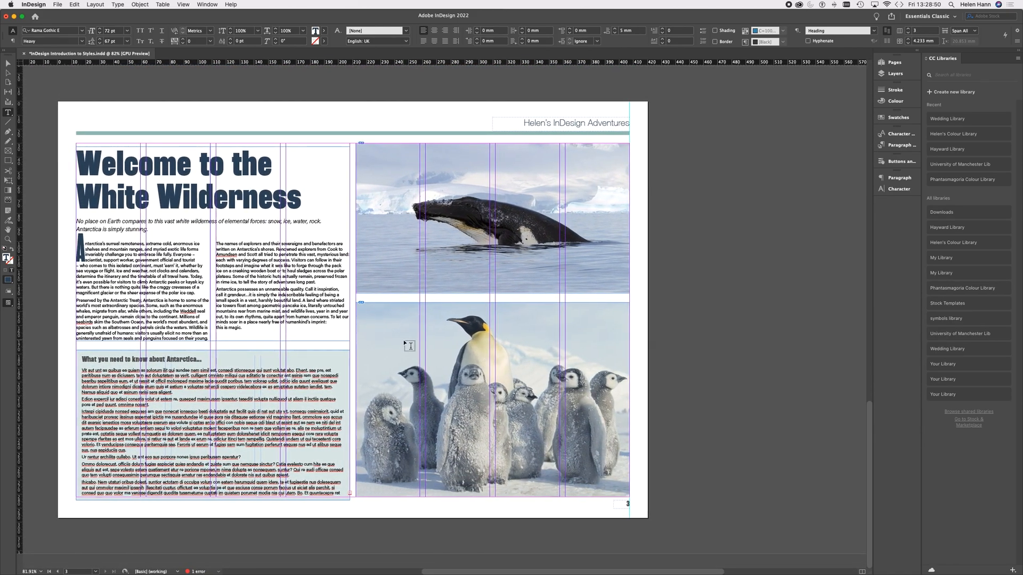
{"action": "scroll", "coordinate": [409, 345], "scroll_direction": "up", "scroll_amount": 10}
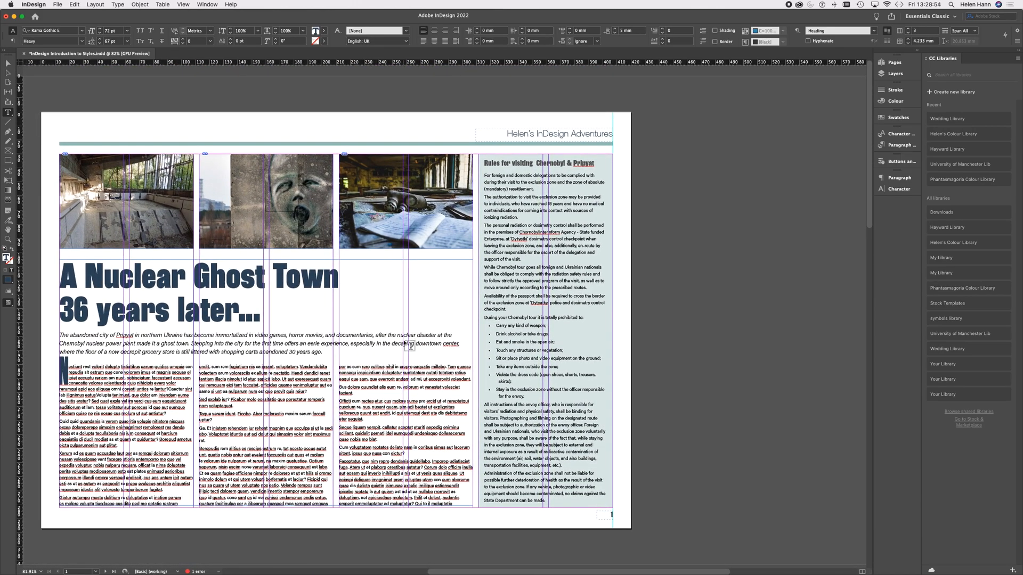
{"action": "scroll", "coordinate": [405, 344], "scroll_direction": "up", "scroll_amount": 2}
{"action": "scroll", "coordinate": [405, 343], "scroll_direction": "left", "scroll_amount": 5}
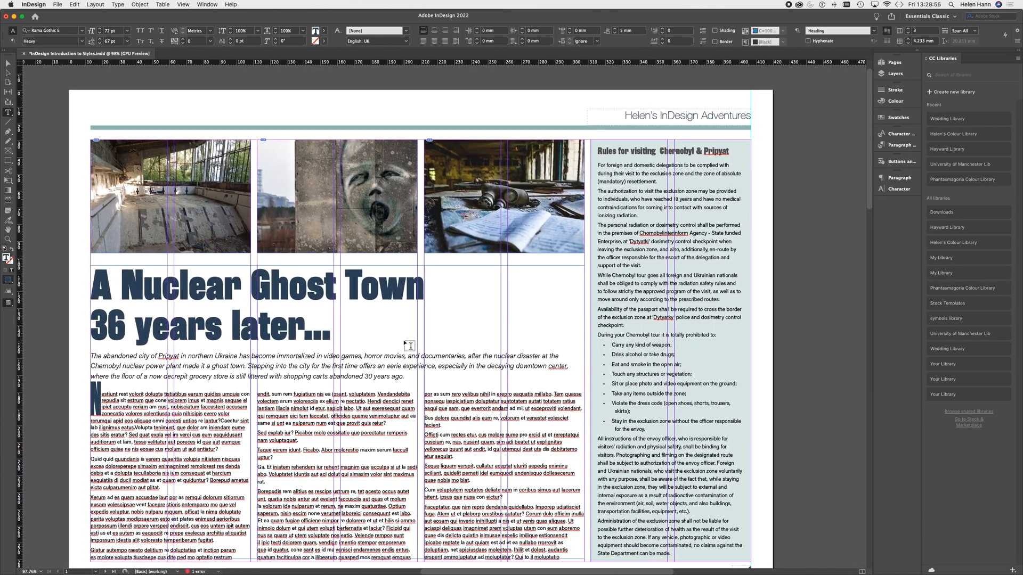
{"action": "scroll", "coordinate": [405, 343], "scroll_direction": "down", "scroll_amount": 1}
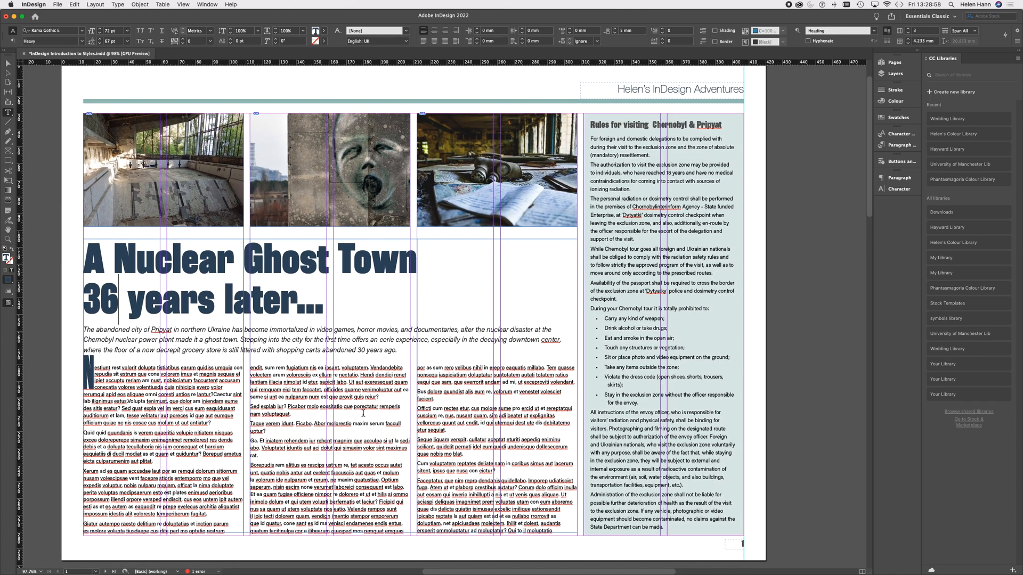
{"action": "left_click", "coordinate": [384, 424]}
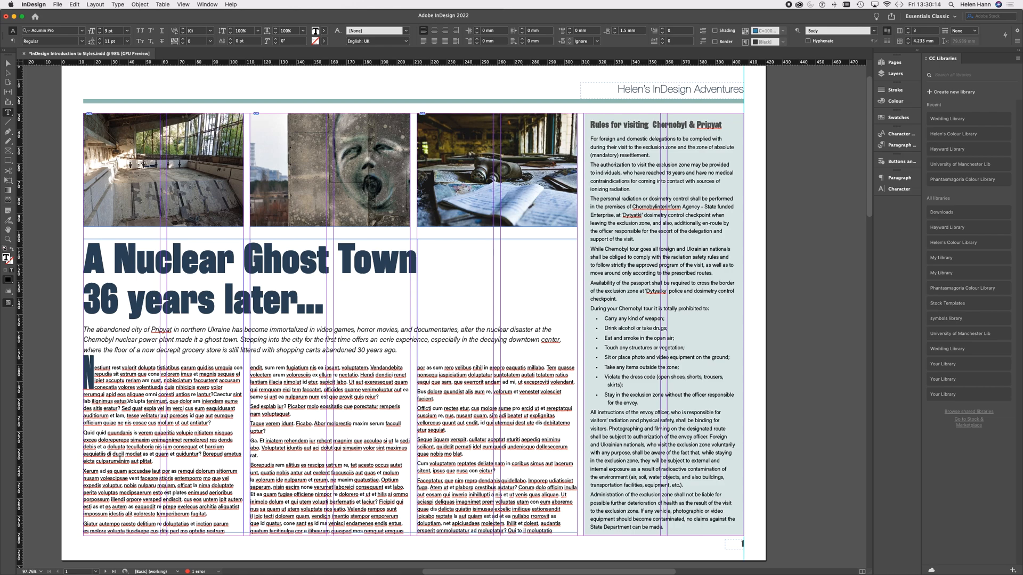
Step: Close the magazine document and start setting up a new document
{"action": "left_click", "coordinate": [24, 54]}
{"action": "left_click", "coordinate": [519, 307]}
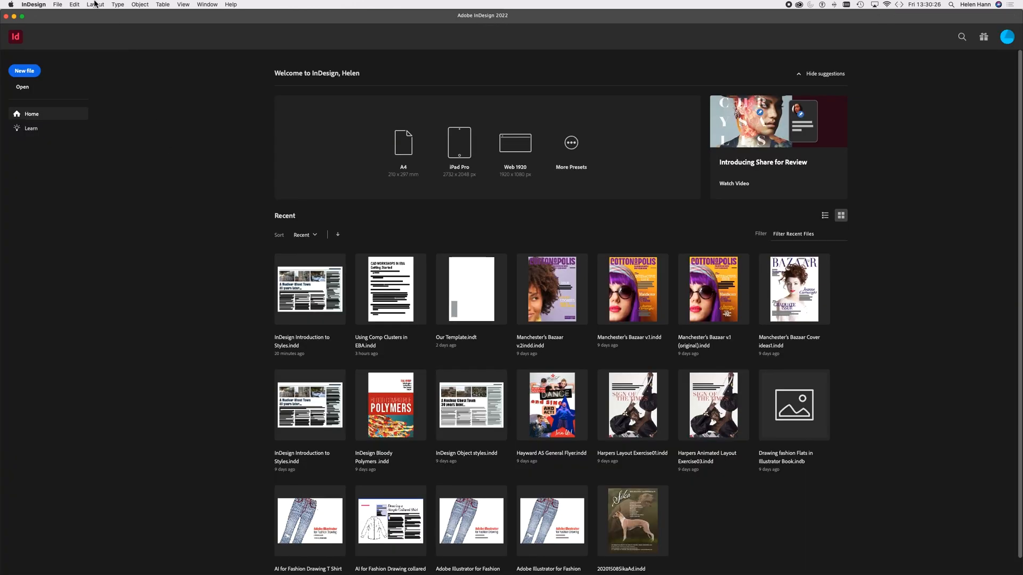
{"action": "left_click", "coordinate": [57, 4]}
{"action": "mouse_move", "coordinate": [63, 16]}
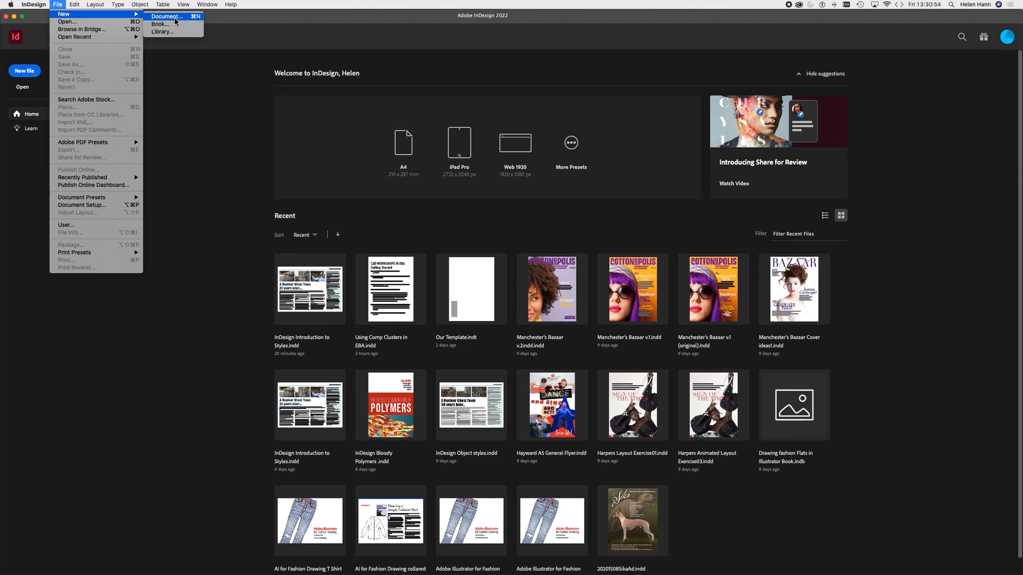
{"action": "left_click", "coordinate": [175, 19]}
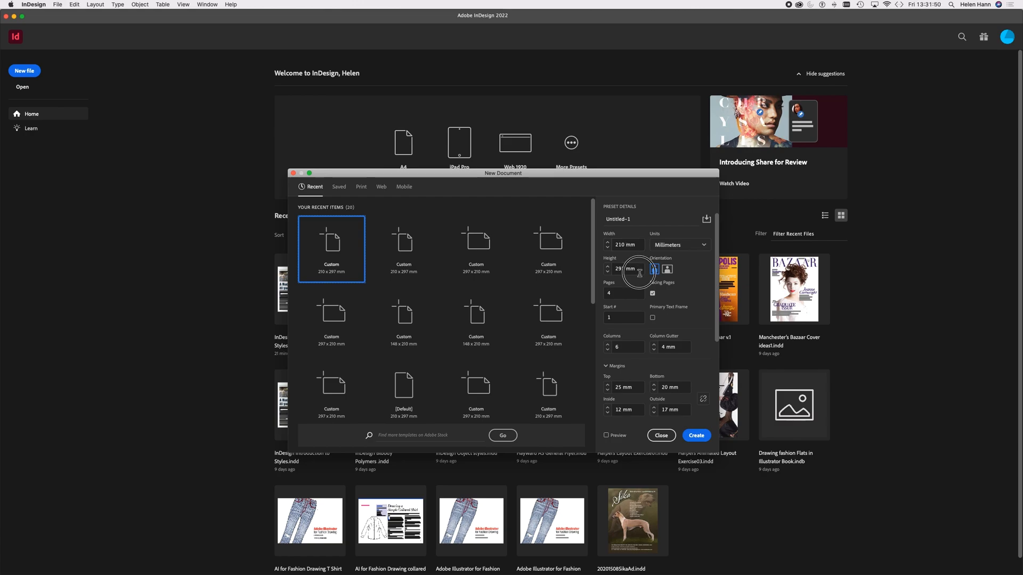
Step: Set the new document's height to 210 mm and its page count to 5, keeping Facing Pages enabled
{"action": "left_click", "coordinate": [607, 267]}
{"action": "left_click_drag", "start_coordinate": [616, 269], "coordinate": [644, 270]}
{"action": "type", "text": "210"}
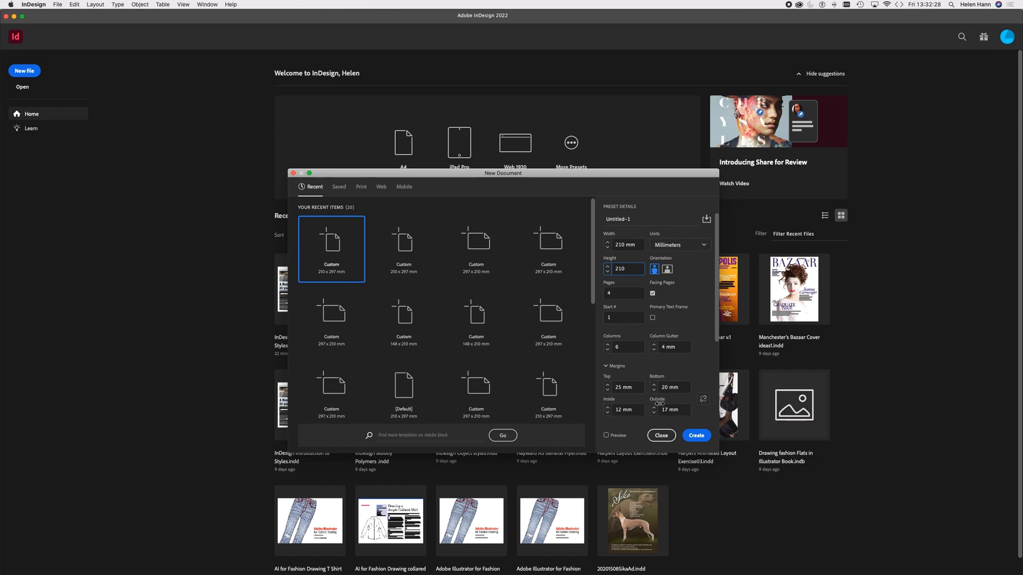
{"action": "left_click", "coordinate": [652, 294]}
{"action": "left_click", "coordinate": [613, 296]}
{"action": "double_click", "coordinate": [607, 294]}
{"action": "type", "text": "5"}
{"action": "left_click", "coordinate": [653, 294]}
Step: Set the new document to 8 columns, preview the layout and create the document
{"action": "left_click", "coordinate": [607, 344]}
{"action": "left_click", "coordinate": [608, 345]}
{"action": "left_click", "coordinate": [608, 436]}
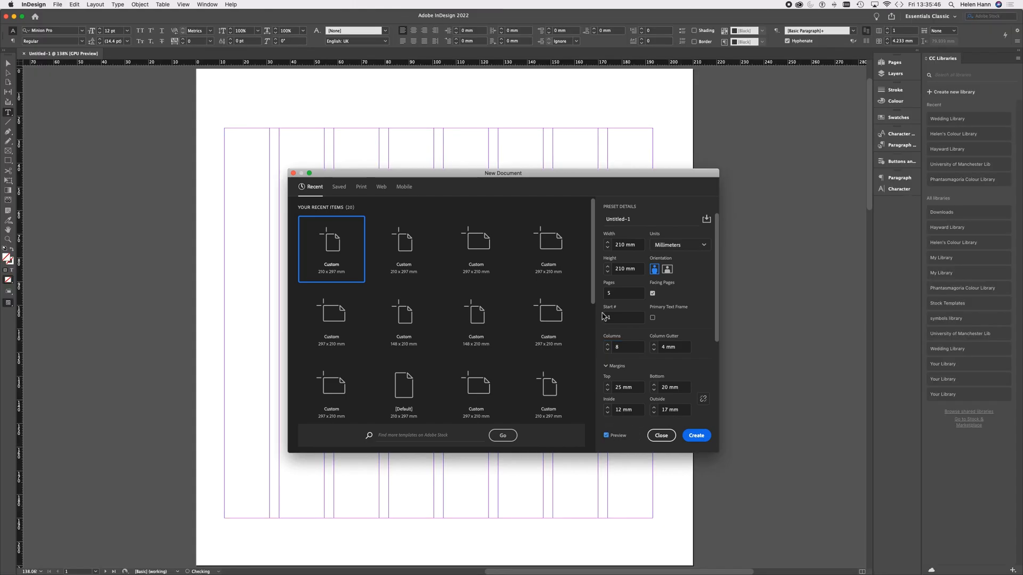
{"action": "mouse_move", "coordinate": [571, 173]}
{"action": "left_mouse_down"}
{"action": "mouse_move", "coordinate": [893, 178]}
{"action": "mouse_move", "coordinate": [589, 172]}
{"action": "left_mouse_up"}
{"action": "left_click", "coordinate": [717, 436]}
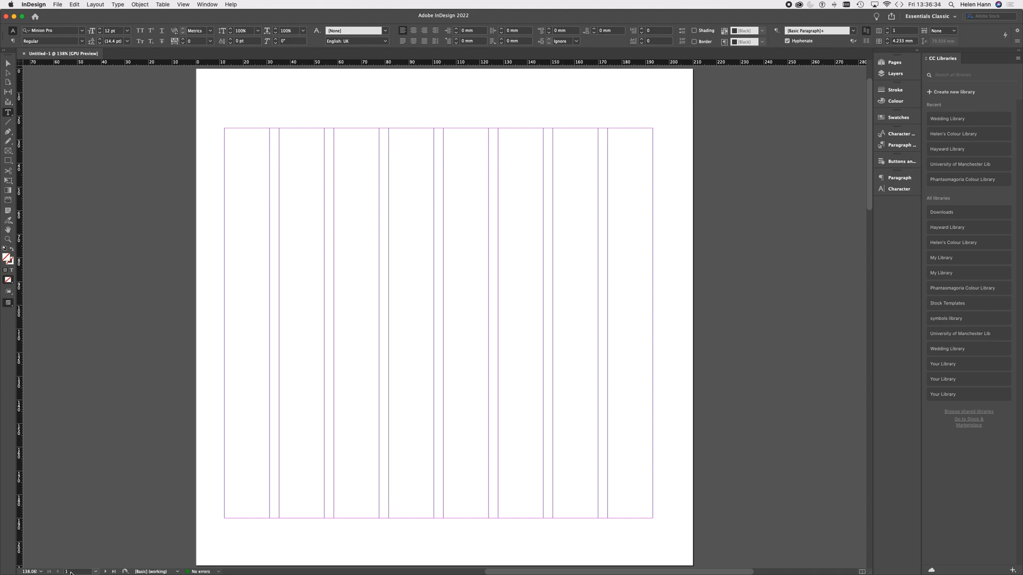
Step: Examine the new document's five pages and how they are arranged in facing spreads, including page 1 up close
{"action": "scroll", "coordinate": [71, 574], "scroll_direction": "down", "scroll_amount": 3}
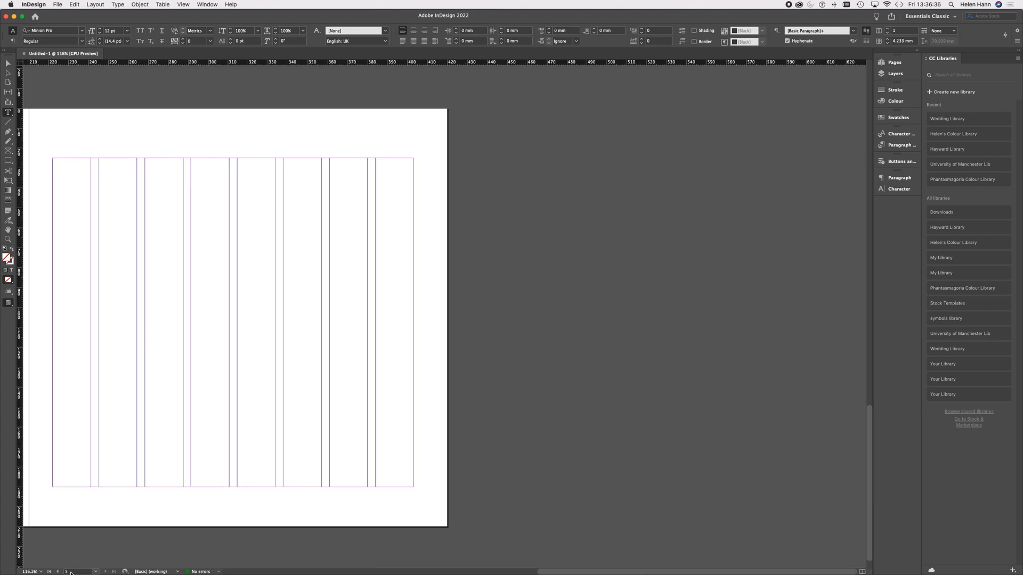
{"action": "scroll", "coordinate": [71, 573], "scroll_direction": "up", "scroll_amount": 3}
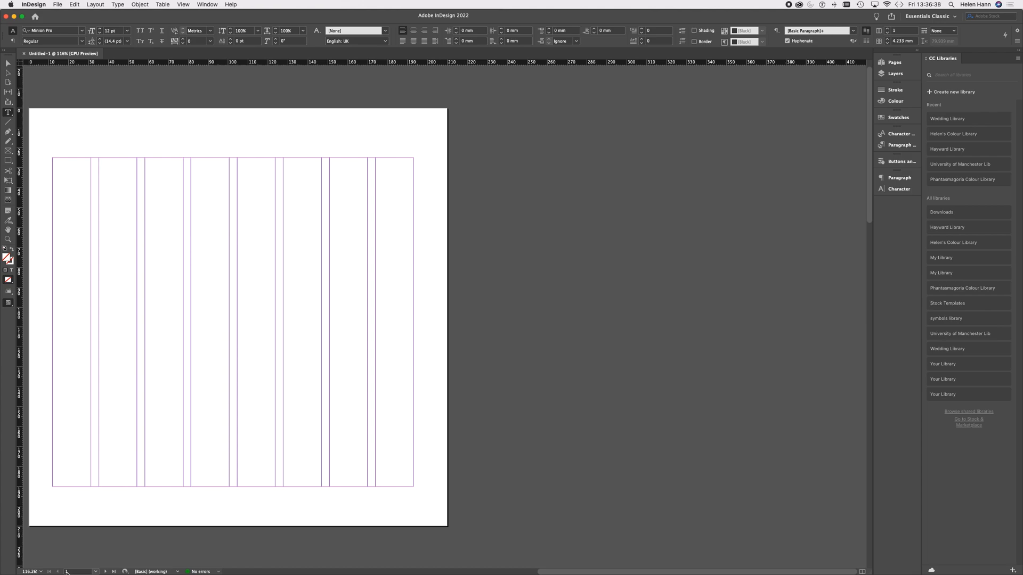
{"action": "scroll", "coordinate": [377, 304], "scroll_direction": "down", "scroll_amount": 5}
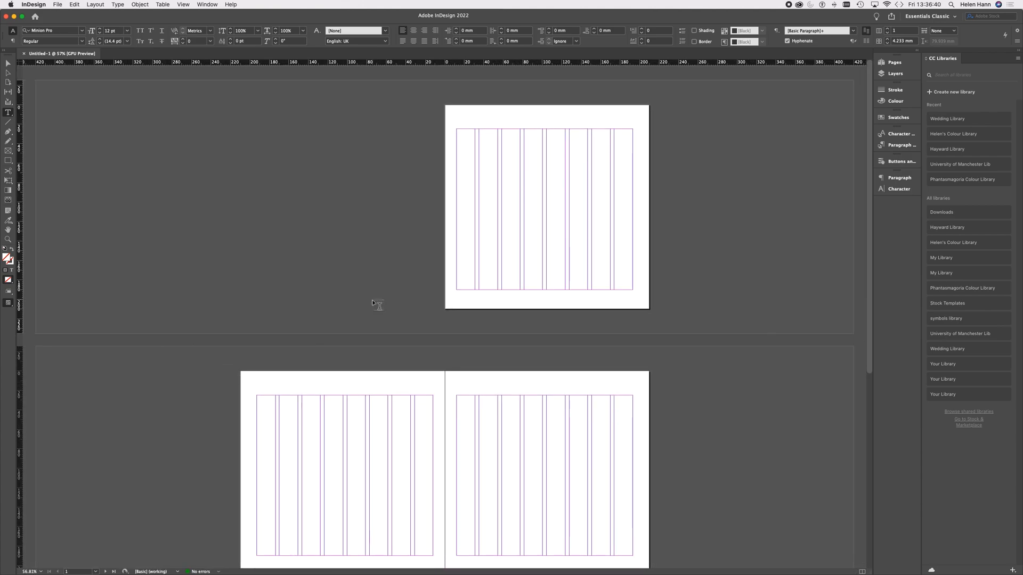
{"action": "scroll", "coordinate": [373, 303], "scroll_direction": "down", "scroll_amount": 4}
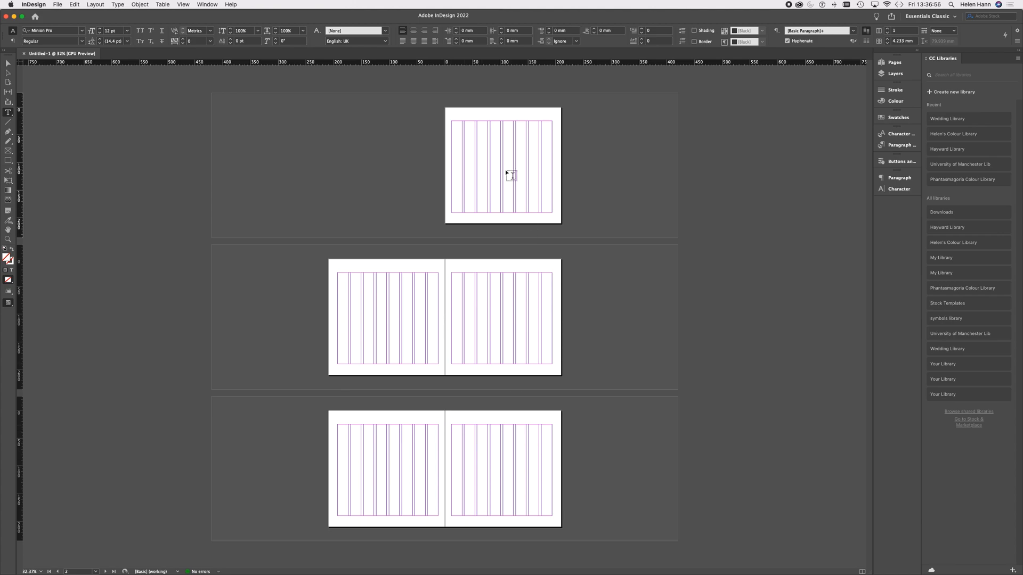
{"action": "scroll", "coordinate": [506, 172], "scroll_direction": "up", "scroll_amount": 5}
{"action": "scroll", "coordinate": [505, 169], "scroll_direction": "up", "scroll_amount": 5}
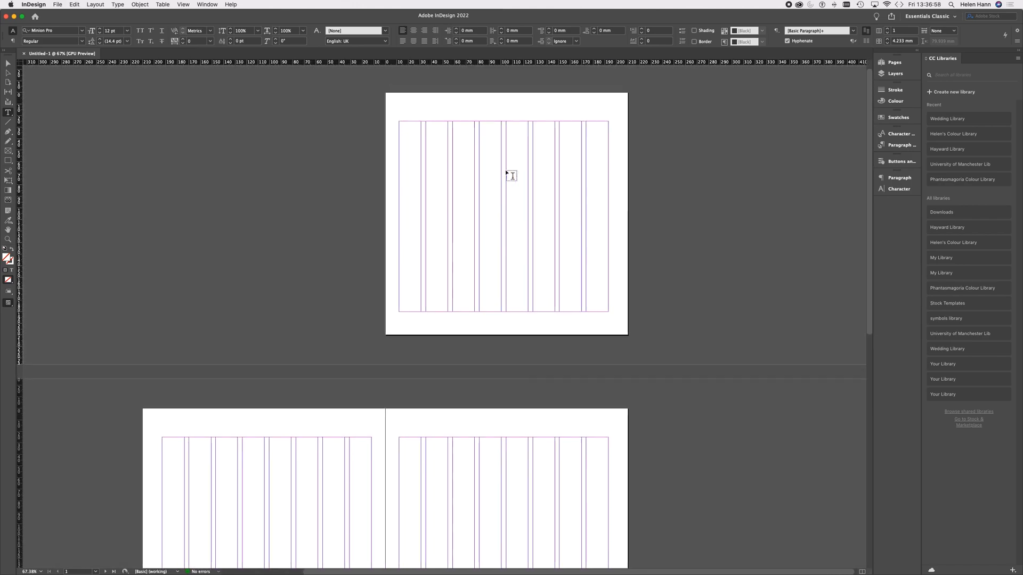
{"action": "scroll", "coordinate": [505, 169], "scroll_direction": "up", "scroll_amount": 2}
{"action": "scroll", "coordinate": [506, 172], "scroll_direction": "up", "scroll_amount": 3}
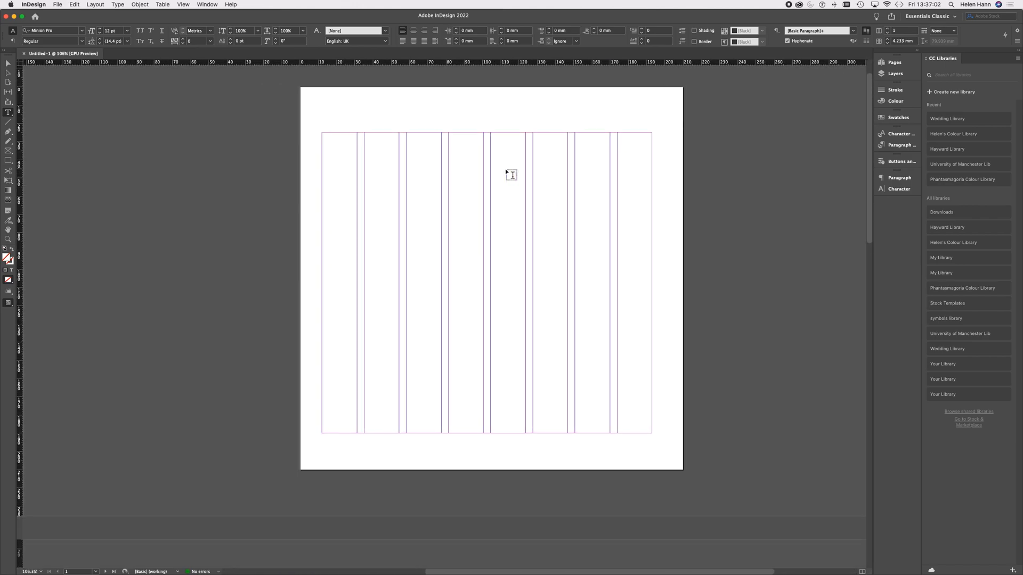
{"action": "scroll", "coordinate": [636, 232], "scroll_direction": "up", "scroll_amount": 3}
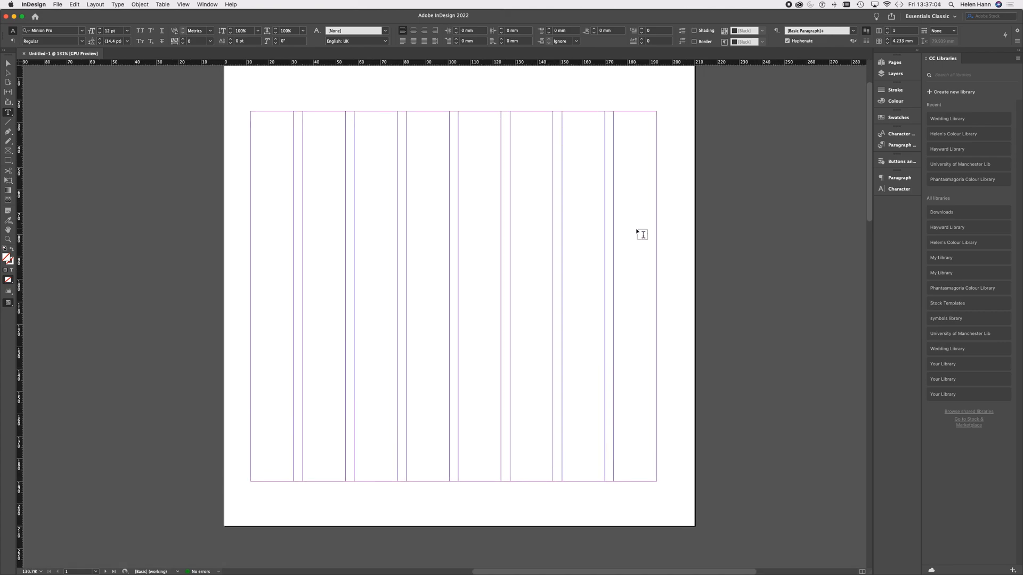
{"action": "scroll", "coordinate": [637, 233], "scroll_direction": "up", "scroll_amount": 2}
{"action": "scroll", "coordinate": [637, 233], "scroll_direction": "up", "scroll_amount": 1}
{"action": "scroll", "coordinate": [637, 233], "scroll_direction": "left", "scroll_amount": 1}
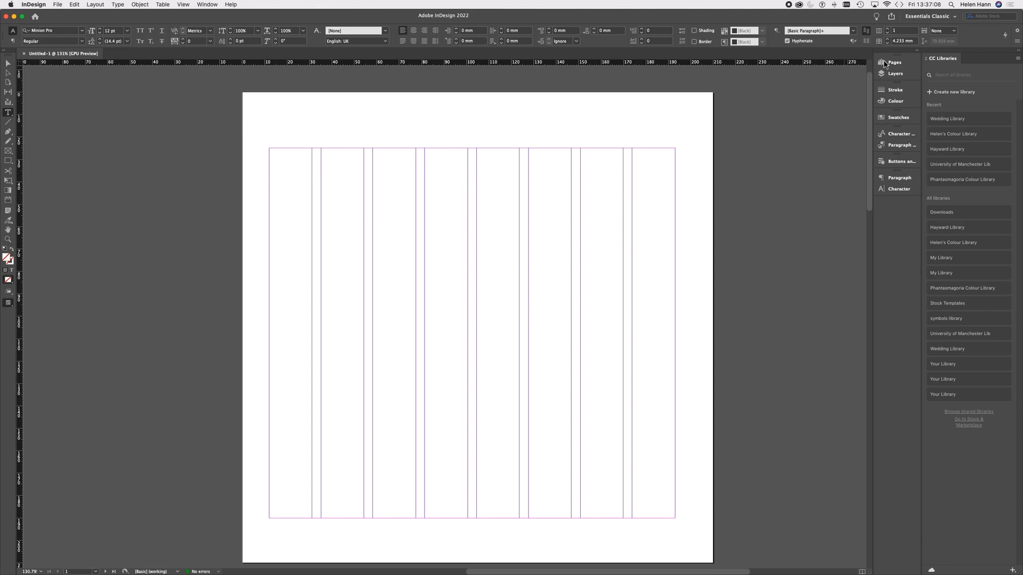
Step: Show the document's page overview and open the A-Parent spread for editing
{"action": "left_click", "coordinate": [908, 65]}
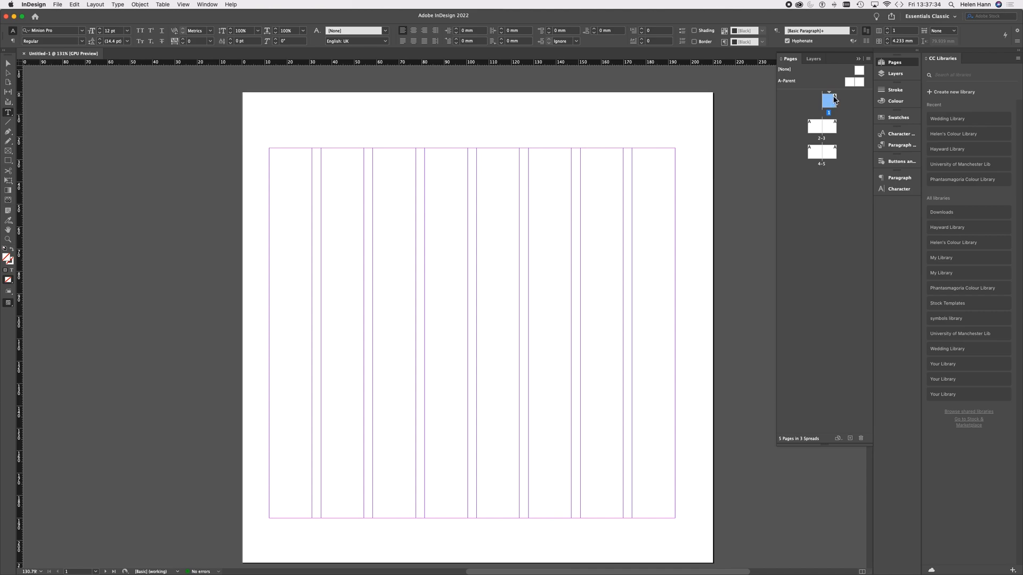
{"action": "key", "text": "super+Tab"}
{"action": "double_click", "coordinate": [848, 84]}
{"action": "scroll", "coordinate": [719, 151], "scroll_direction": "right", "scroll_amount": 5}
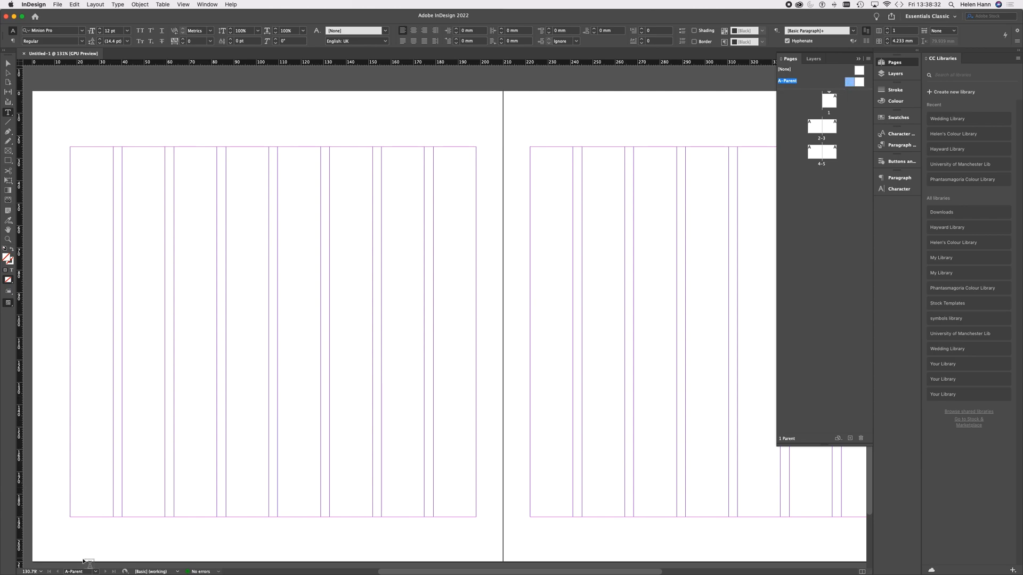
{"action": "mouse_move", "coordinate": [82, 532]}
Step: Draw a rectangle about 88 × 81 mm on the A-Parent's left page and fill it with C=0 M=100 Y=0 K=0
{"action": "left_click", "coordinate": [8, 159]}
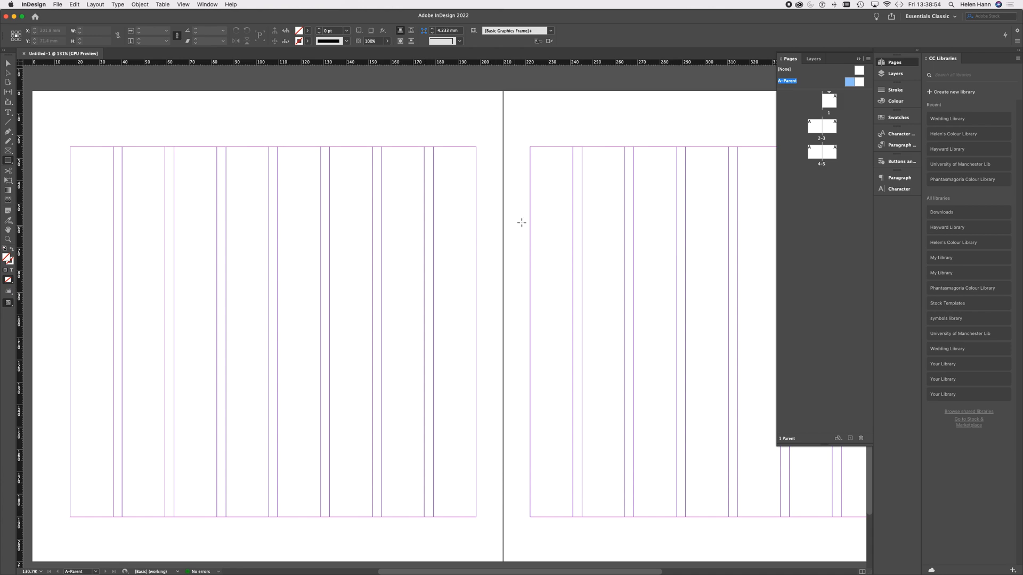
{"action": "left_click_drag", "start_coordinate": [181, 193], "coordinate": [377, 374]}
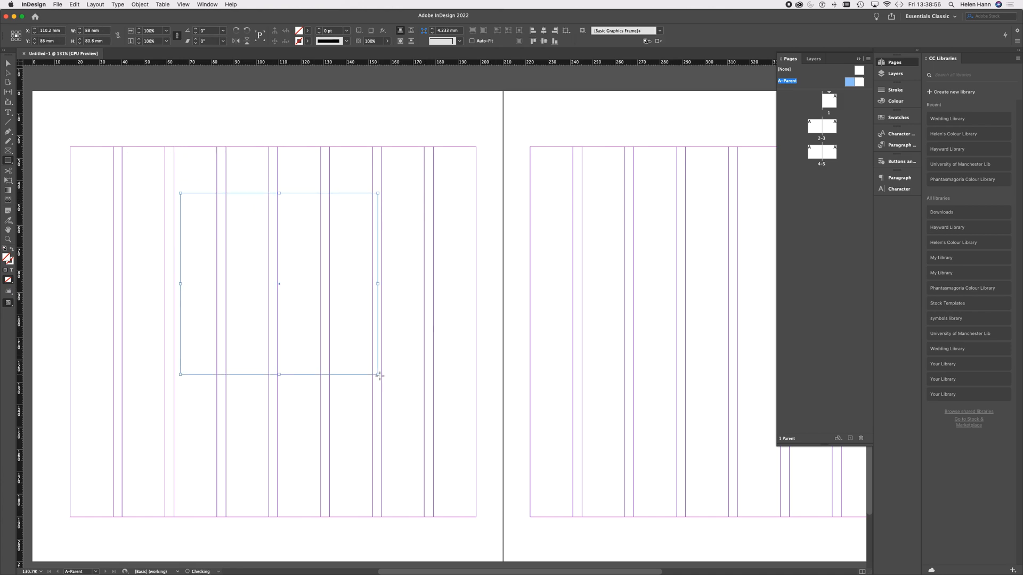
{"action": "left_click", "coordinate": [307, 31]}
{"action": "left_click", "coordinate": [224, 100]}
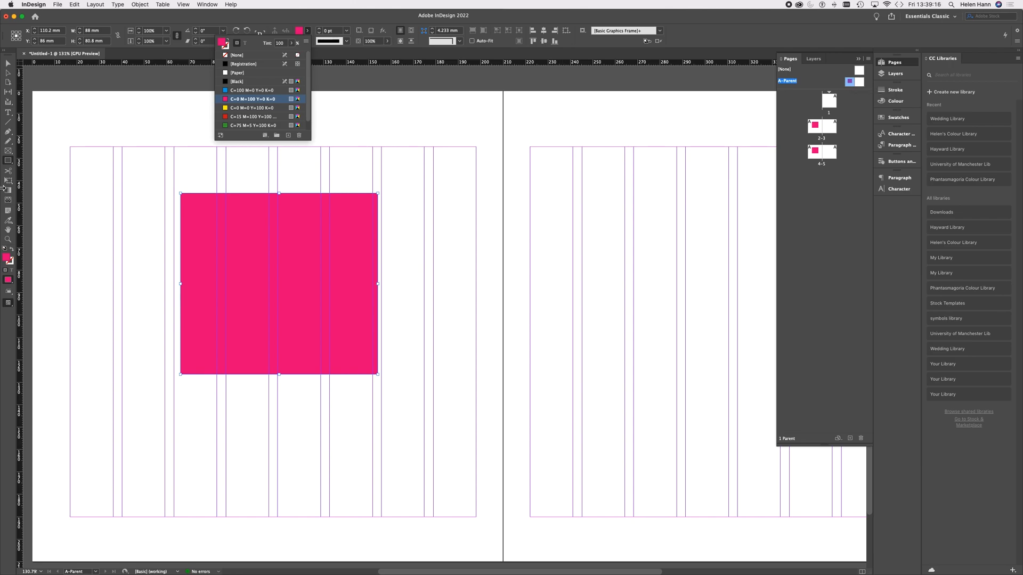
Step: Draw a rectangle about 48 × 113 mm on the A-Parent's right page and fill it with C=100 M=0 Y=0 K=0
{"action": "left_click", "coordinate": [8, 160]}
{"action": "left_click_drag", "start_coordinate": [580, 189], "coordinate": [688, 442]}
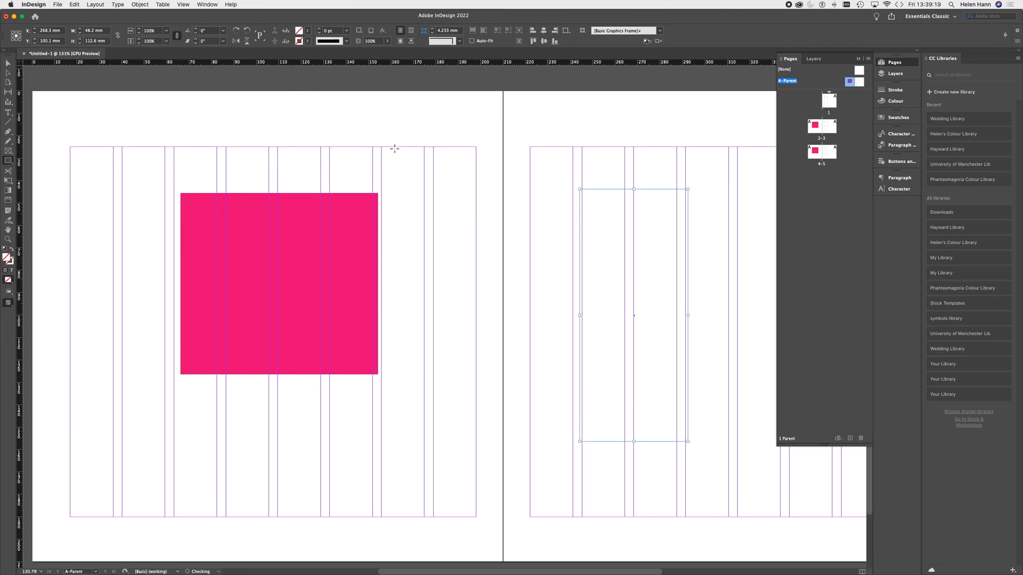
{"action": "left_click", "coordinate": [308, 32]}
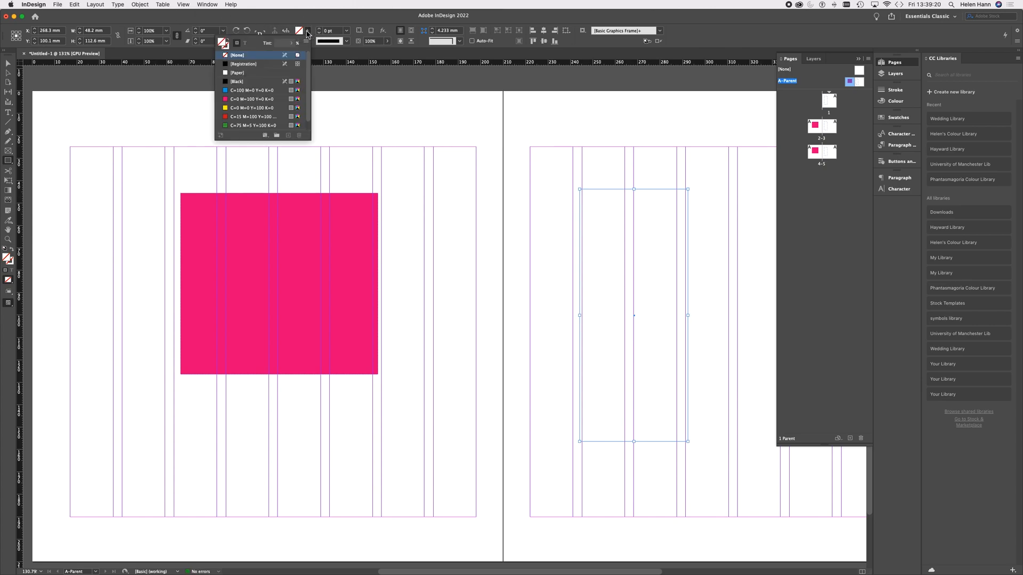
{"action": "left_click", "coordinate": [225, 91]}
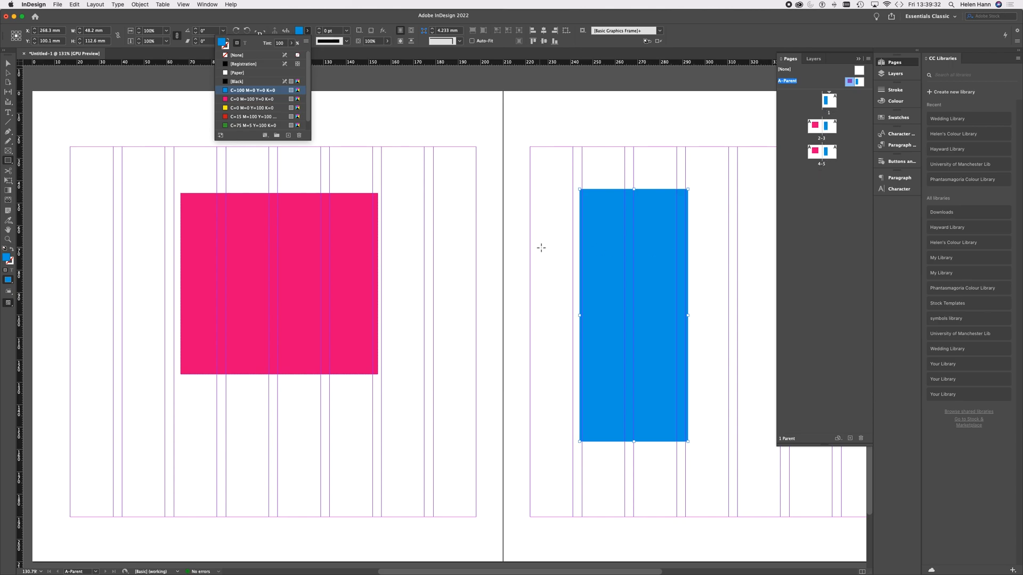
Step: Check how the parent rectangles appear across all the document pages, and return to the A-Parent spread
{"action": "scroll", "coordinate": [534, 250], "scroll_direction": "down", "scroll_amount": 3}
{"action": "scroll", "coordinate": [533, 251], "scroll_direction": "down", "scroll_amount": 1}
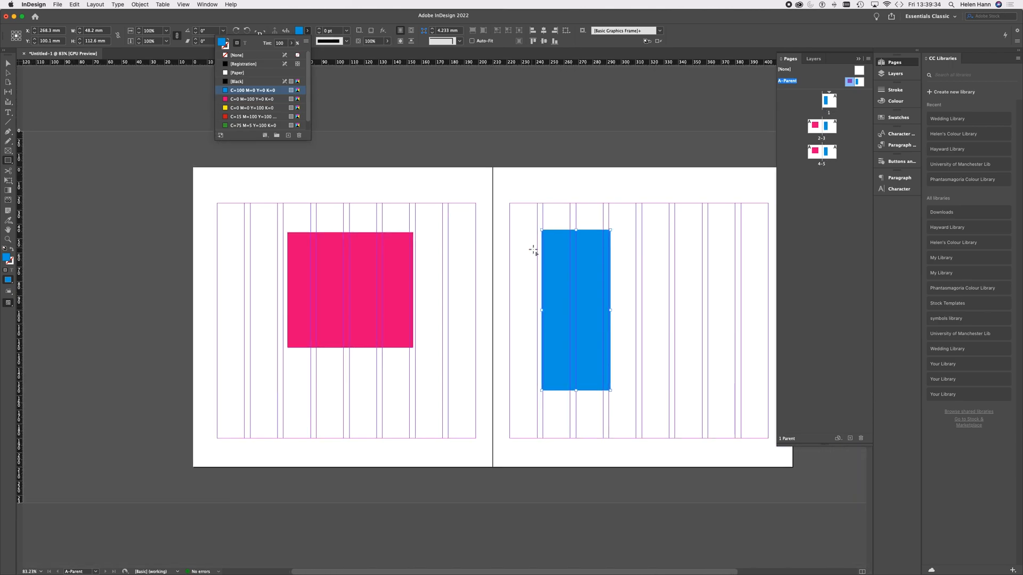
{"action": "double_click", "coordinate": [835, 107]}
{"action": "scroll", "coordinate": [538, 252], "scroll_direction": "down", "scroll_amount": 5}
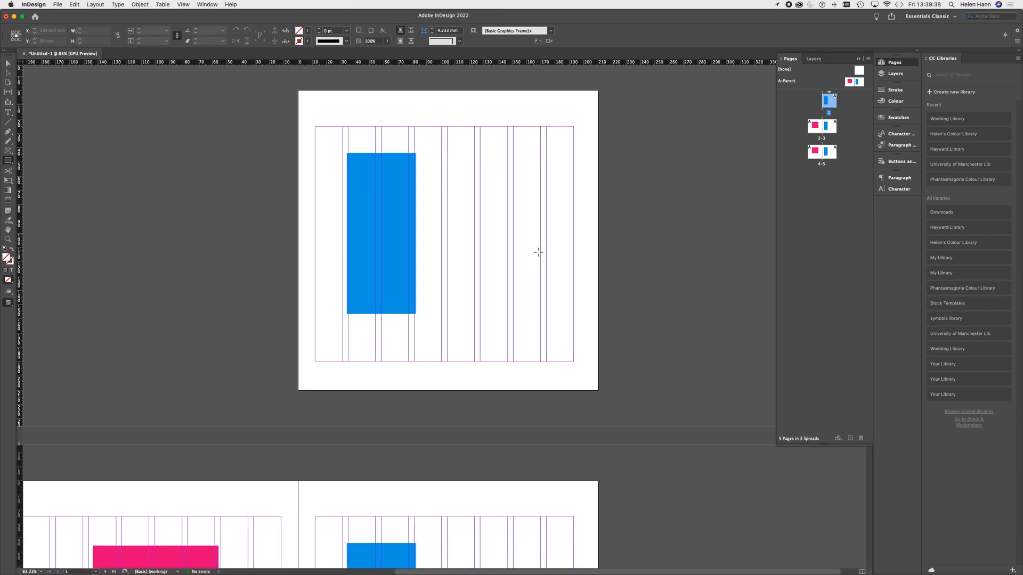
{"action": "scroll", "coordinate": [538, 252], "scroll_direction": "down", "scroll_amount": 1}
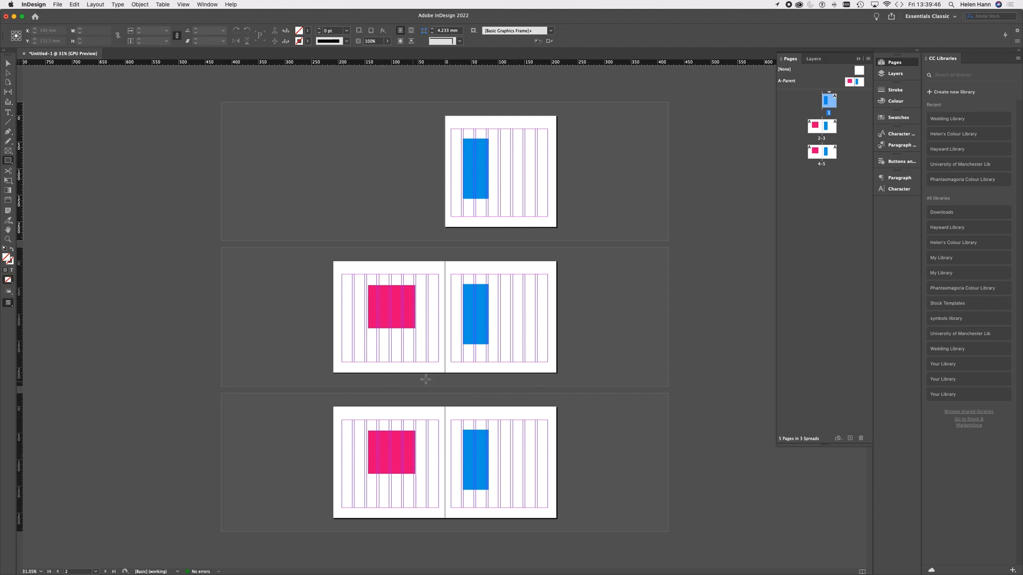
{"action": "left_click", "coordinate": [850, 82]}
{"action": "double_click", "coordinate": [850, 82]}
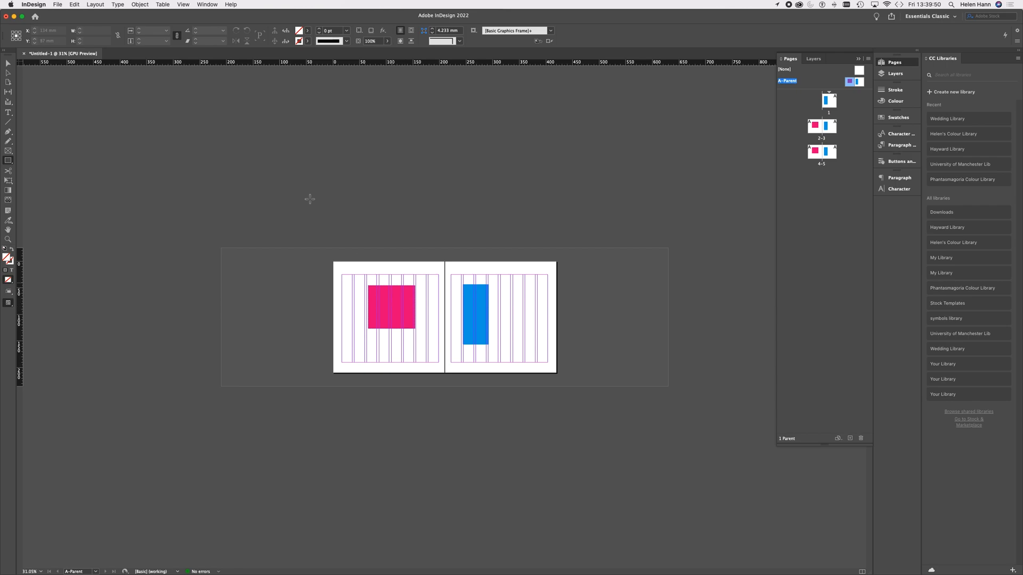
Step: Delete the magenta and blue rectangles from the A-Parent spread
{"action": "left_click", "coordinate": [8, 65]}
{"action": "left_click", "coordinate": [398, 319]}
{"action": "key", "text": "Delete"}
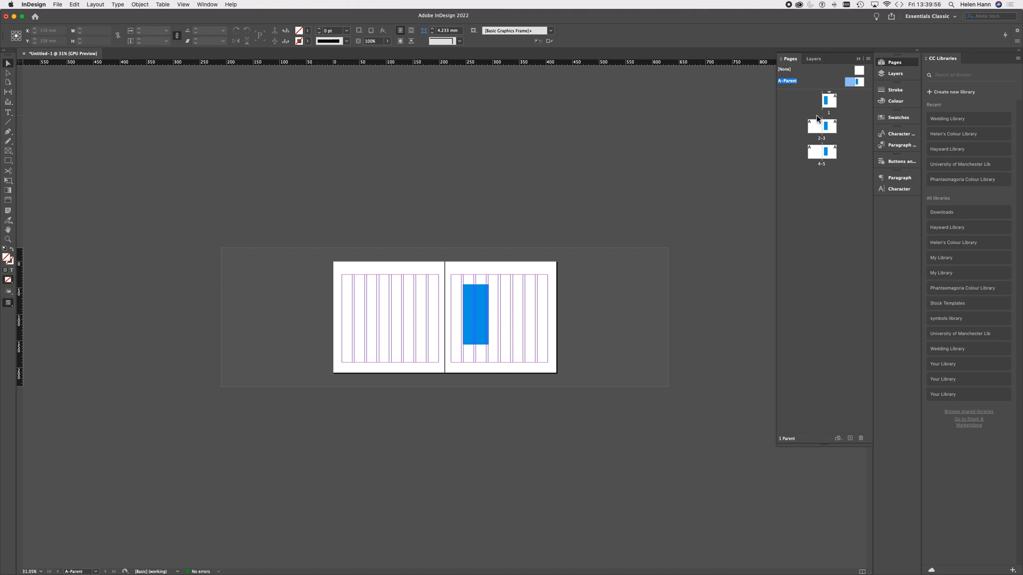
{"action": "left_click", "coordinate": [486, 308]}
{"action": "key", "text": "Delete"}
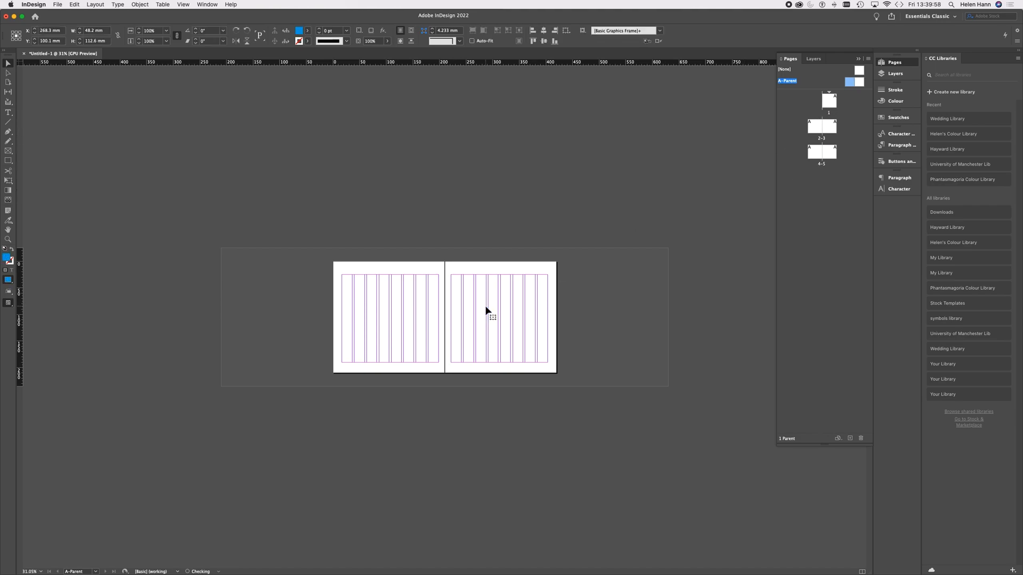
Step: Add a text frame about 65 × 8 mm above the top margin of the A-Parent's right page, reading "Real World Research"
{"action": "scroll", "coordinate": [531, 318], "scroll_direction": "up", "scroll_amount": 8}
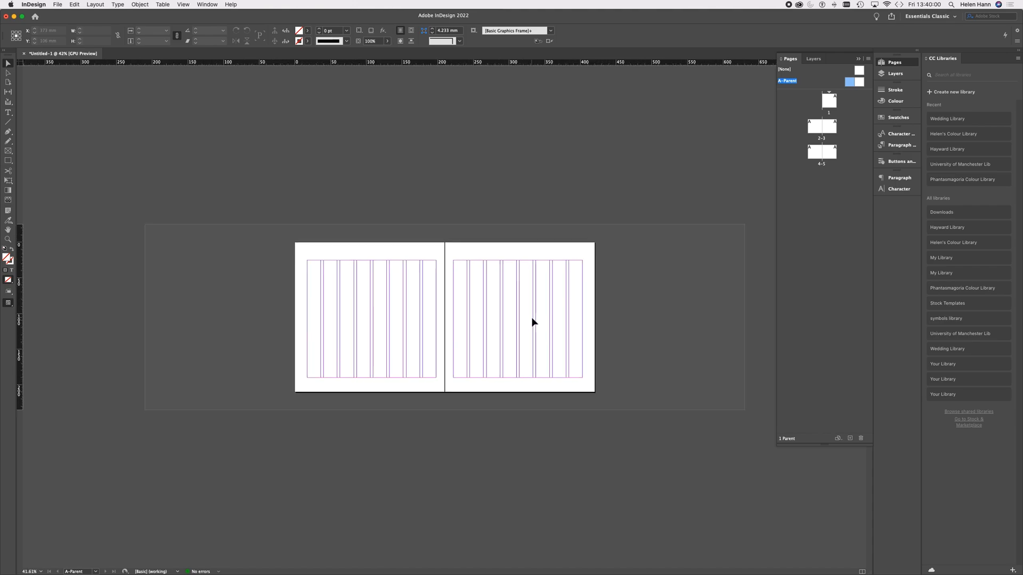
{"action": "scroll", "coordinate": [532, 318], "scroll_direction": "right", "scroll_amount": 2}
{"action": "scroll", "coordinate": [531, 318], "scroll_direction": "up", "scroll_amount": 5}
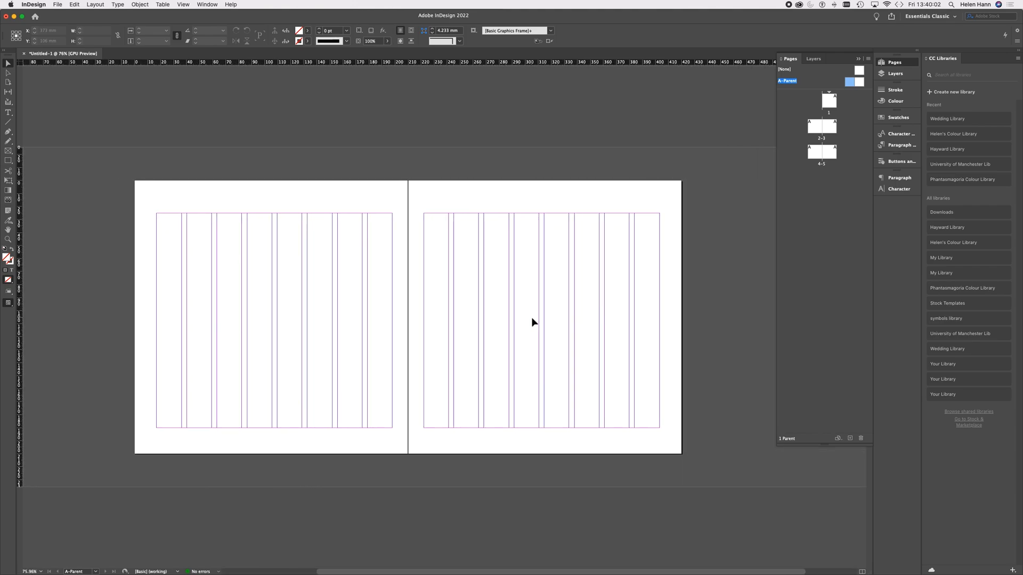
{"action": "scroll", "coordinate": [532, 318], "scroll_direction": "down", "scroll_amount": 1}
{"action": "scroll", "coordinate": [532, 318], "scroll_direction": "left", "scroll_amount": 1}
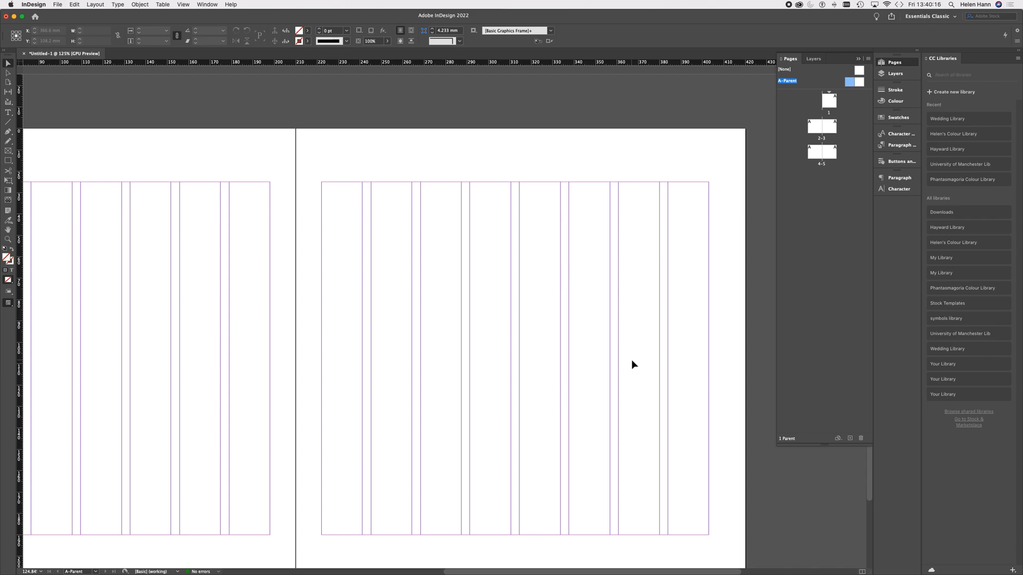
{"action": "double_click", "coordinate": [859, 85]}
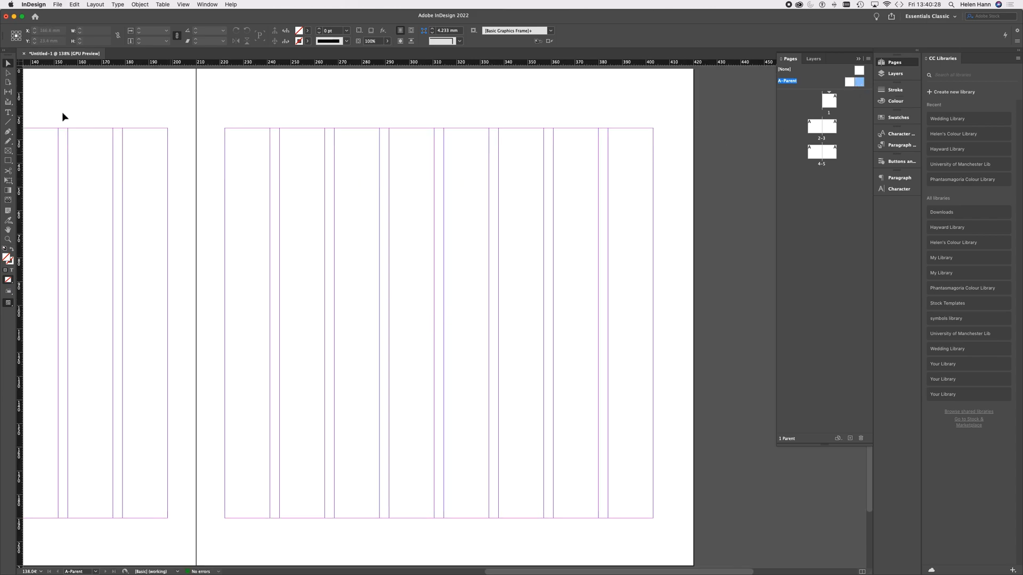
{"action": "left_click", "coordinate": [9, 113]}
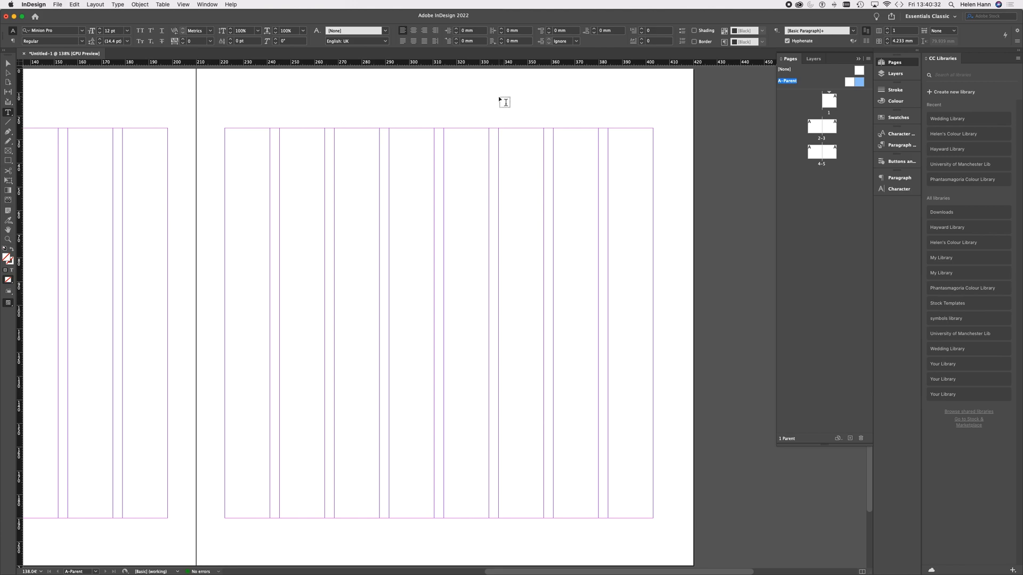
{"action": "left_click_drag", "start_coordinate": [499, 97], "coordinate": [654, 115]}
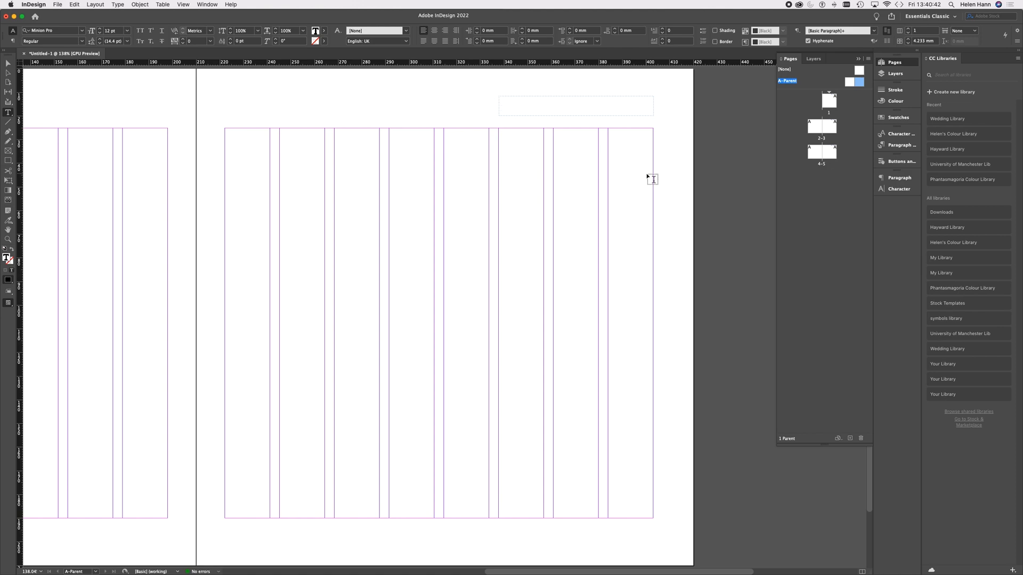
{"action": "type", "text": "Real World Research"}
Step: Browse the filtered sans-serif fonts and set the "Real World Research" header text in DIN Condensed
{"action": "left_click_drag", "start_coordinate": [588, 101], "coordinate": [495, 100]}
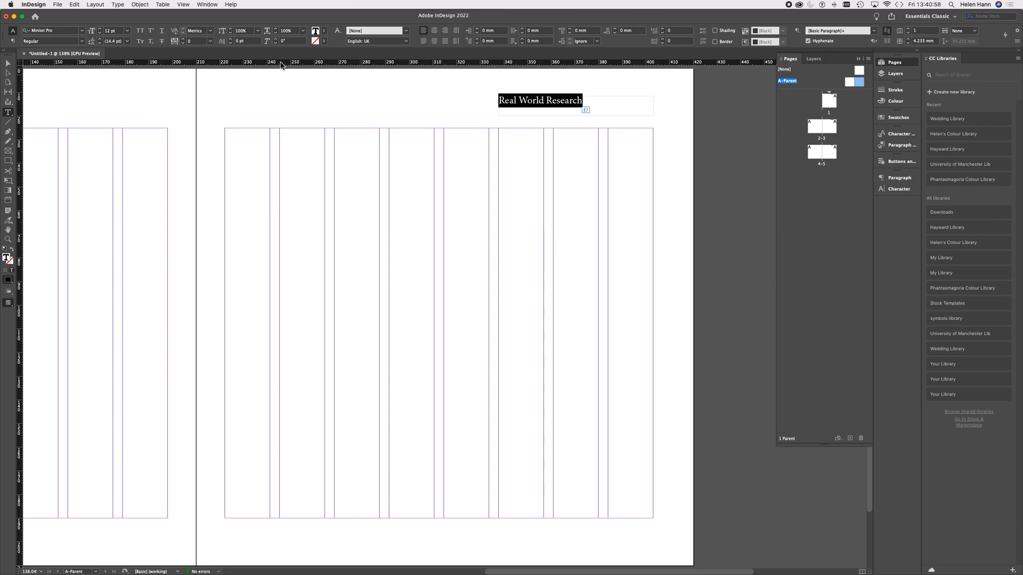
{"action": "left_click", "coordinate": [82, 31]}
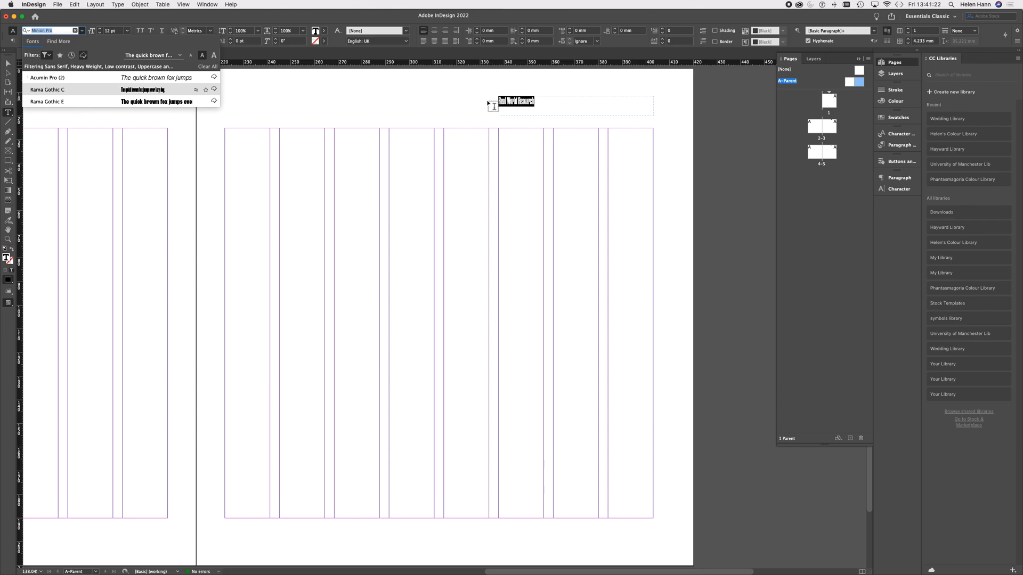
{"action": "left_click", "coordinate": [84, 56]}
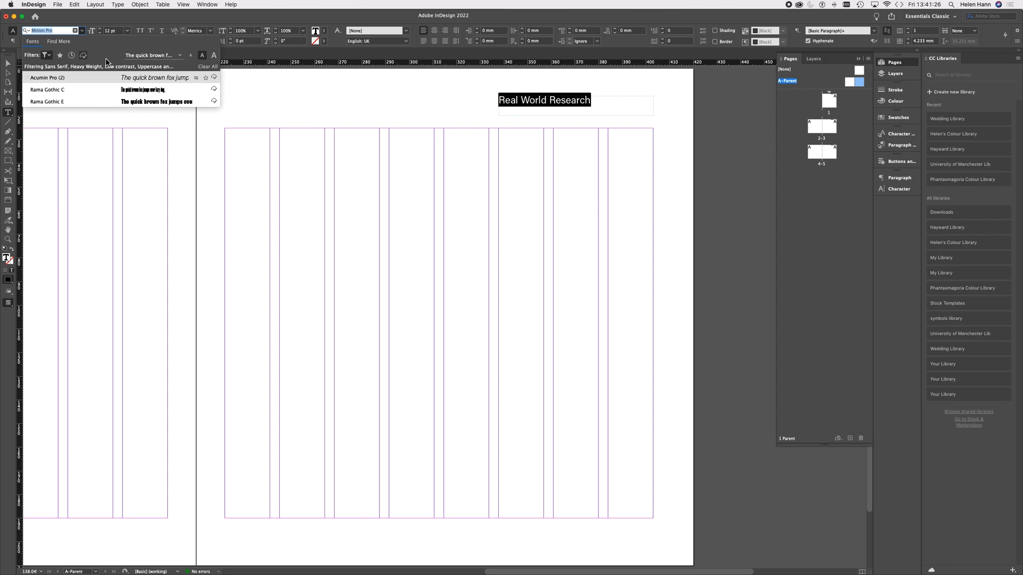
{"action": "left_click", "coordinate": [83, 57]}
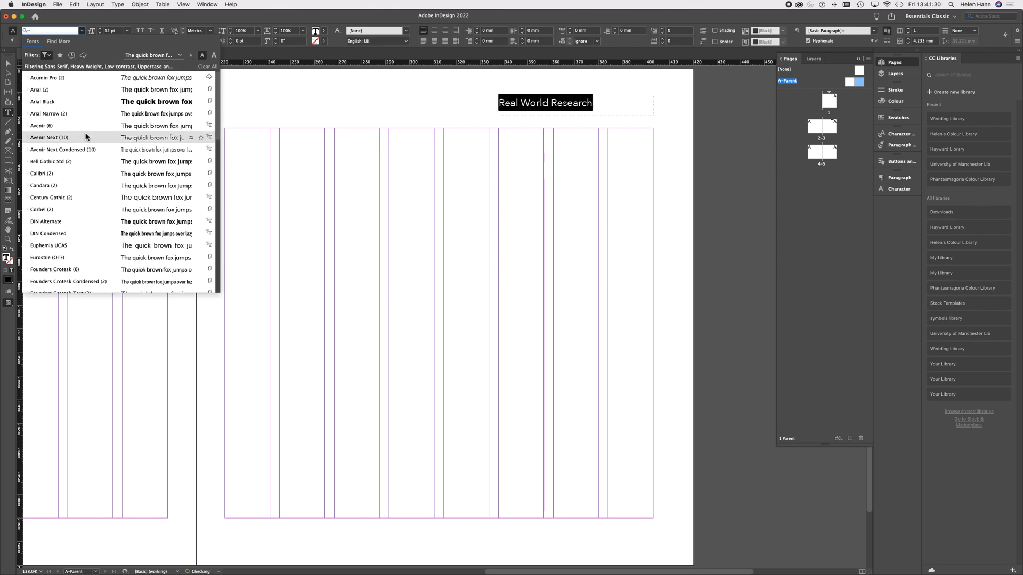
{"action": "scroll", "coordinate": [81, 282], "scroll_direction": "down", "scroll_amount": 6}
{"action": "scroll", "coordinate": [81, 282], "scroll_direction": "down", "scroll_amount": 2}
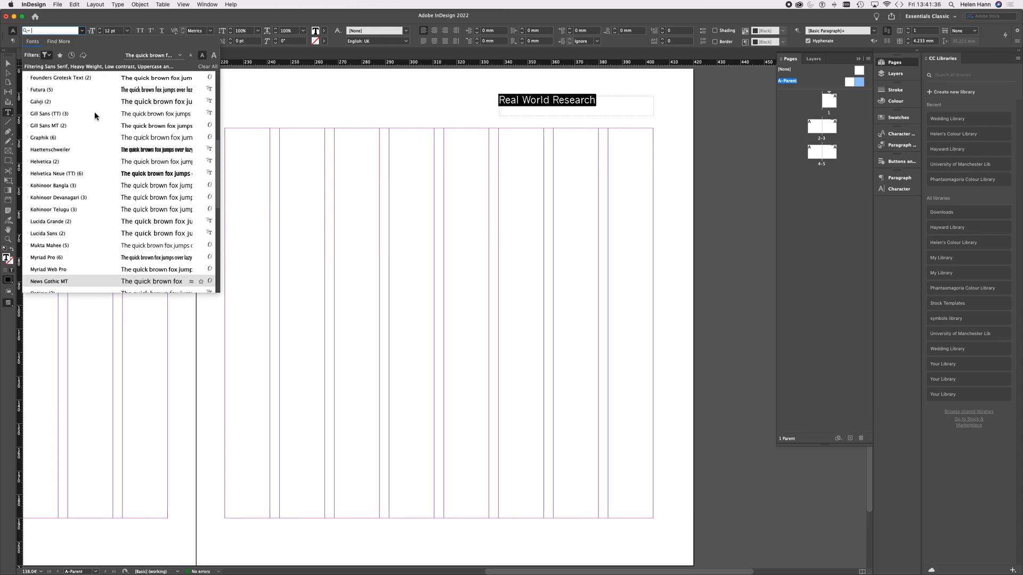
{"action": "scroll", "coordinate": [94, 112], "scroll_direction": "up", "scroll_amount": 8}
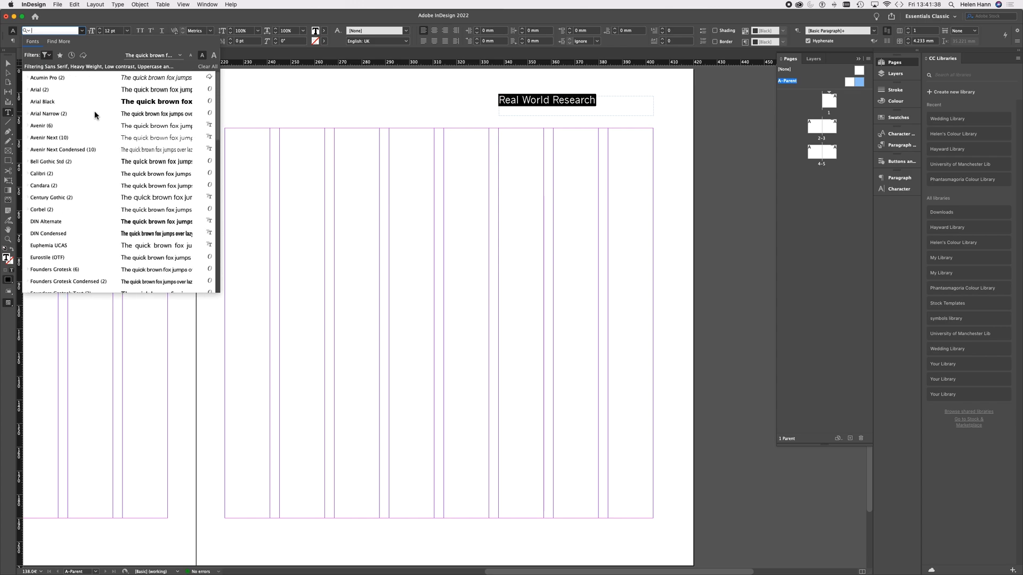
{"action": "left_click", "coordinate": [92, 233]}
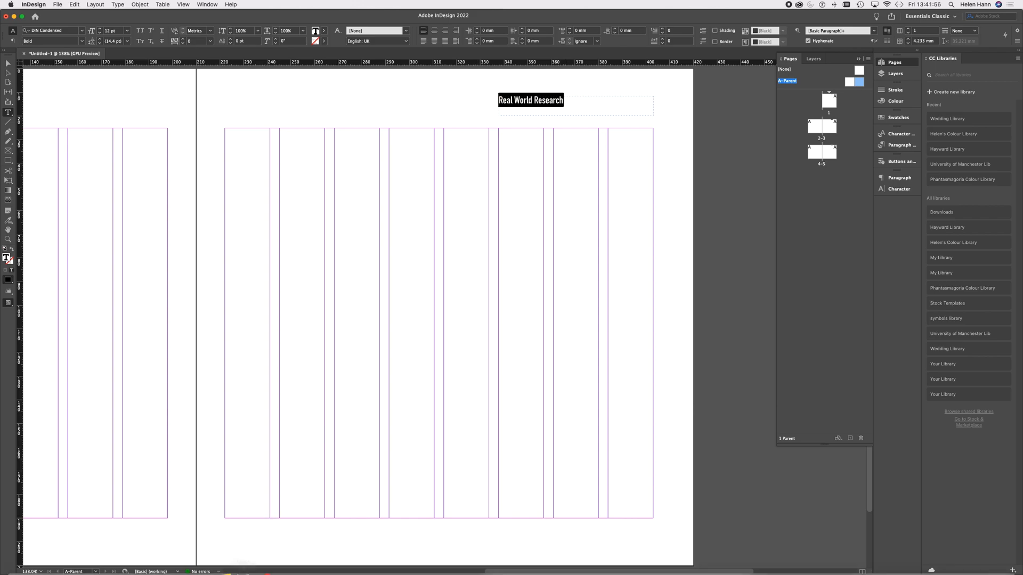
Step: Switch to Microsoft Edge, open Adobe Fonts, and filter all fonts by the Clean tag and the Sans Serif classification
{"action": "mouse_move", "coordinate": [216, 566]}
{"action": "left_click", "coordinate": [166, 559]}
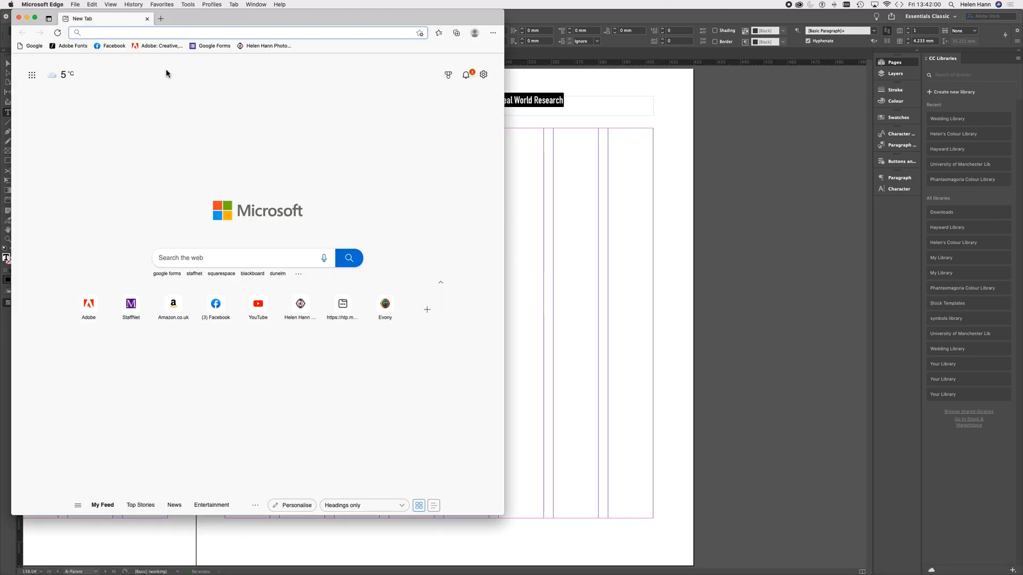
{"action": "left_click", "coordinate": [72, 46]}
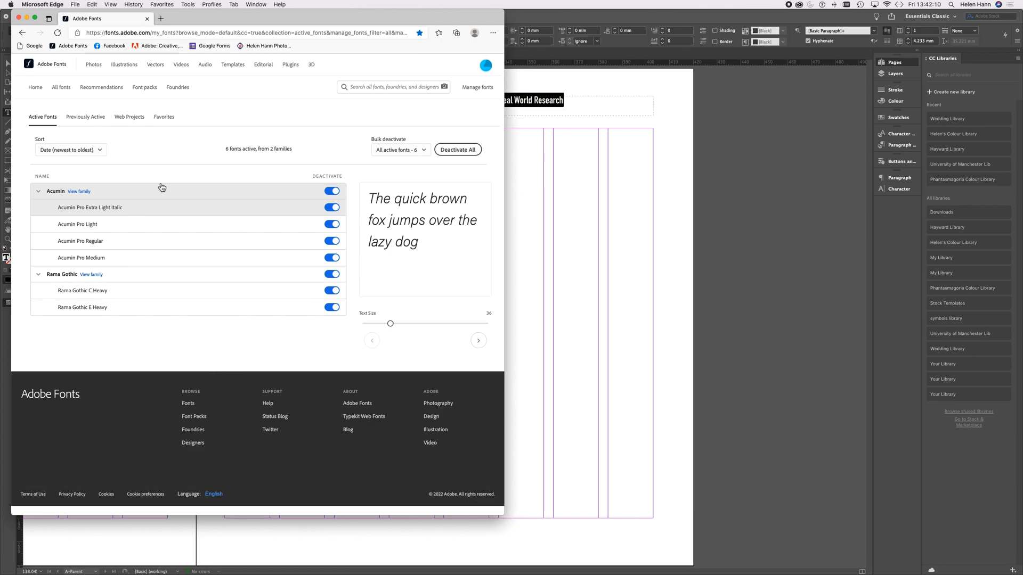
{"action": "left_click", "coordinate": [36, 19]}
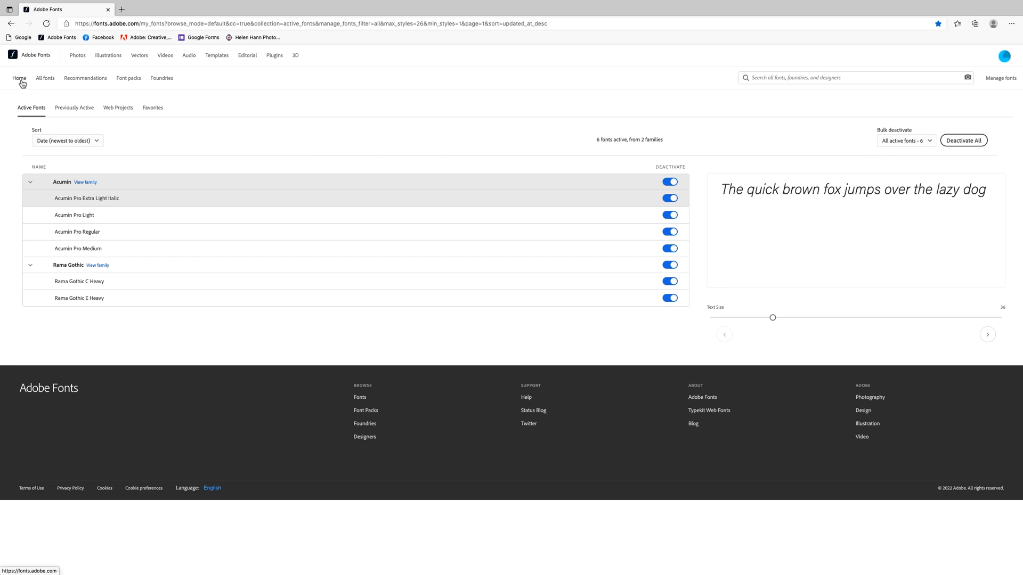
{"action": "left_click", "coordinate": [39, 60]}
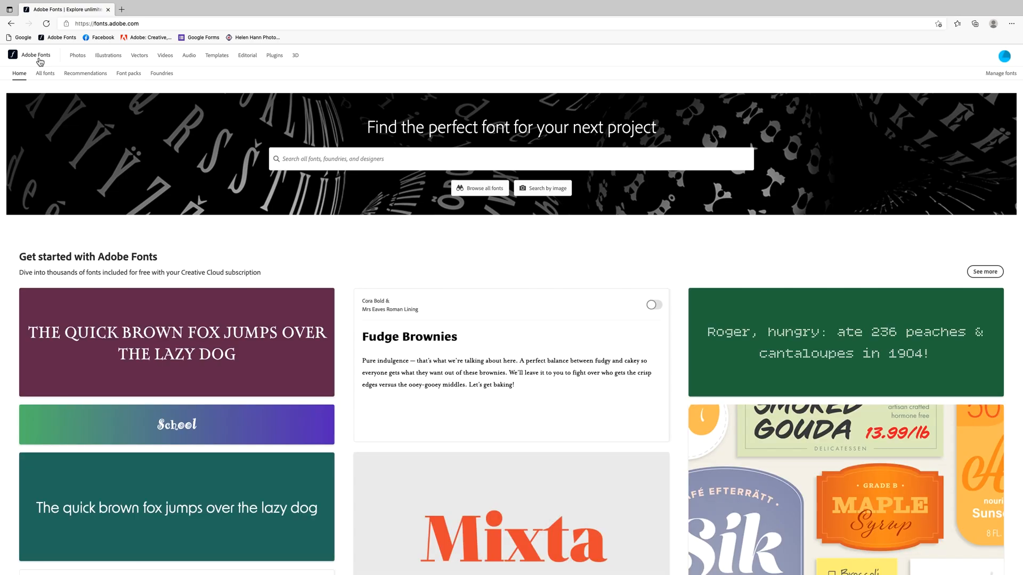
{"action": "left_click", "coordinate": [491, 192]}
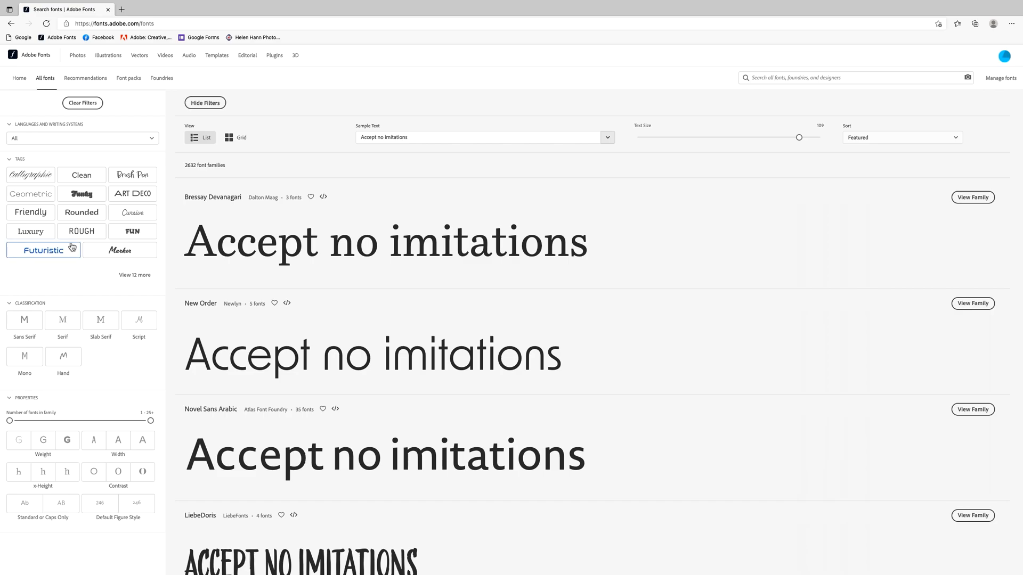
{"action": "left_click", "coordinate": [83, 177]}
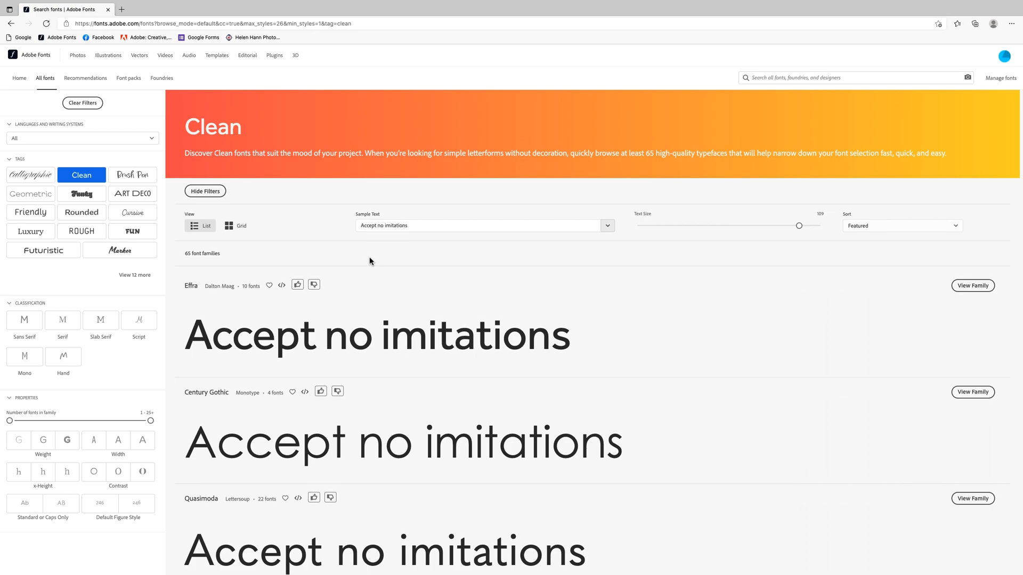
{"action": "left_click", "coordinate": [21, 319]}
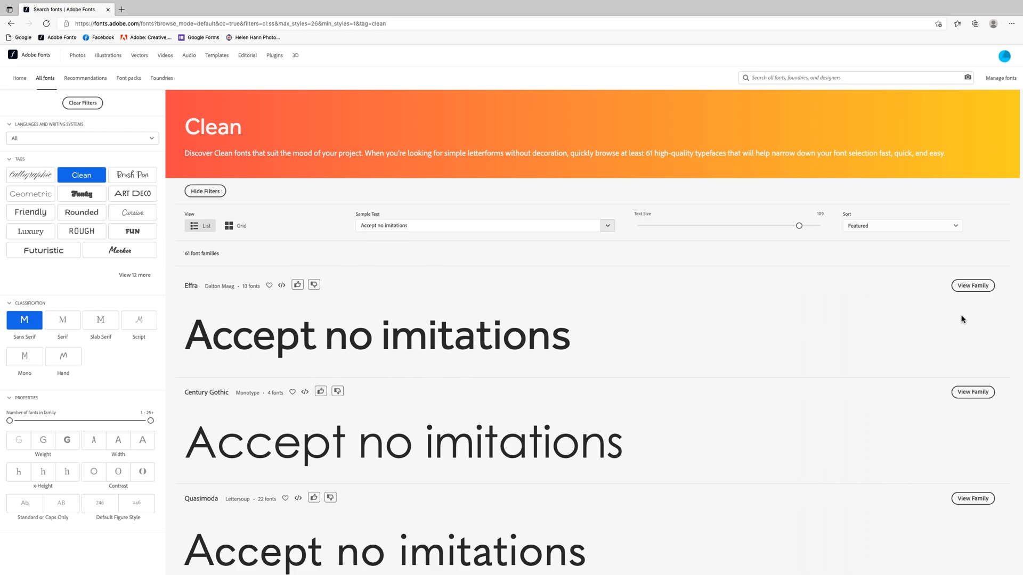
Step: Activate all fonts of the Effra family and return to InDesign
{"action": "left_click", "coordinate": [973, 286]}
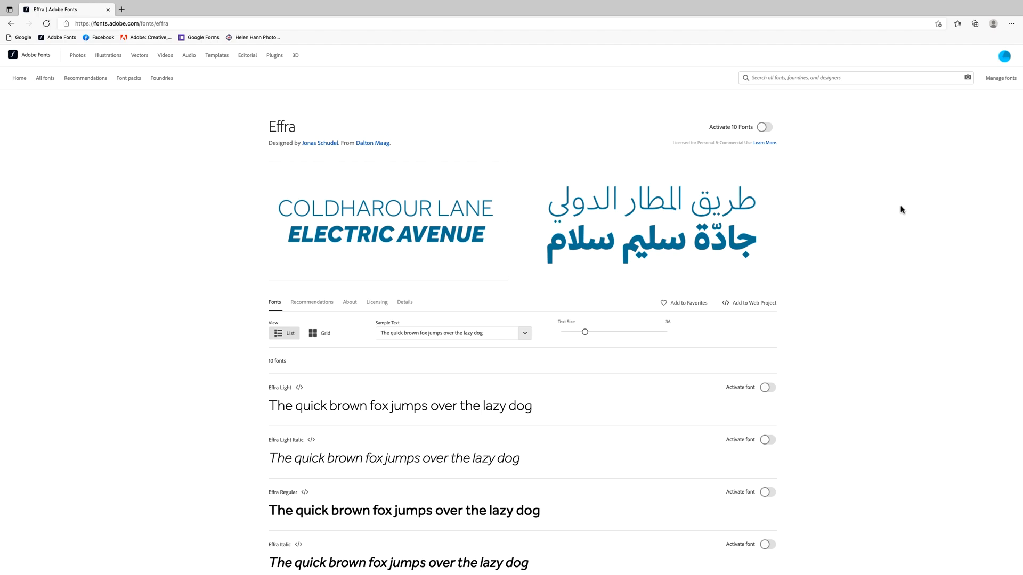
{"action": "left_click", "coordinate": [765, 129]}
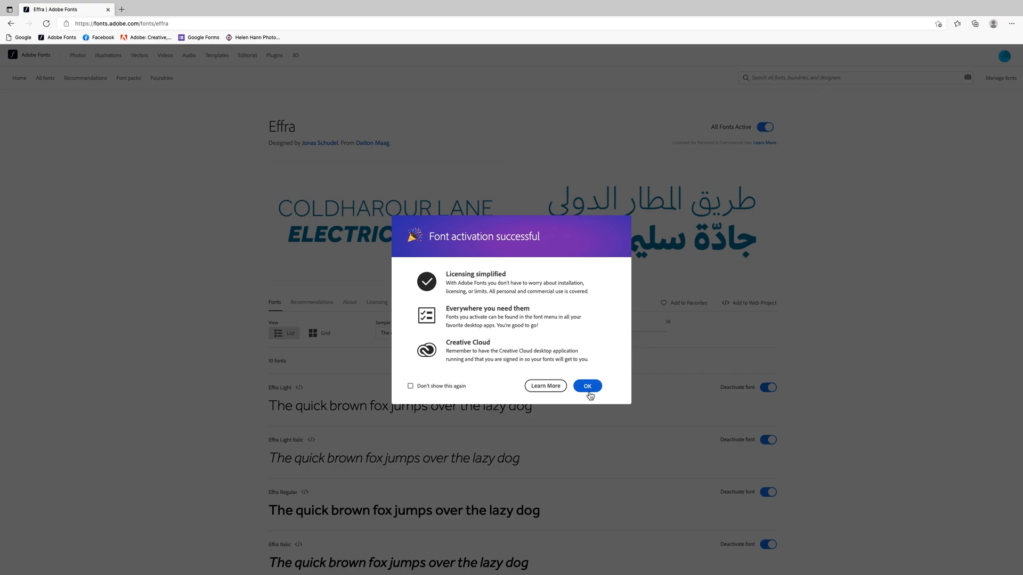
{"action": "left_click", "coordinate": [588, 392]}
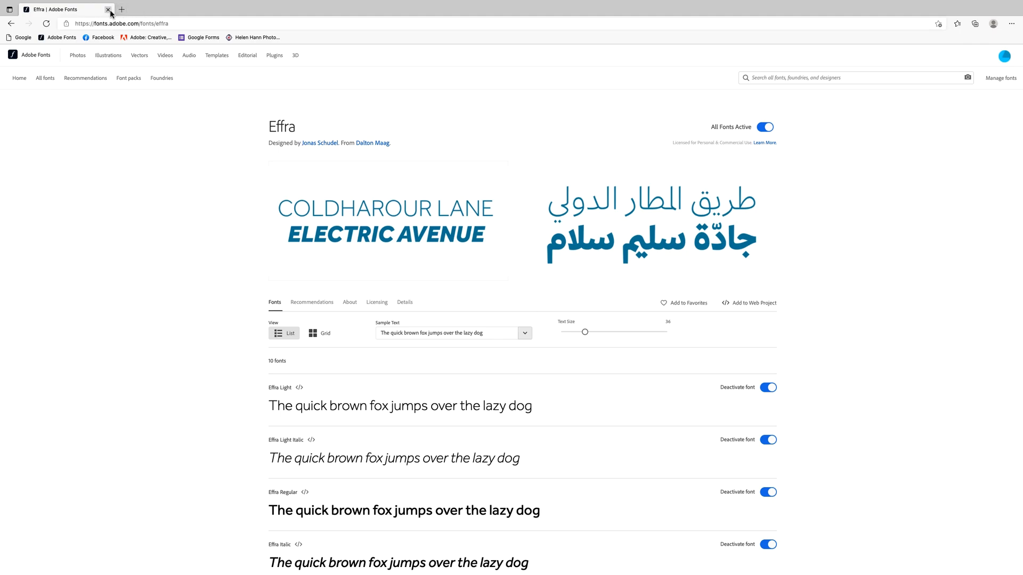
{"action": "left_click", "coordinate": [8, 14]}
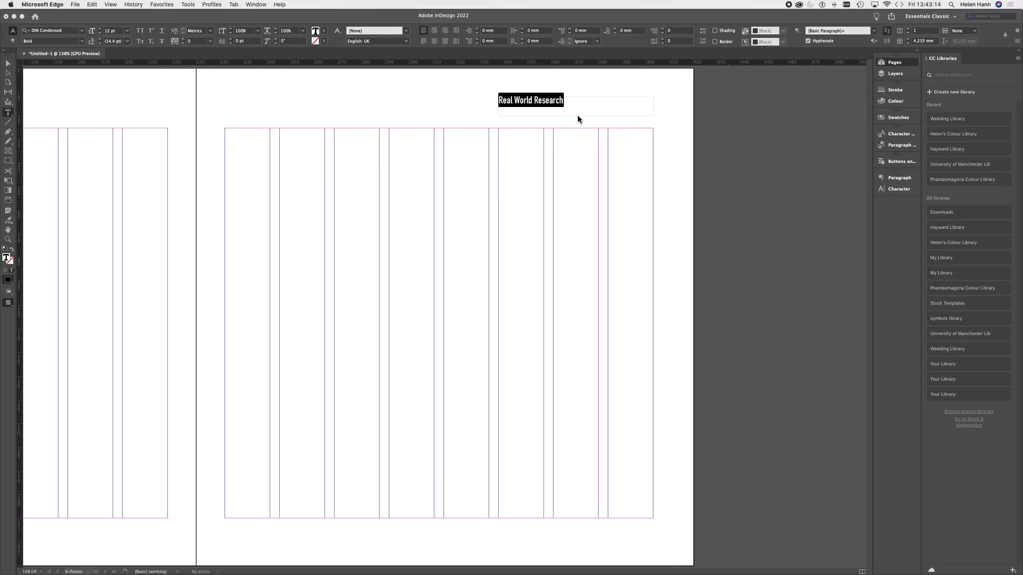
Step: Change the "Real World Research" header text's font to Effra, filtering the font list to activated Adobe fonts
{"action": "left_click", "coordinate": [572, 102]}
{"action": "left_click_drag", "start_coordinate": [565, 101], "coordinate": [485, 101]}
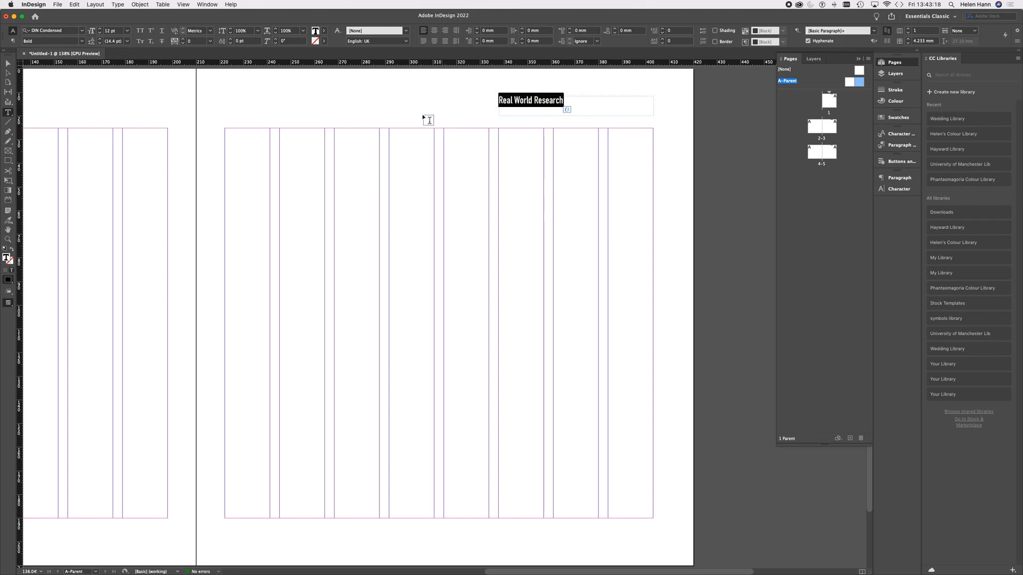
{"action": "left_click", "coordinate": [83, 32]}
{"action": "left_click", "coordinate": [83, 32]}
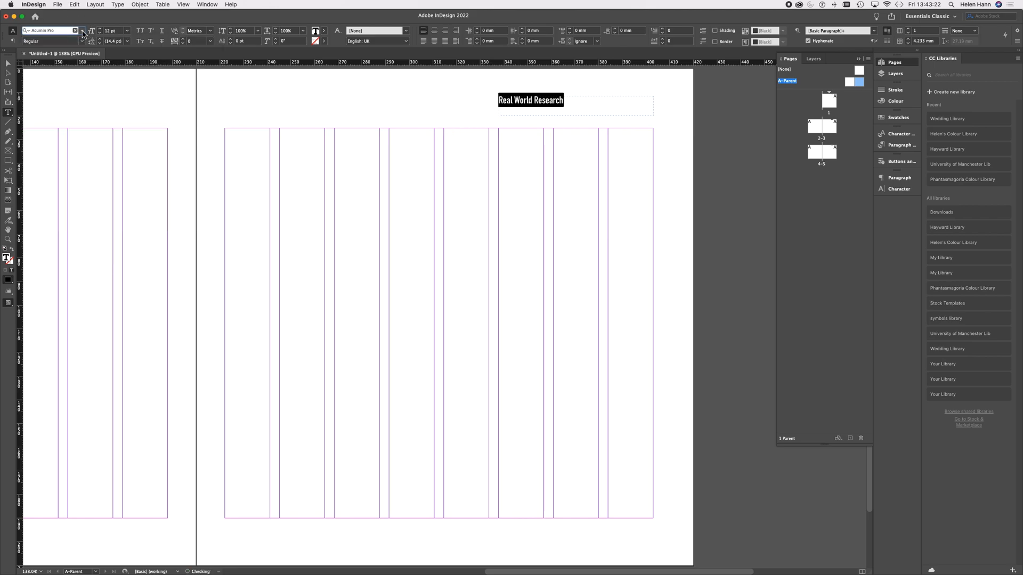
{"action": "left_click", "coordinate": [83, 32]}
{"action": "left_click", "coordinate": [83, 56]}
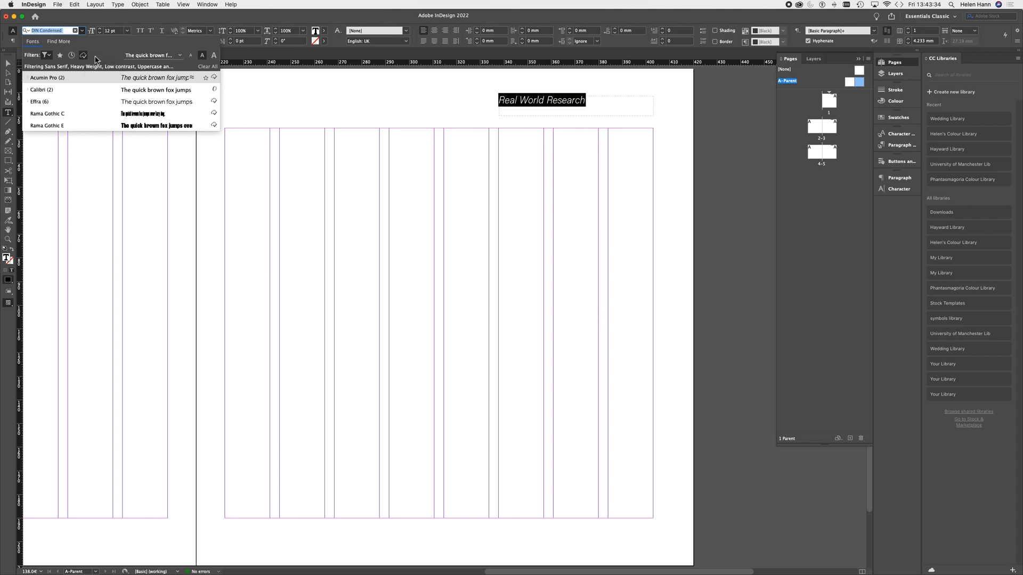
{"action": "left_click", "coordinate": [35, 102]}
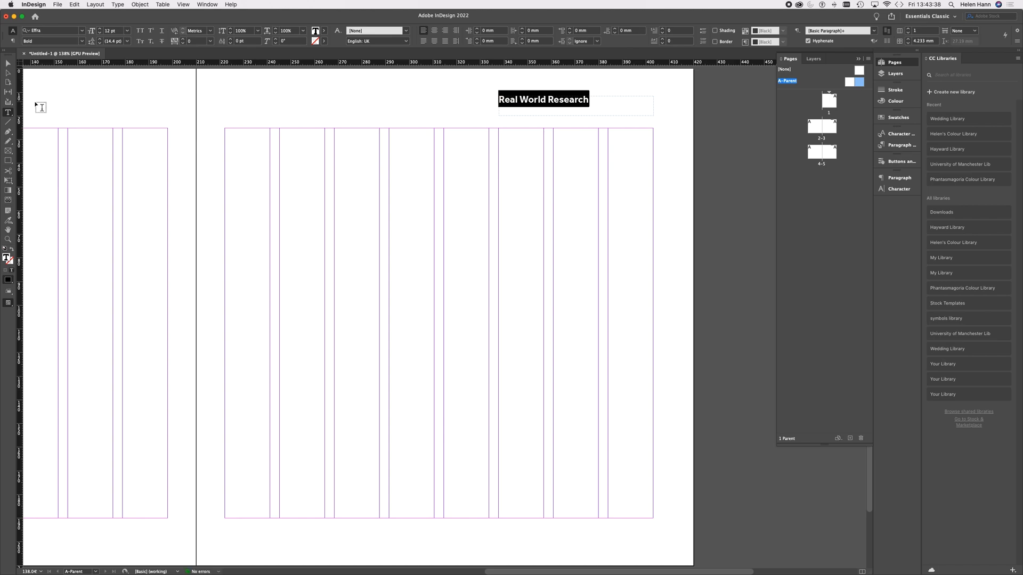
Step: Try the Heavy style on the header text, set it to Light, and align the text right within its frame
{"action": "left_click", "coordinate": [83, 41]}
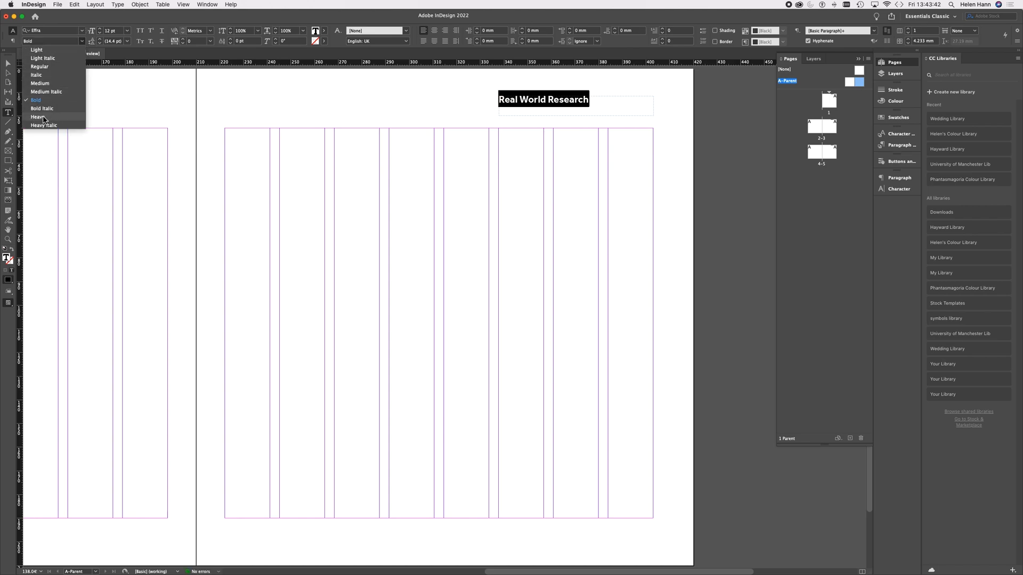
{"action": "left_click", "coordinate": [37, 117]}
{"action": "left_click", "coordinate": [81, 41]}
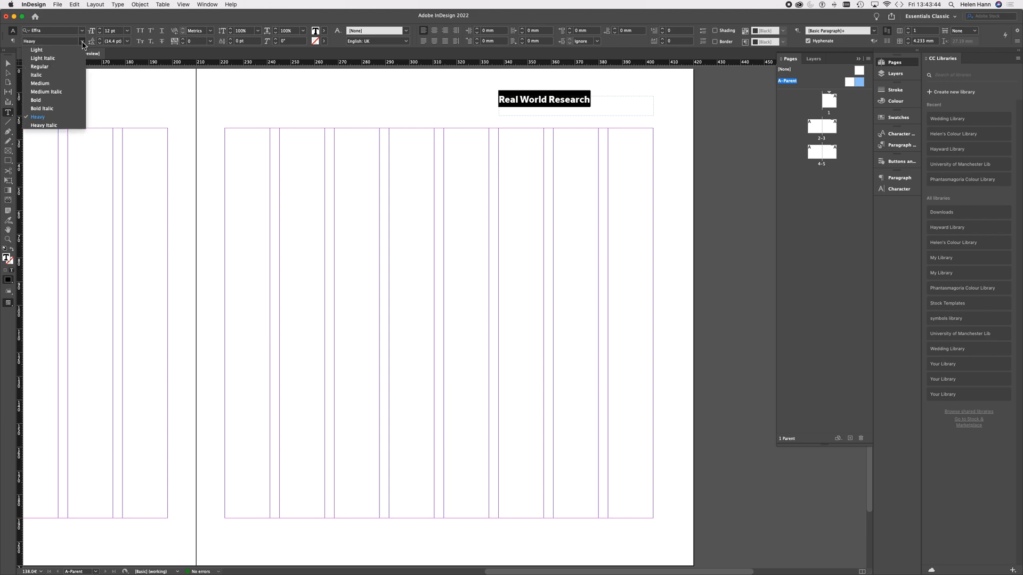
{"action": "left_click", "coordinate": [37, 50]}
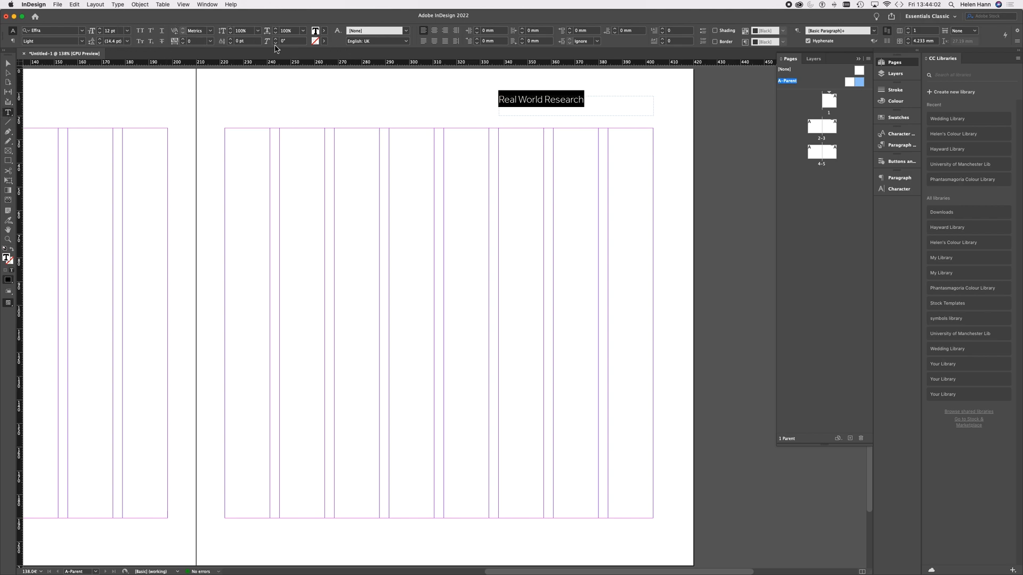
{"action": "left_click", "coordinate": [446, 31]}
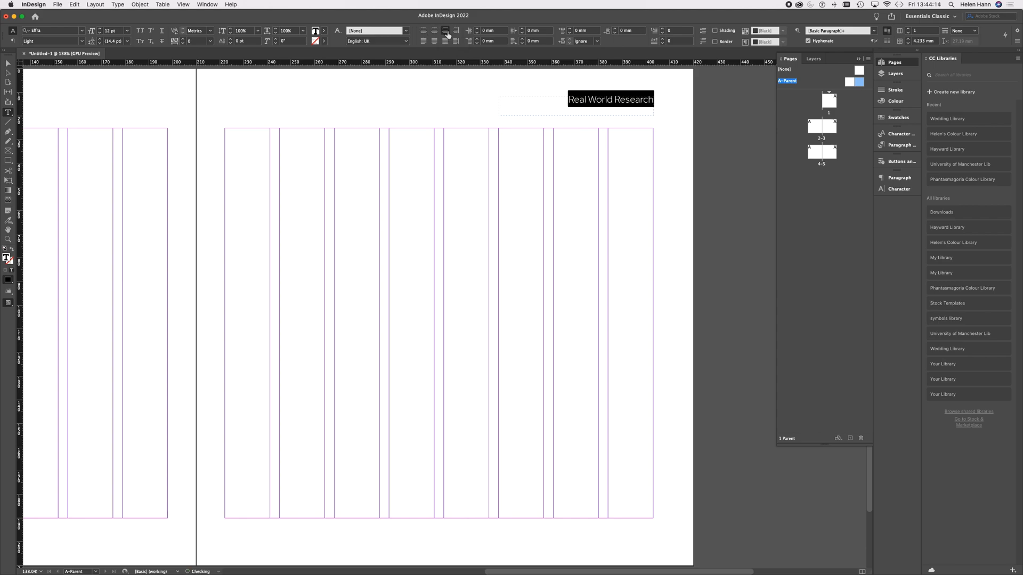
{"action": "left_click", "coordinate": [8, 63]}
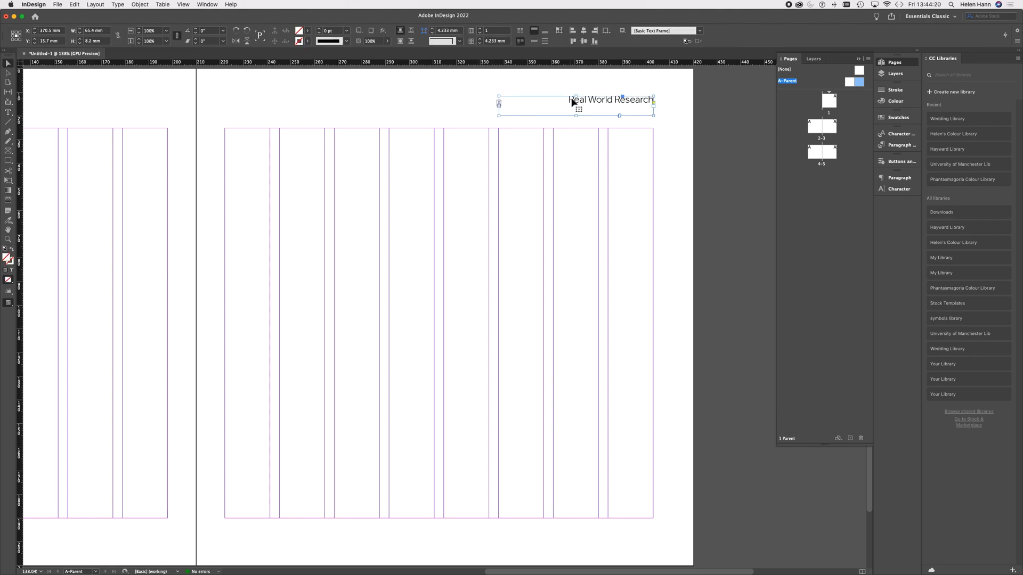
Step: Reduce the header frame's height to 5.8 mm and lighten its text by lowering the tint of the black fill
{"action": "left_click_drag", "start_coordinate": [576, 96], "coordinate": [576, 106]}
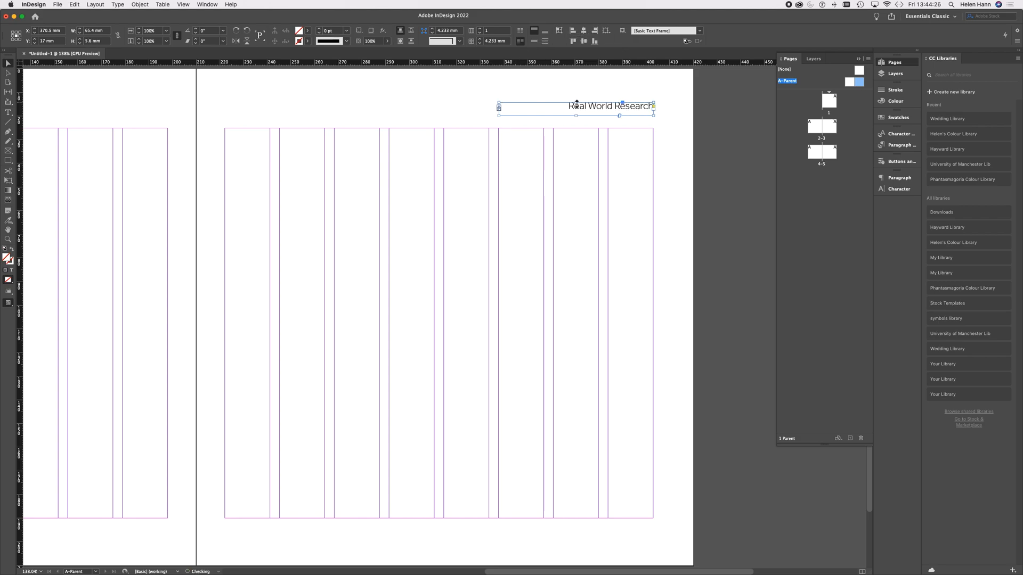
{"action": "left_click", "coordinate": [673, 138]}
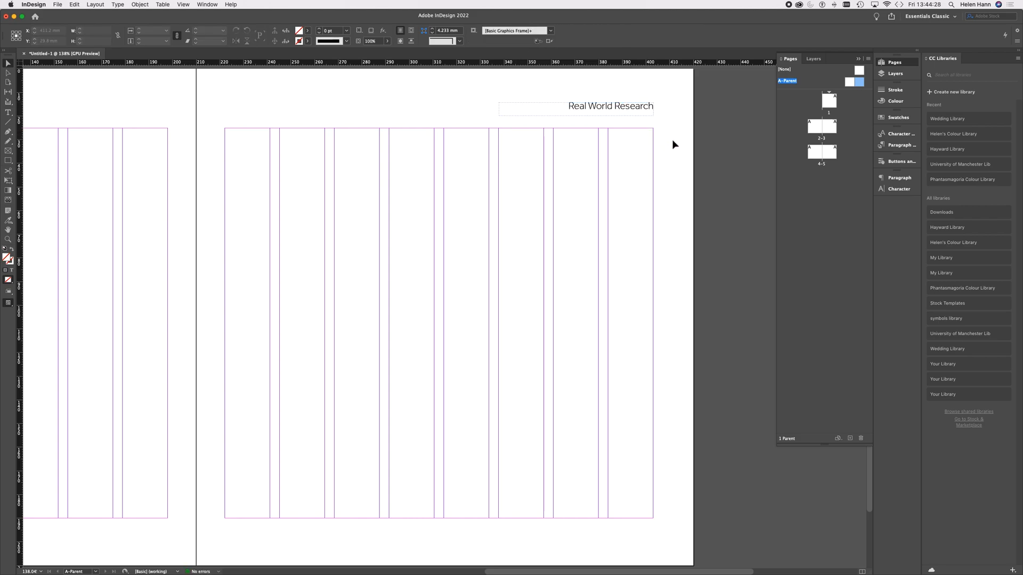
{"action": "left_click", "coordinate": [8, 112]}
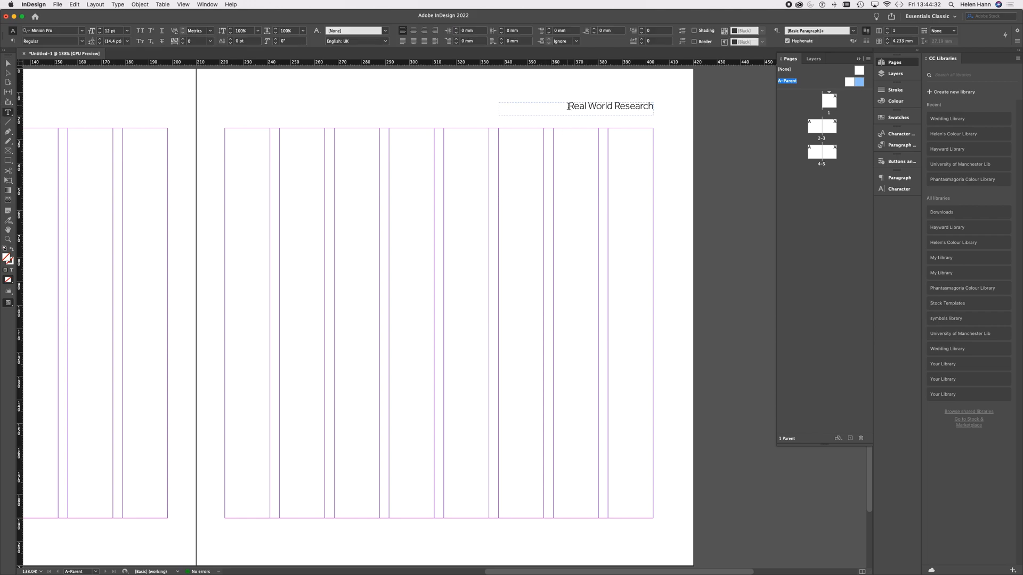
{"action": "left_click_drag", "start_coordinate": [568, 106], "coordinate": [654, 106]}
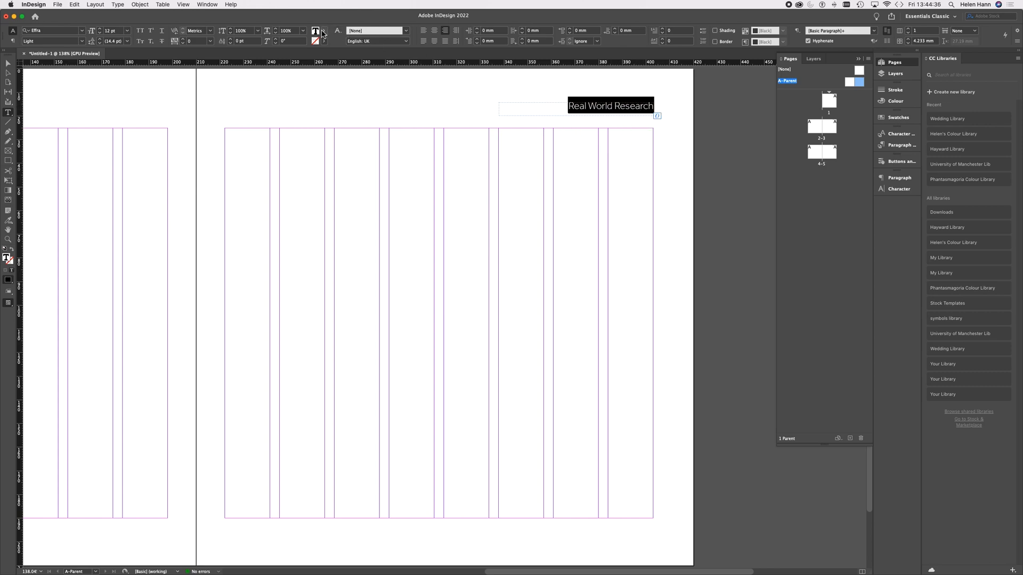
{"action": "left_click", "coordinate": [323, 32]}
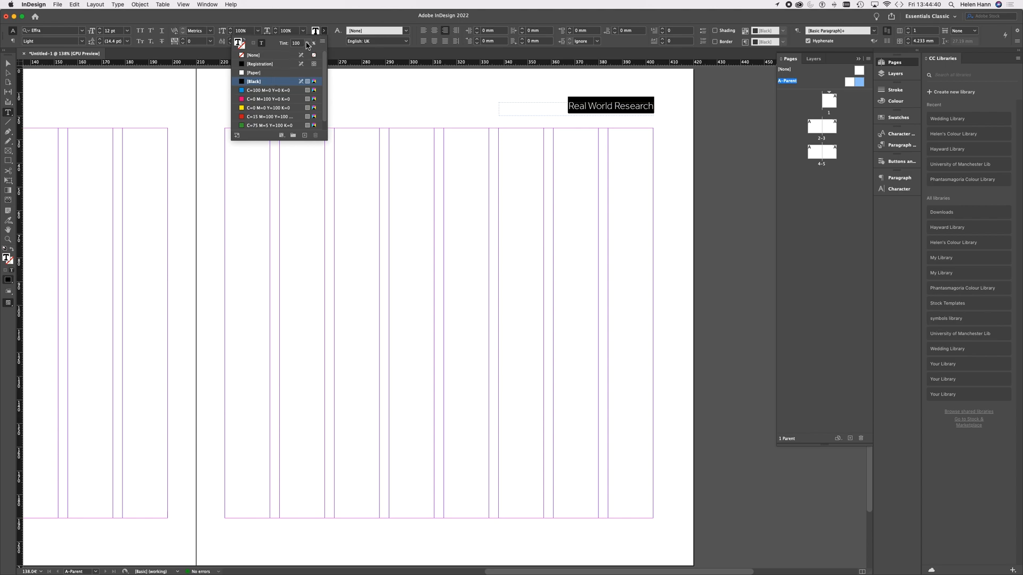
{"action": "left_click", "coordinate": [306, 43]}
{"action": "left_click", "coordinate": [302, 54]}
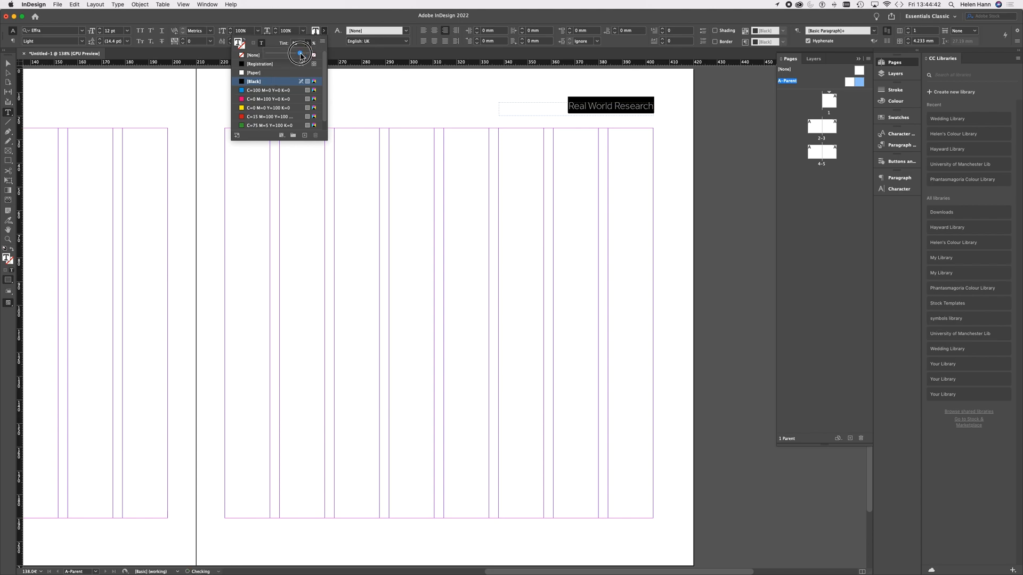
{"action": "left_click", "coordinate": [664, 115]}
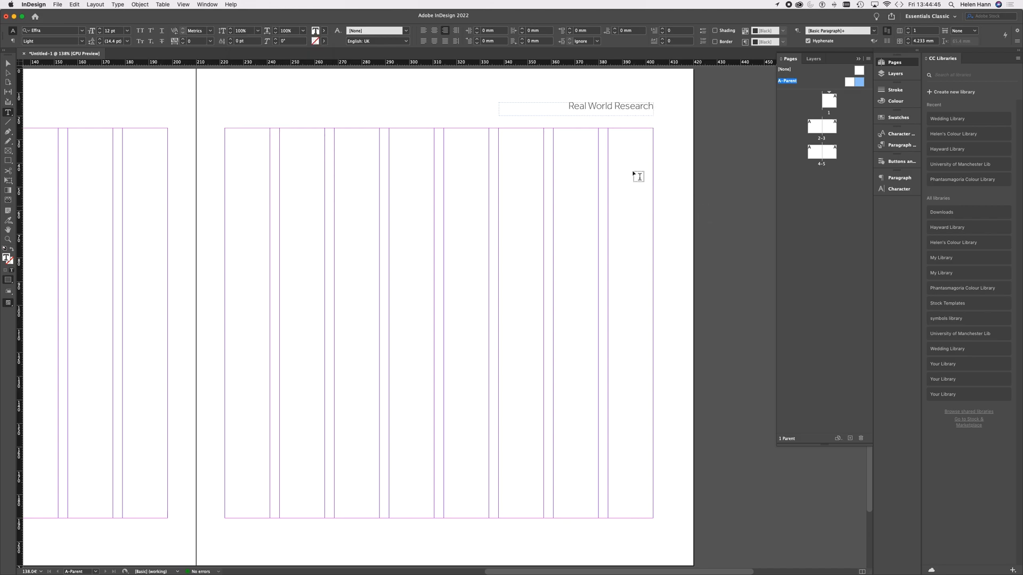
{"action": "left_click", "coordinate": [8, 63]}
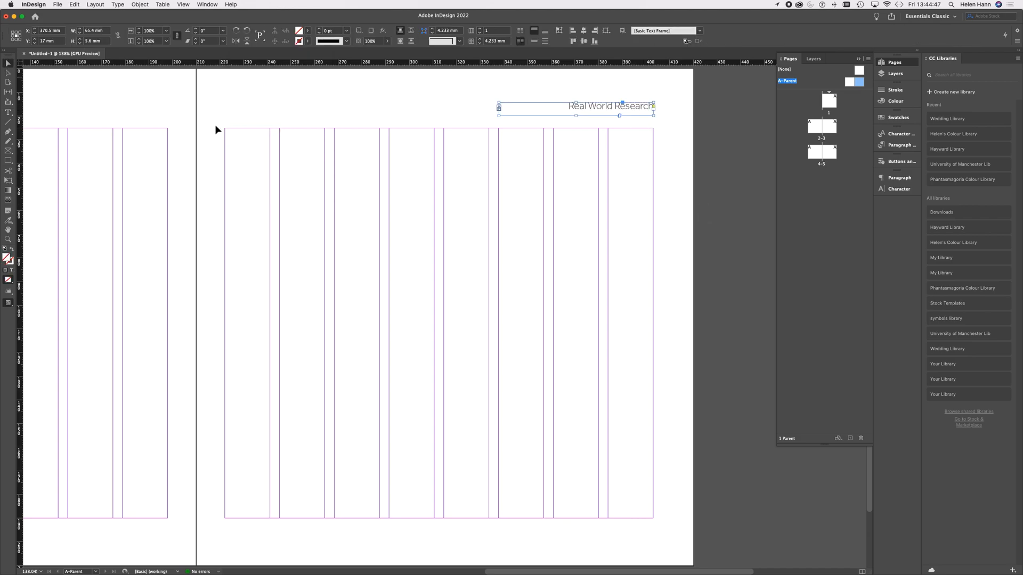
{"action": "left_click", "coordinate": [668, 141]}
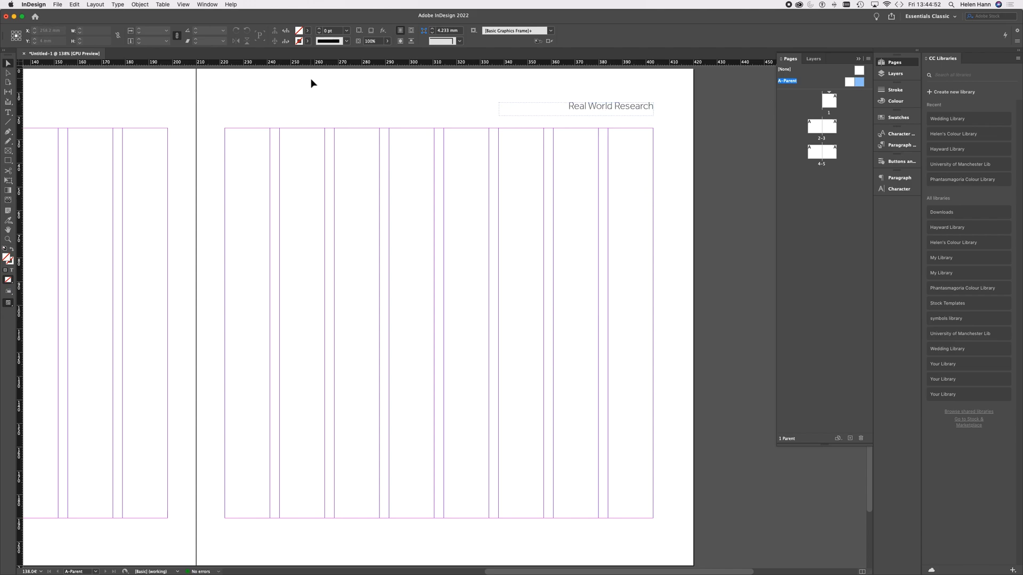
Step: Place horizontal ruler guides at about 17 mm across both pages of the parent spread, level with the header
{"action": "left_click_drag", "start_coordinate": [311, 63], "coordinate": [310, 110]}
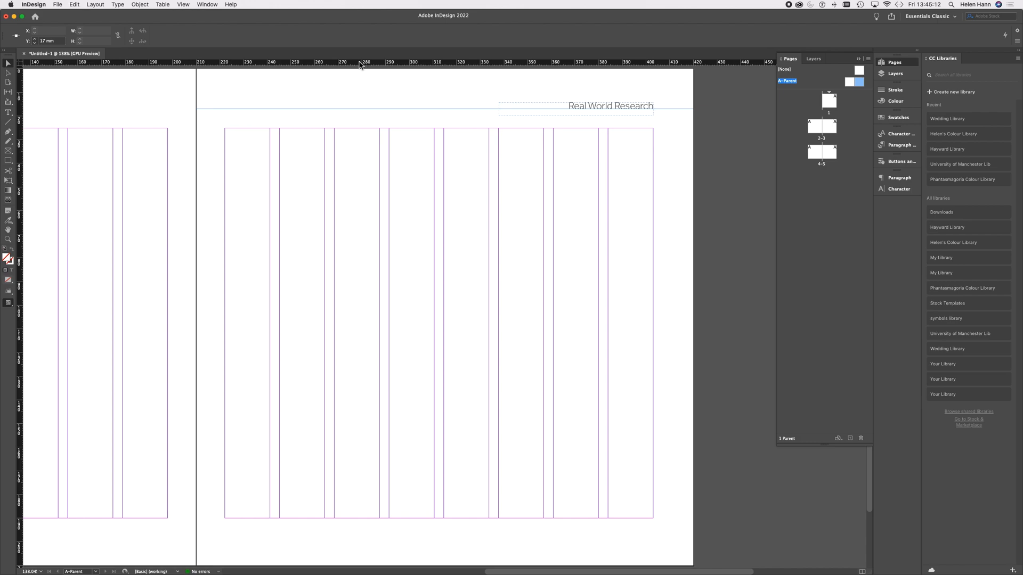
{"action": "left_click_drag", "start_coordinate": [139, 62], "coordinate": [143, 111]}
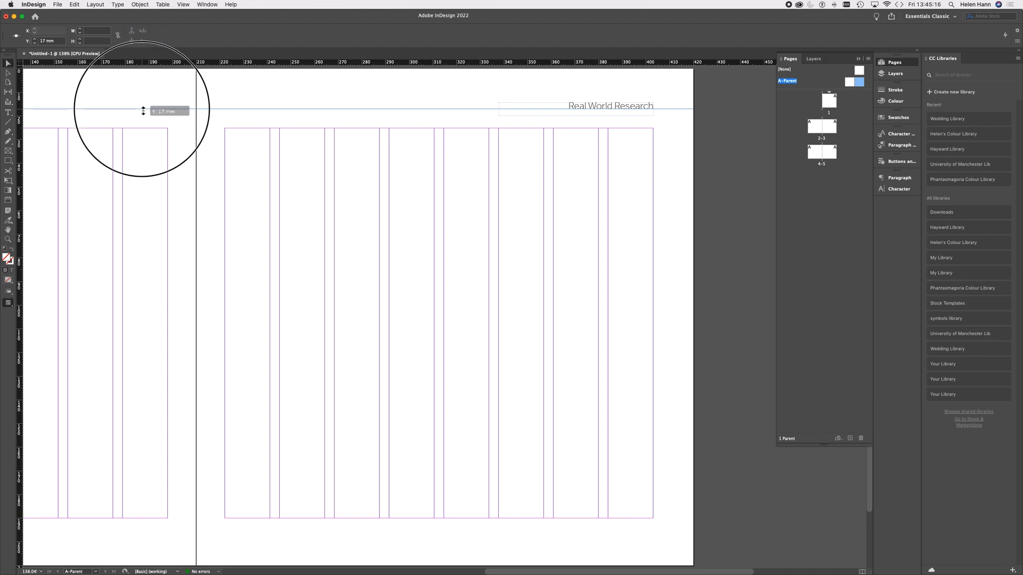
{"action": "left_click_drag", "start_coordinate": [143, 110], "coordinate": [144, 111]}
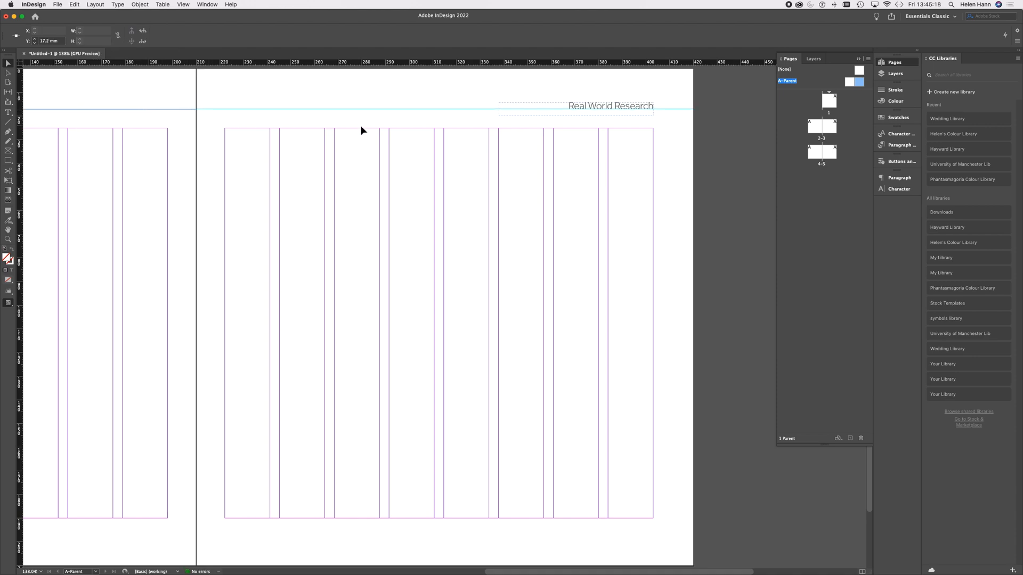
Step: Copy the header frame onto the left parent page and place it above the columns at the horizontal guide
{"action": "scroll", "coordinate": [361, 130], "scroll_direction": "left", "scroll_amount": 8}
{"action": "left_click", "coordinate": [722, 112]}
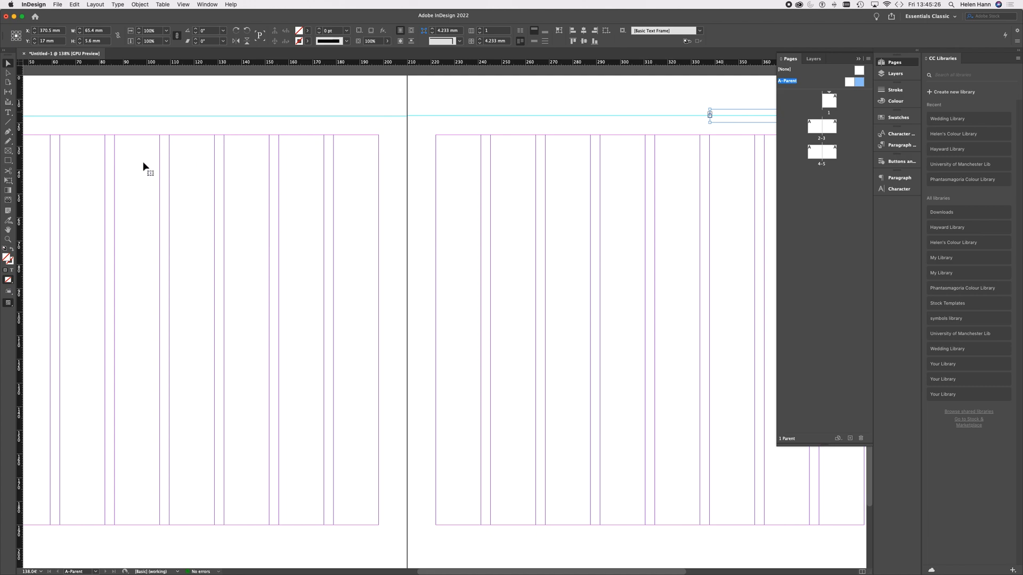
{"action": "scroll", "coordinate": [145, 162], "scroll_direction": "left", "scroll_amount": 10}
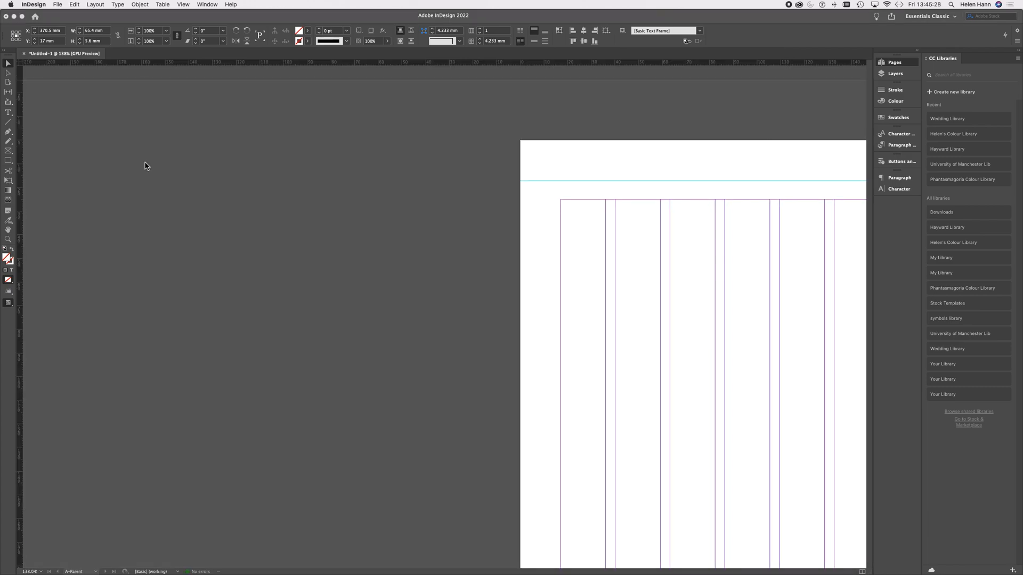
{"action": "scroll", "coordinate": [679, 272], "scroll_direction": "right", "scroll_amount": 6}
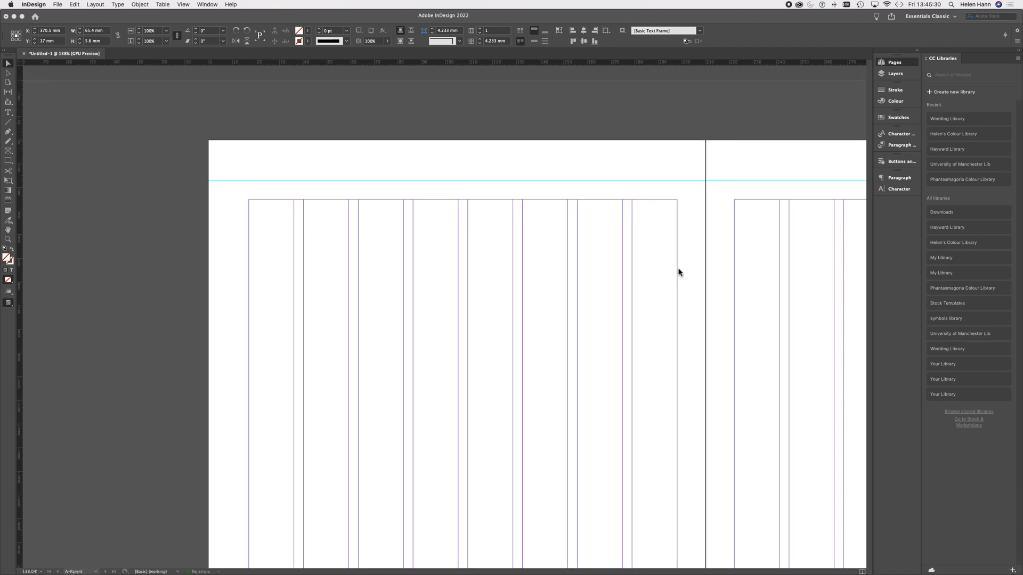
{"action": "scroll", "coordinate": [557, 237], "scroll_direction": "right", "scroll_amount": 10}
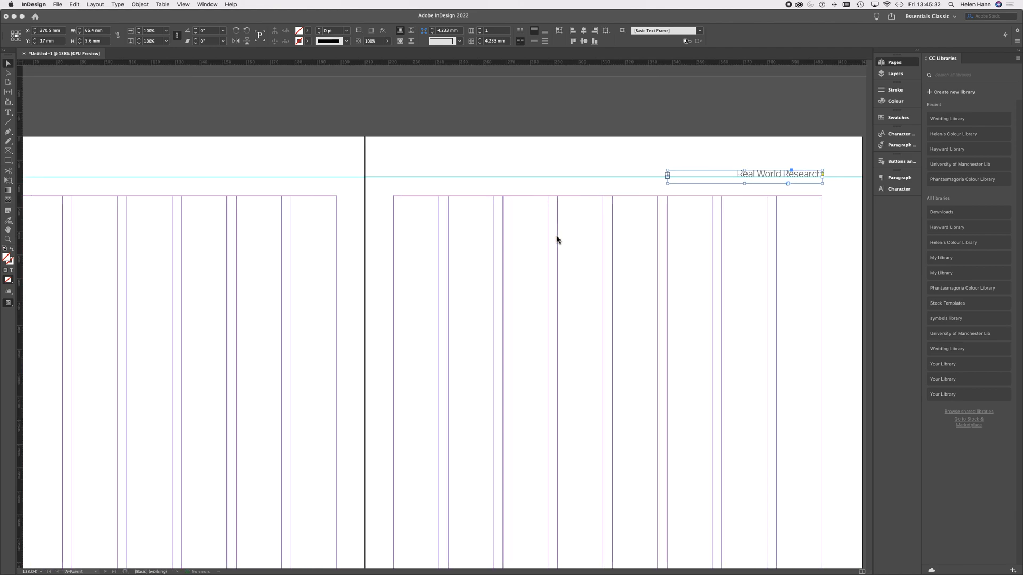
{"action": "left_click", "coordinate": [559, 178]}
{"action": "left_click", "coordinate": [556, 177]}
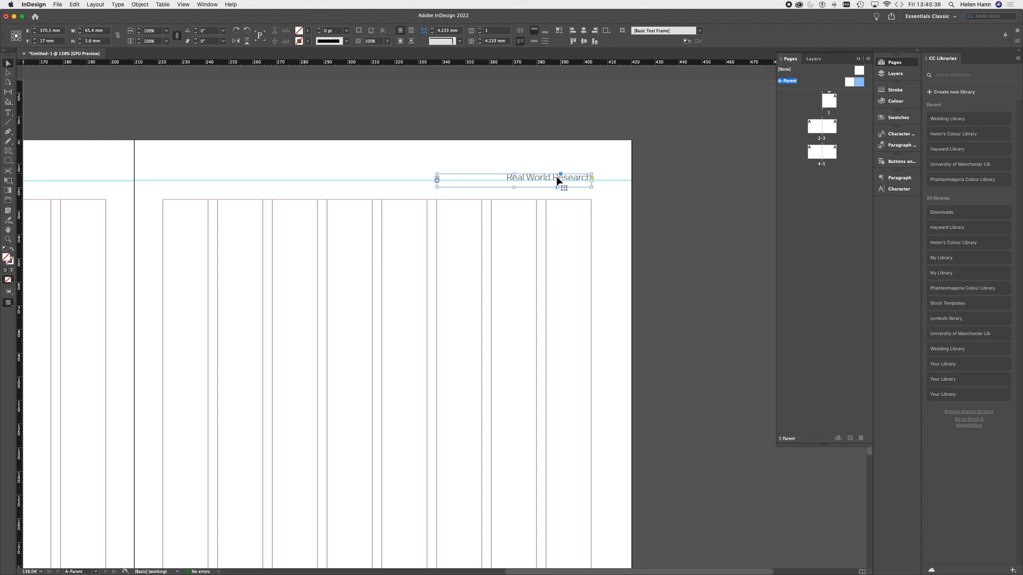
{"action": "scroll", "coordinate": [379, 233], "scroll_direction": "left", "scroll_amount": 12}
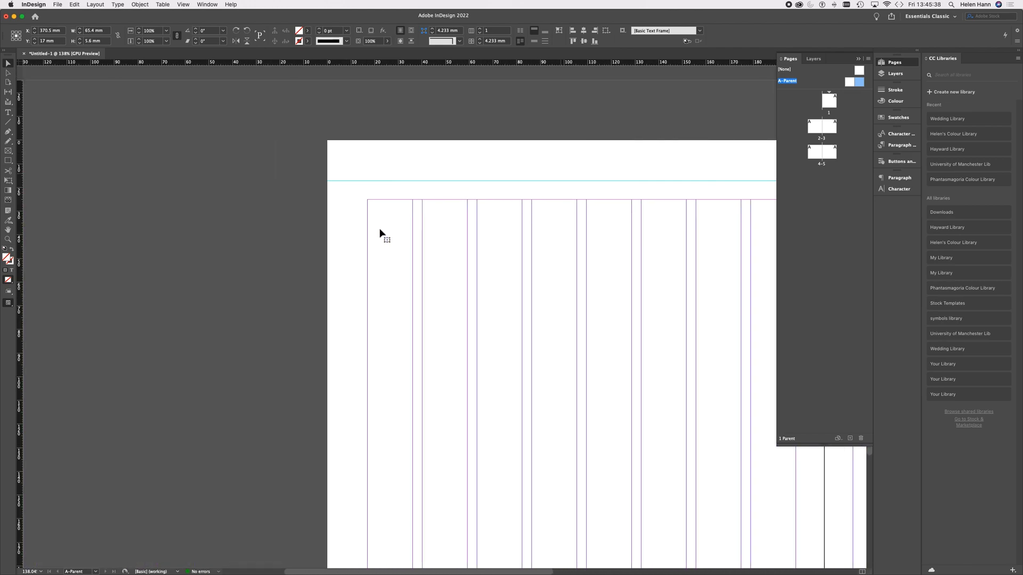
{"action": "left_click", "coordinate": [8, 64]}
{"action": "left_click", "coordinate": [377, 197]}
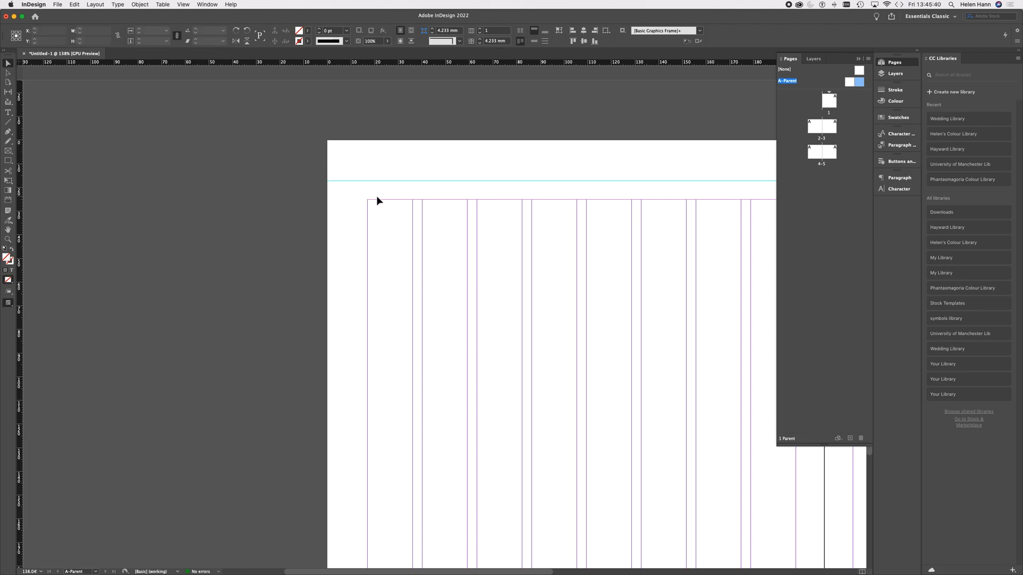
{"action": "key", "text": "super+v"}
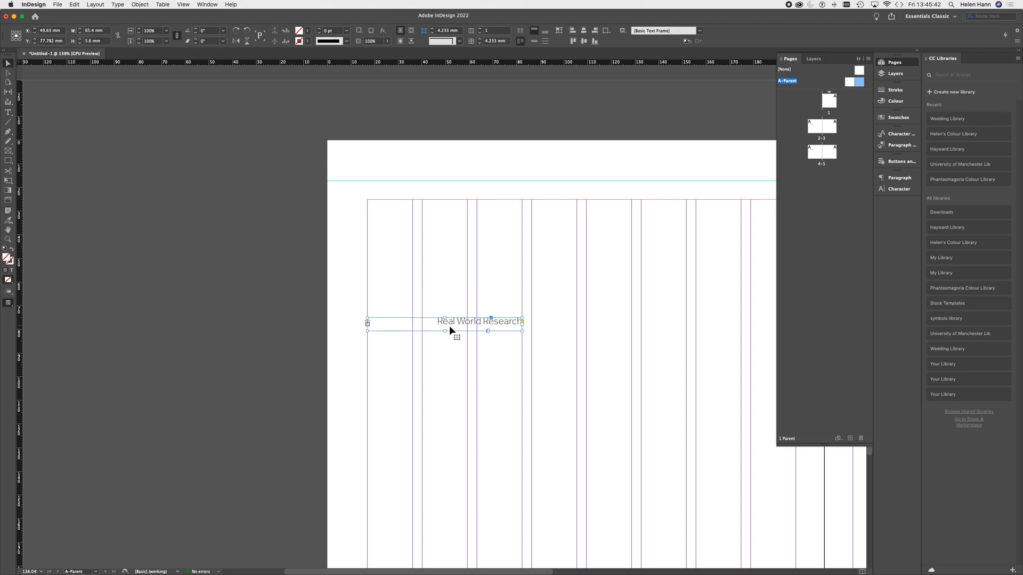
{"action": "left_click_drag", "start_coordinate": [455, 322], "coordinate": [492, 174]}
Step: Add a vertical guide at the left page's outer margin and align the copied header frame with the vertical and horizontal guides
{"action": "scroll", "coordinate": [542, 210], "scroll_direction": "right", "scroll_amount": 10}
{"action": "scroll", "coordinate": [543, 210], "scroll_direction": "down", "scroll_amount": 2}
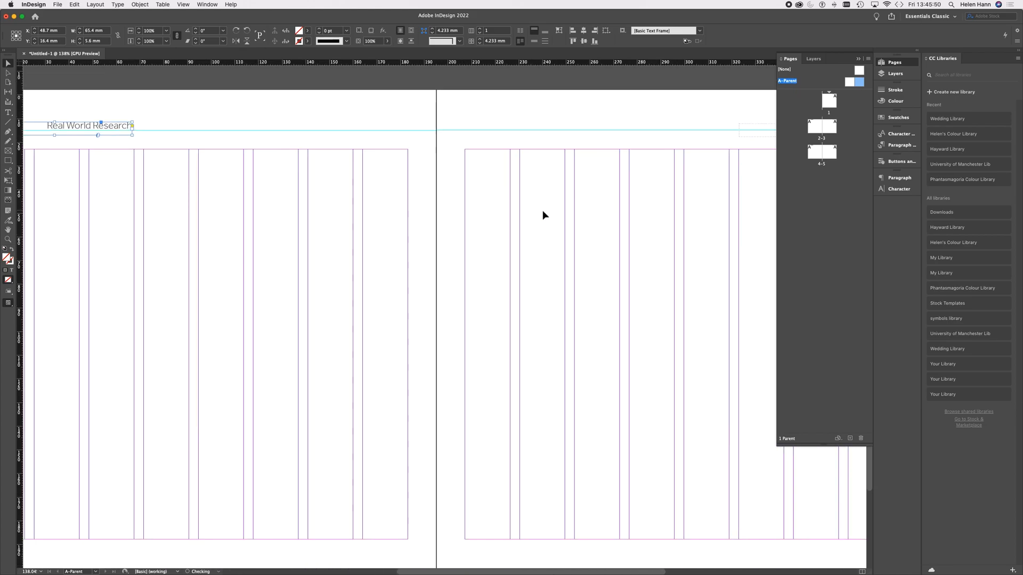
{"action": "scroll", "coordinate": [542, 210], "scroll_direction": "left", "scroll_amount": 15}
{"action": "scroll", "coordinate": [542, 210], "scroll_direction": "up", "scroll_amount": 3}
{"action": "scroll", "coordinate": [543, 210], "scroll_direction": "right", "scroll_amount": 15}
{"action": "scroll", "coordinate": [542, 210], "scroll_direction": "down", "scroll_amount": 2}
{"action": "scroll", "coordinate": [542, 210], "scroll_direction": "left", "scroll_amount": 5}
{"action": "scroll", "coordinate": [542, 212], "scroll_direction": "left", "scroll_amount": 5}
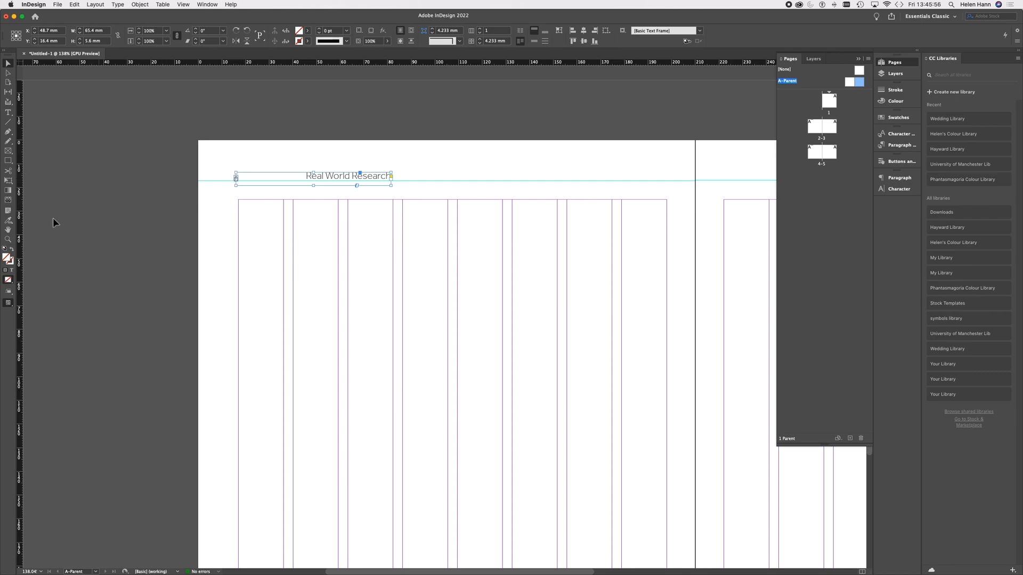
{"action": "left_click_drag", "start_coordinate": [21, 227], "coordinate": [240, 230]}
{"action": "left_click", "coordinate": [274, 177]}
{"action": "left_click_drag", "start_coordinate": [275, 180], "coordinate": [276, 179]}
{"action": "key", "text": "Down"}
{"action": "key", "text": "Down"}
{"action": "key", "text": "Down"}
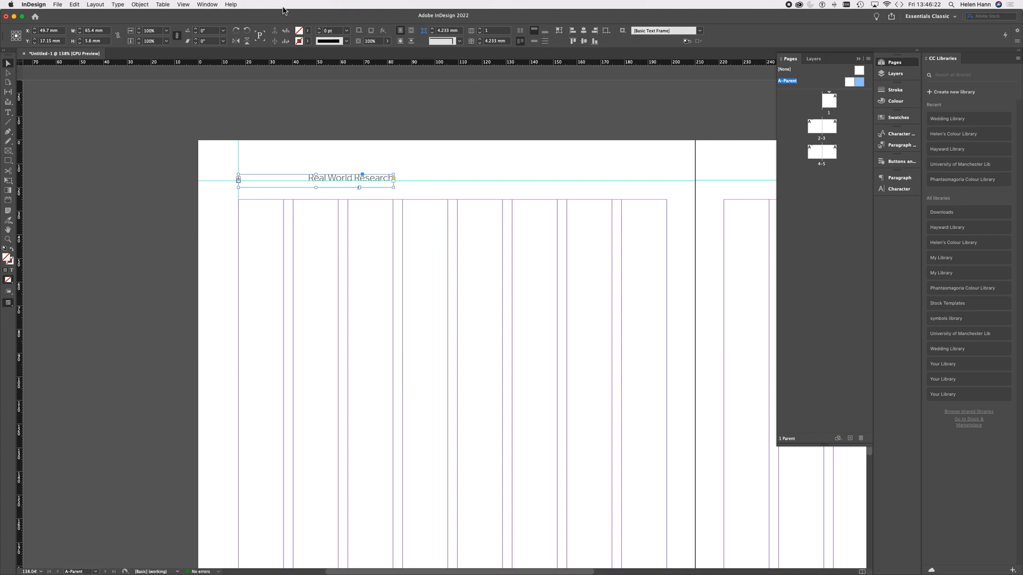
Step: Align the left page's header text to the left within its frame
{"action": "left_click", "coordinate": [9, 114]}
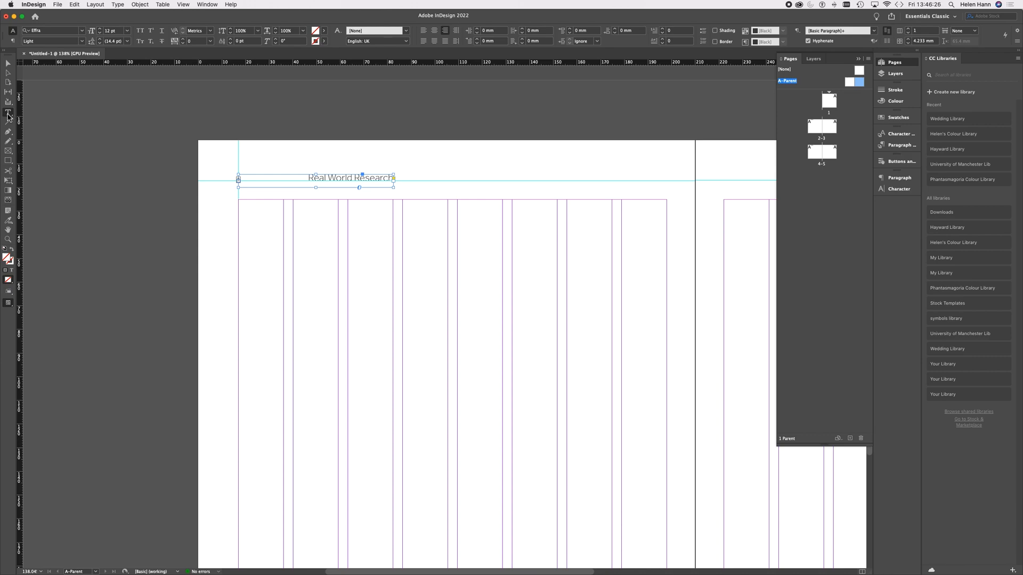
{"action": "left_click", "coordinate": [424, 31]}
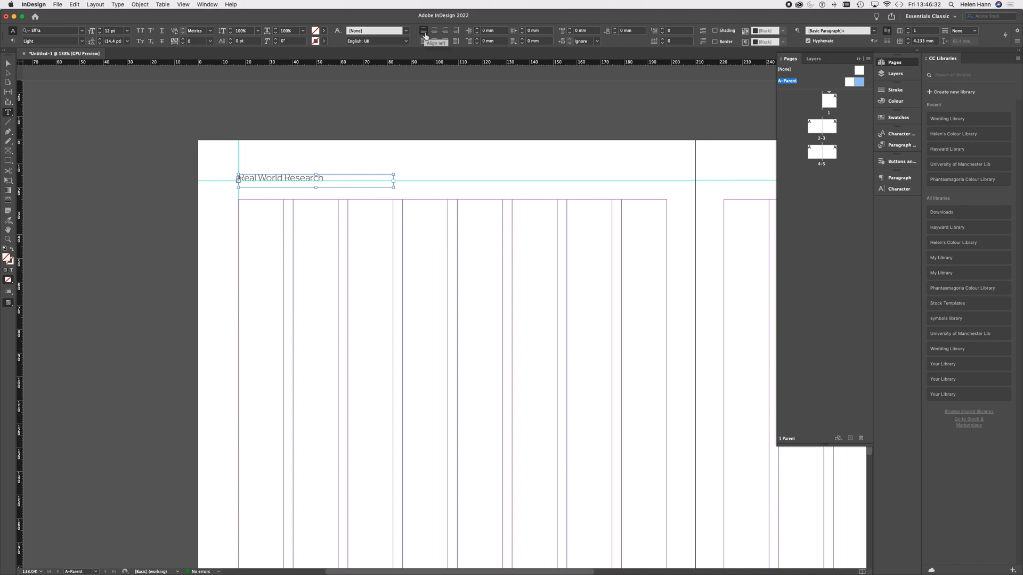
{"action": "left_click", "coordinate": [8, 63]}
{"action": "left_click", "coordinate": [308, 280]}
Step: Draw a small text frame in the left page's bottom margin, starting at the vertical guide
{"action": "scroll", "coordinate": [308, 280], "scroll_direction": "down", "scroll_amount": 2}
{"action": "scroll", "coordinate": [309, 280], "scroll_direction": "down", "scroll_amount": 3}
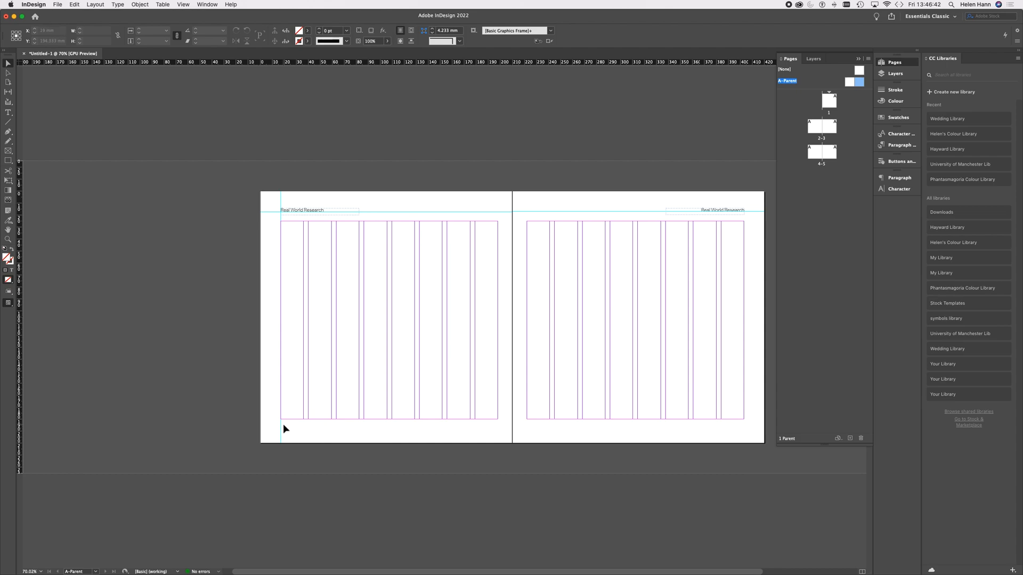
{"action": "left_click", "coordinate": [8, 239]}
{"action": "left_click_drag", "start_coordinate": [286, 429], "coordinate": [437, 441]}
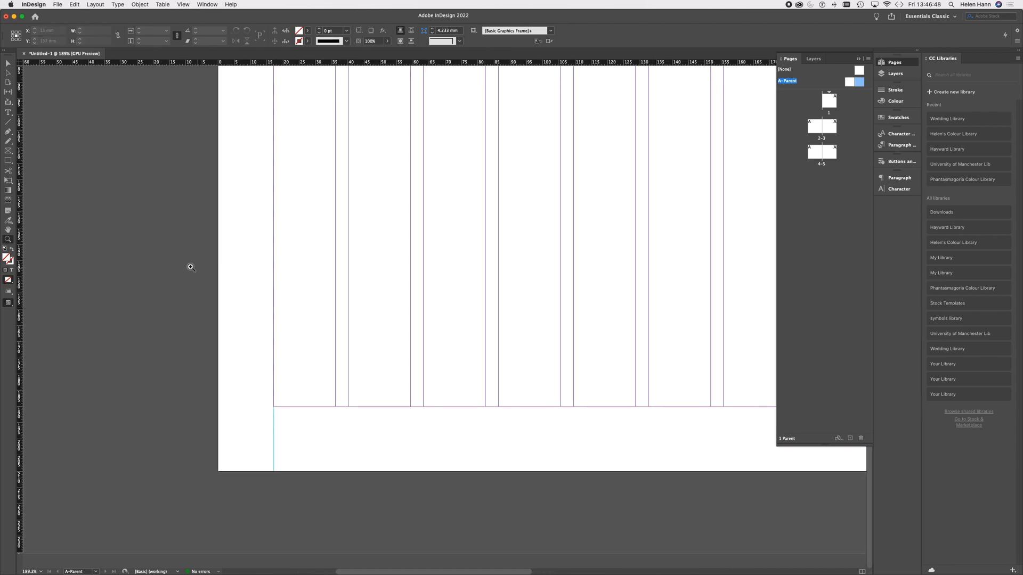
{"action": "left_click", "coordinate": [8, 112]}
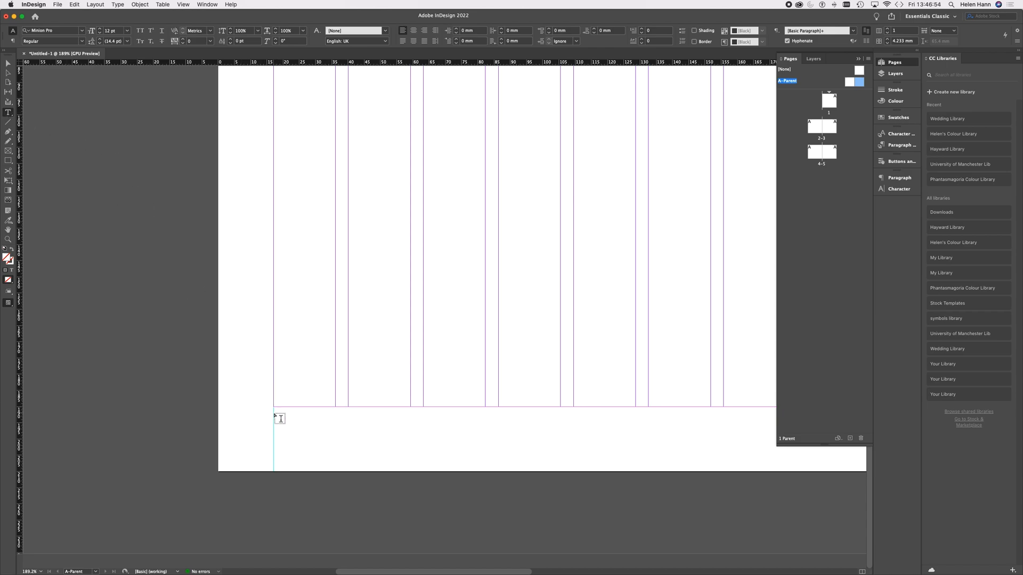
{"action": "left_click_drag", "start_coordinate": [274, 414], "coordinate": [304, 444]}
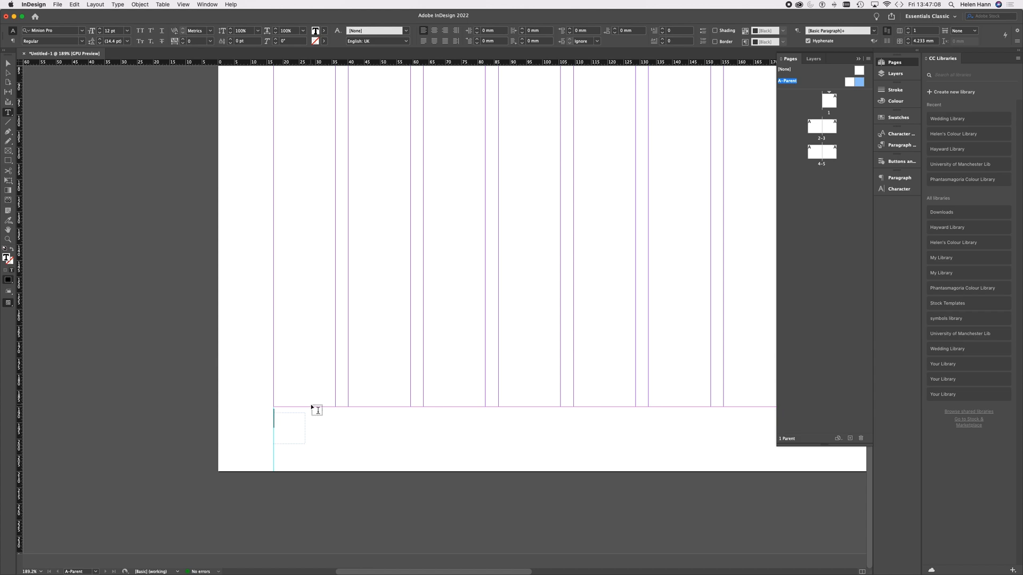
Step: Insert a Current Page Number marker into the new text frame
{"action": "left_click", "coordinate": [95, 5]}
{"action": "mouse_move", "coordinate": [118, 4]}
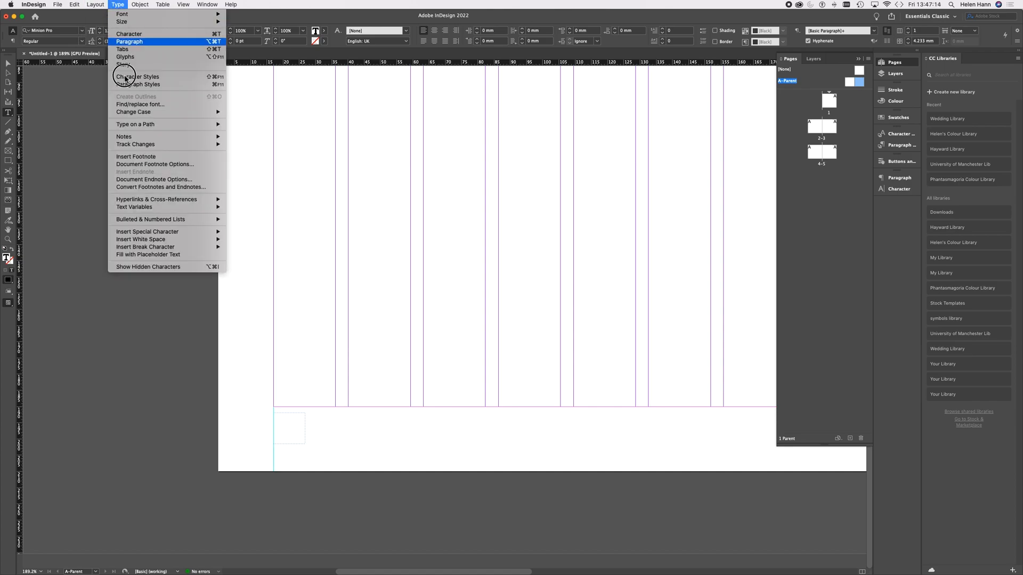
{"action": "mouse_move", "coordinate": [149, 232]}
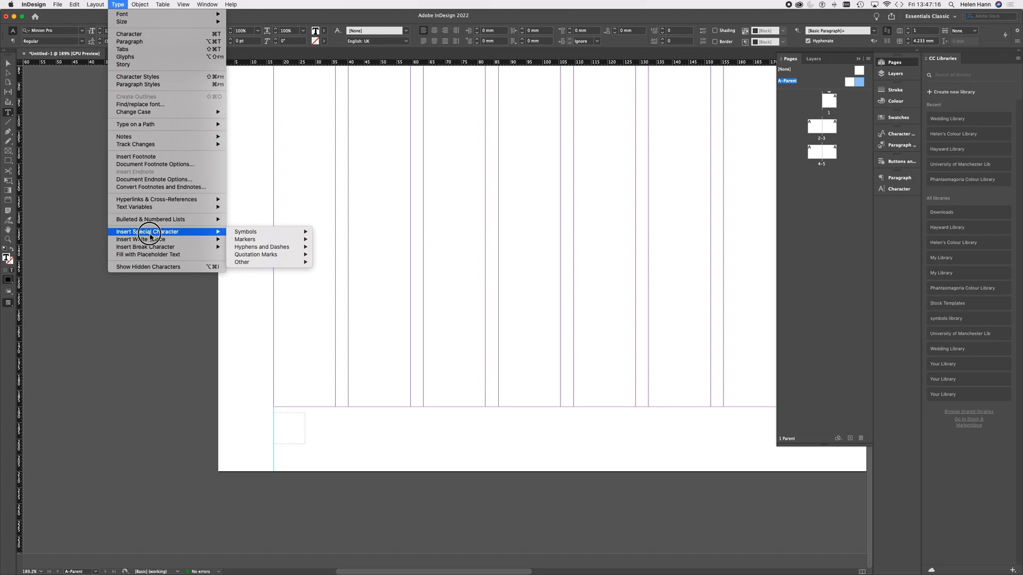
{"action": "mouse_move", "coordinate": [246, 241]}
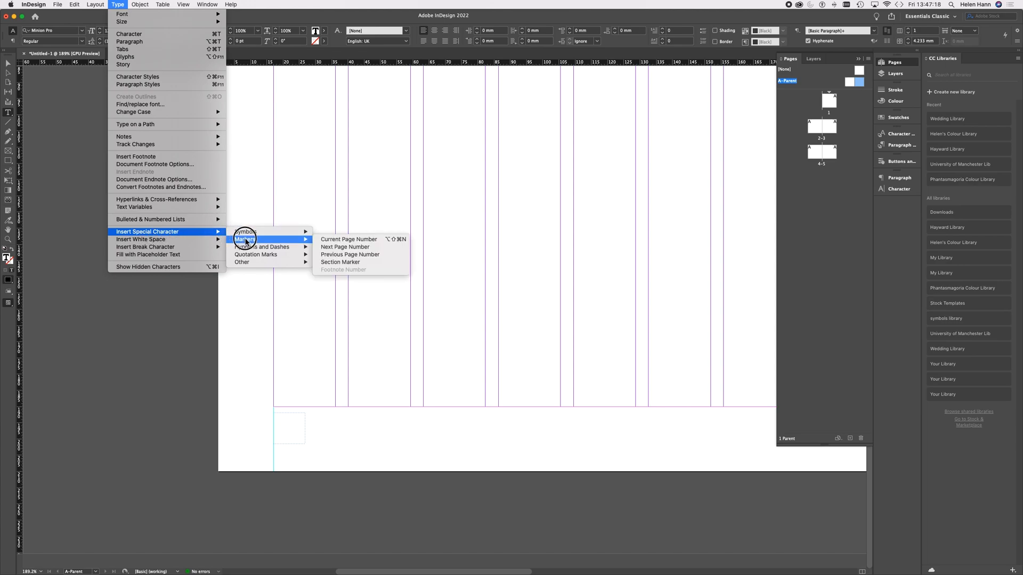
{"action": "left_click", "coordinate": [364, 240]}
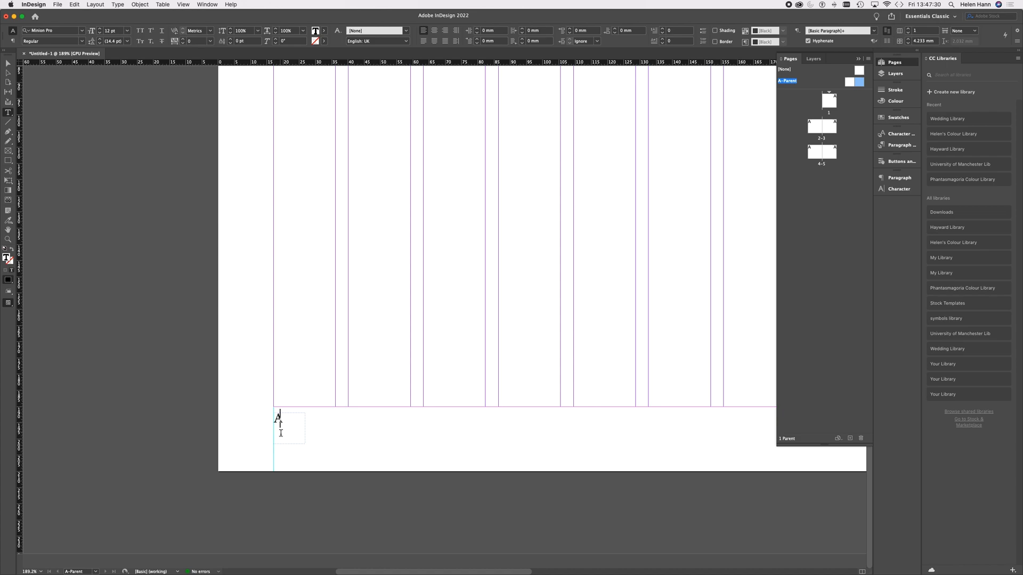
Step: Set the page number marker's font to Effra
{"action": "left_click_drag", "start_coordinate": [282, 417], "coordinate": [269, 422]}
{"action": "left_click", "coordinate": [82, 33]}
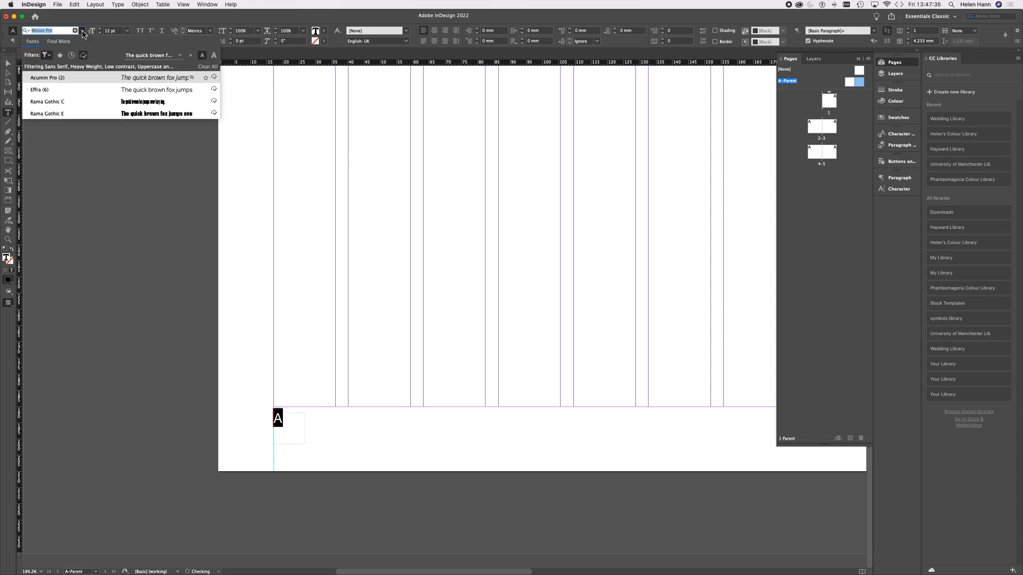
{"action": "left_click", "coordinate": [42, 91]}
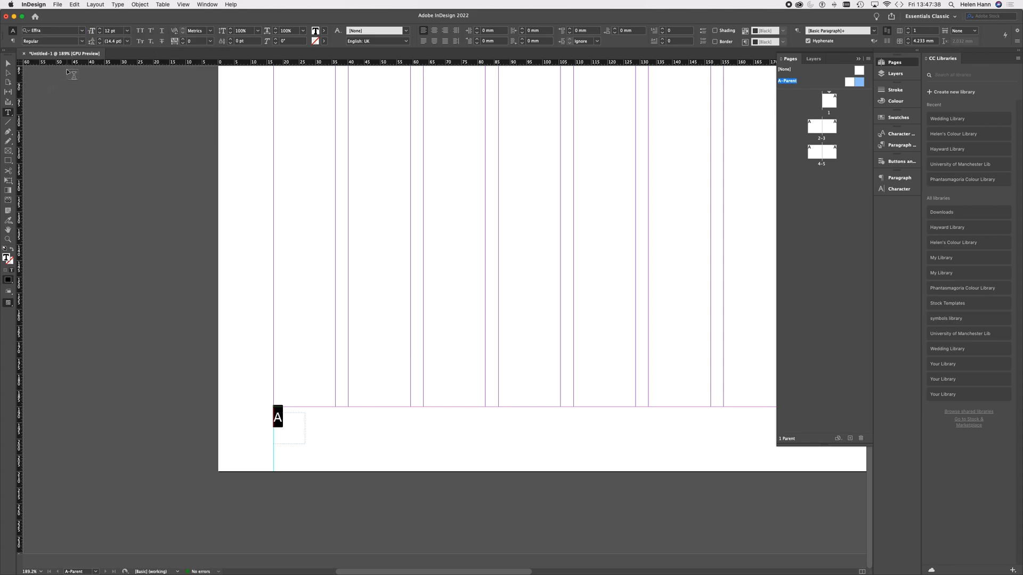
Step: Set the page number marker's font weight to Heavy and enlarge it to 24 pt
{"action": "left_click", "coordinate": [82, 42]}
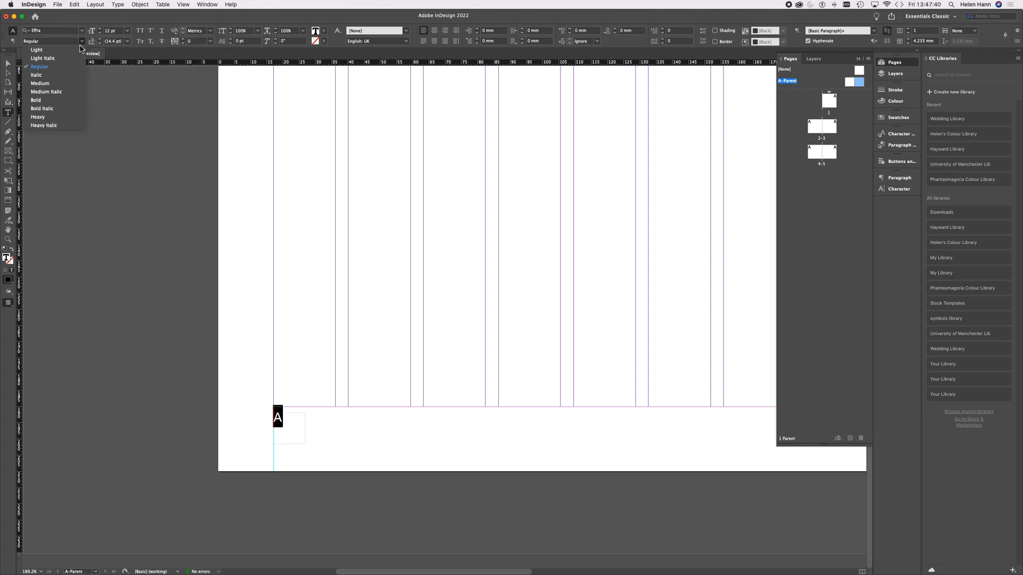
{"action": "left_click", "coordinate": [39, 117]}
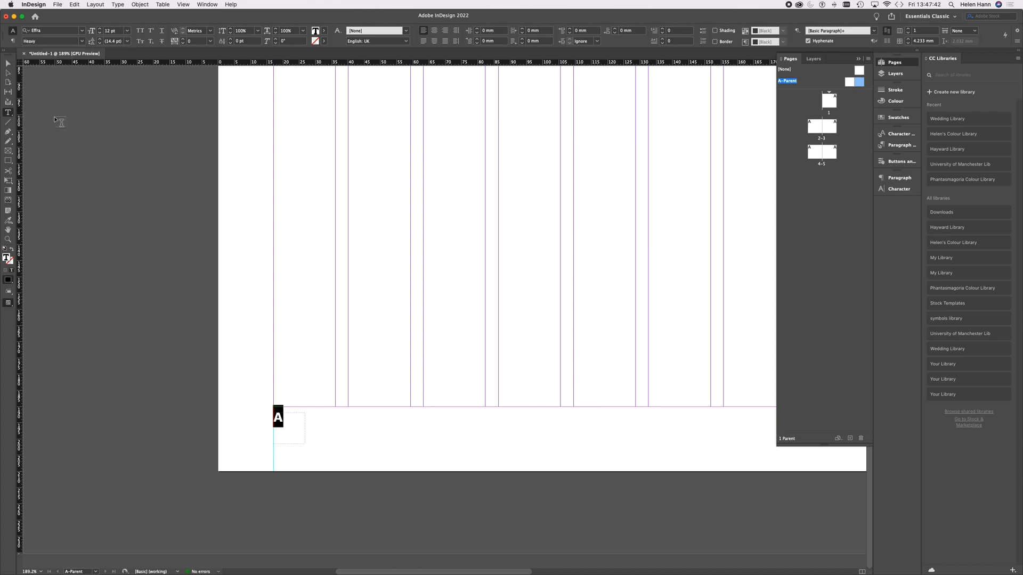
{"action": "key", "text": "super+shift+period"}
{"action": "key", "text": "super+shift+period"}
{"action": "key", "text": "super+shift+period"}
{"action": "key", "text": "super+shift+period"}
{"action": "key", "text": "super+shift+period"}
{"action": "key", "text": "super+shift+period"}
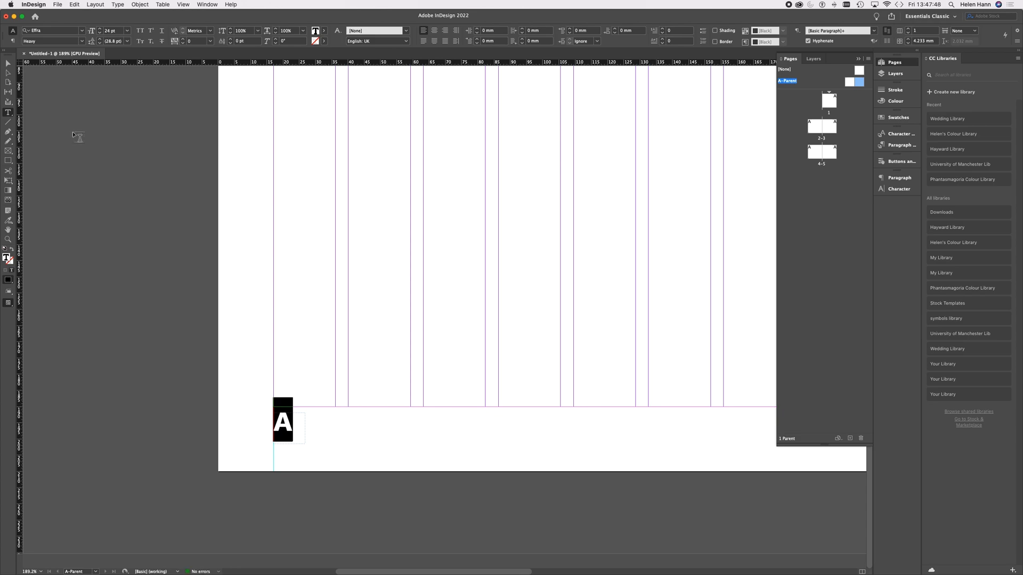
Step: Reduce the black fill of the page number marker to an 80% tint
{"action": "left_click", "coordinate": [323, 33]}
{"action": "left_click", "coordinate": [307, 45]}
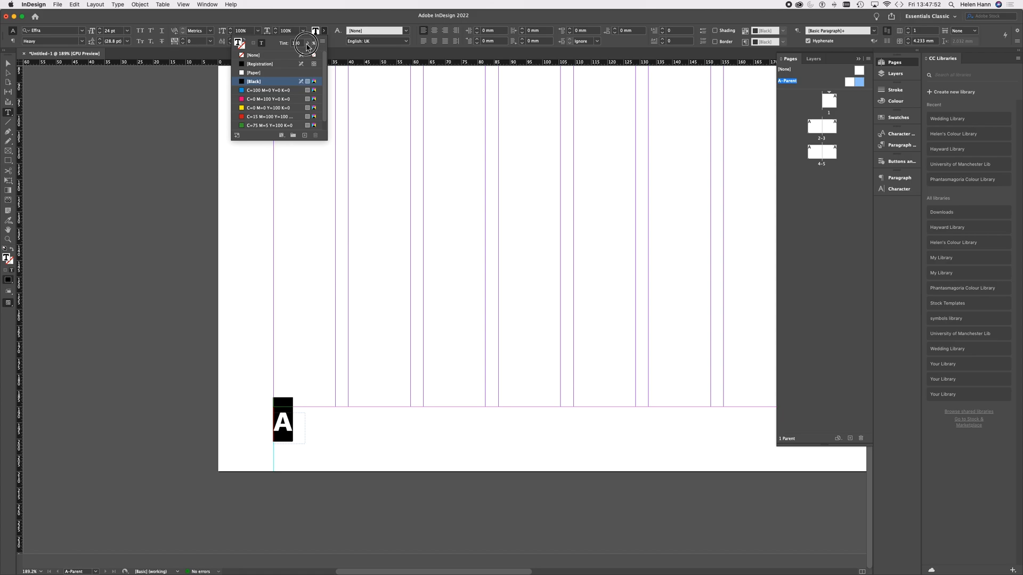
{"action": "left_click_drag", "start_coordinate": [309, 54], "coordinate": [300, 53]}
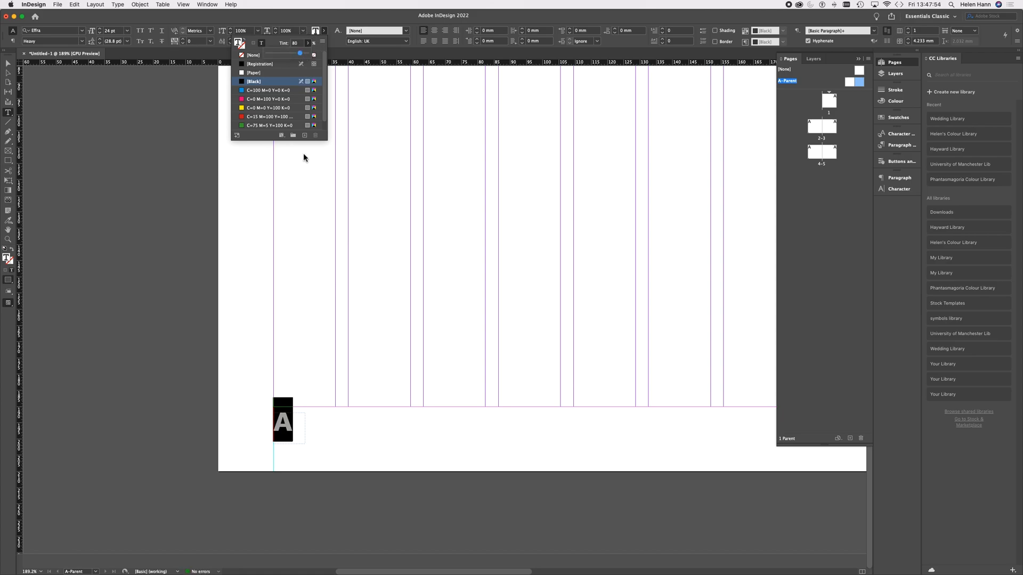
{"action": "left_click", "coordinate": [288, 427]}
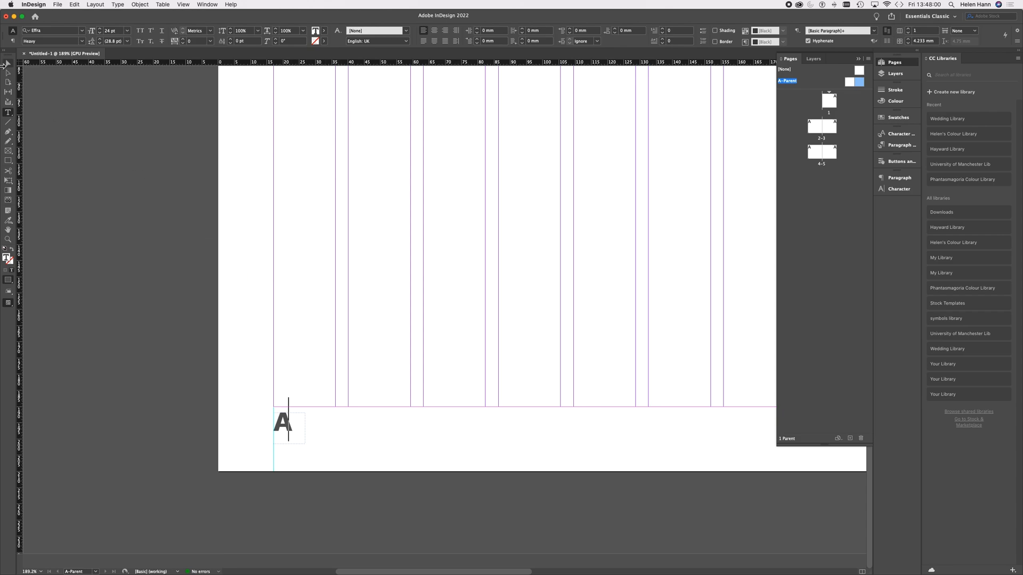
Step: Lower the page number frame within the bottom margin and place a horizontal guide at its top edge on both pages of the spread
{"action": "left_click", "coordinate": [8, 63]}
{"action": "left_click_drag", "start_coordinate": [289, 414], "coordinate": [289, 453]}
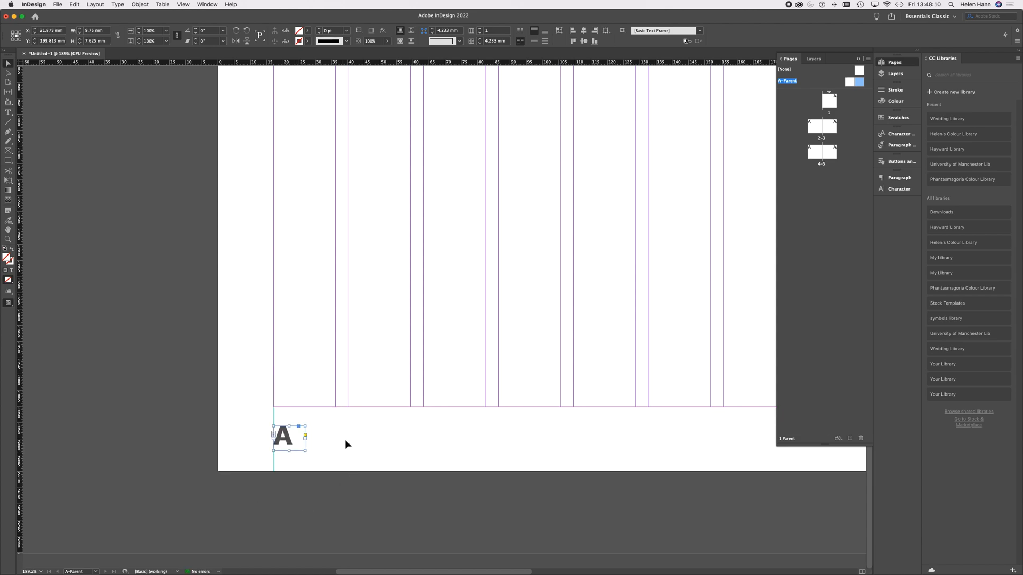
{"action": "left_click_drag", "start_coordinate": [360, 64], "coordinate": [320, 428]}
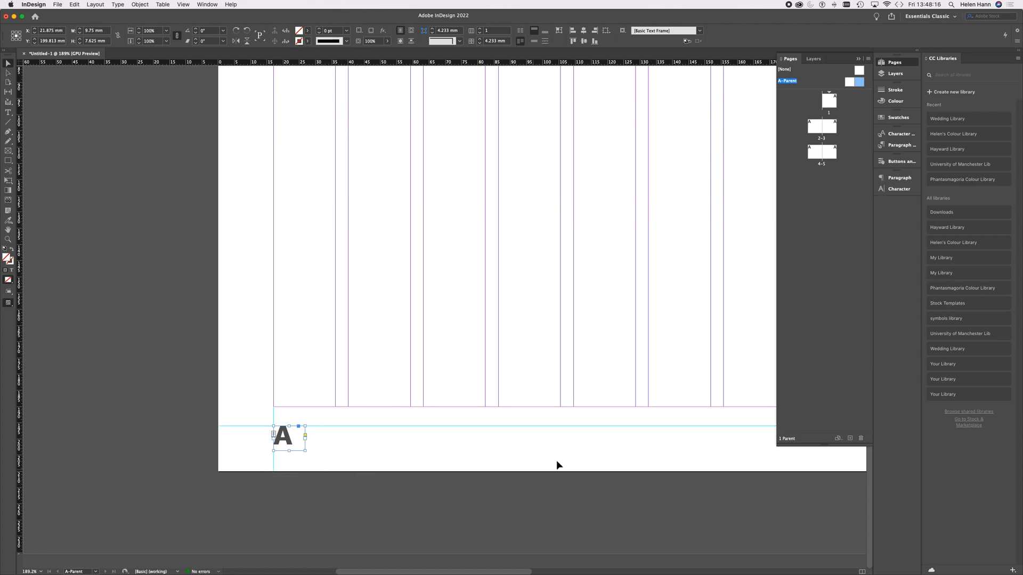
{"action": "scroll", "coordinate": [599, 464], "scroll_direction": "right", "scroll_amount": 2}
{"action": "scroll", "coordinate": [599, 465], "scroll_direction": "right", "scroll_amount": 10}
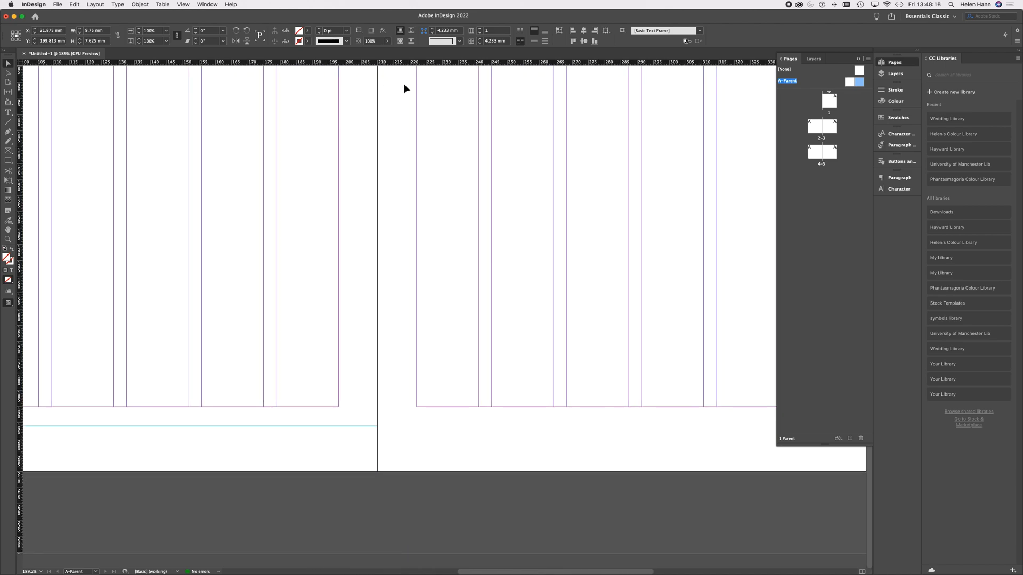
{"action": "left_click_drag", "start_coordinate": [447, 65], "coordinate": [425, 427]}
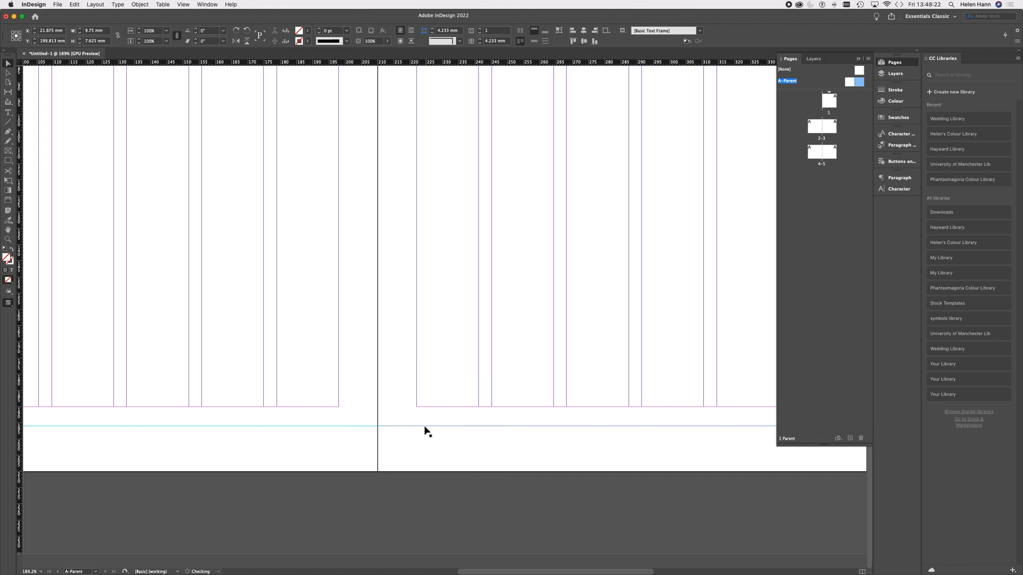
Step: Copy the page number frame to the right page, with its top on the horizontal guide and its outer edge on the margin
{"action": "scroll", "coordinate": [250, 430], "scroll_direction": "left", "scroll_amount": 11}
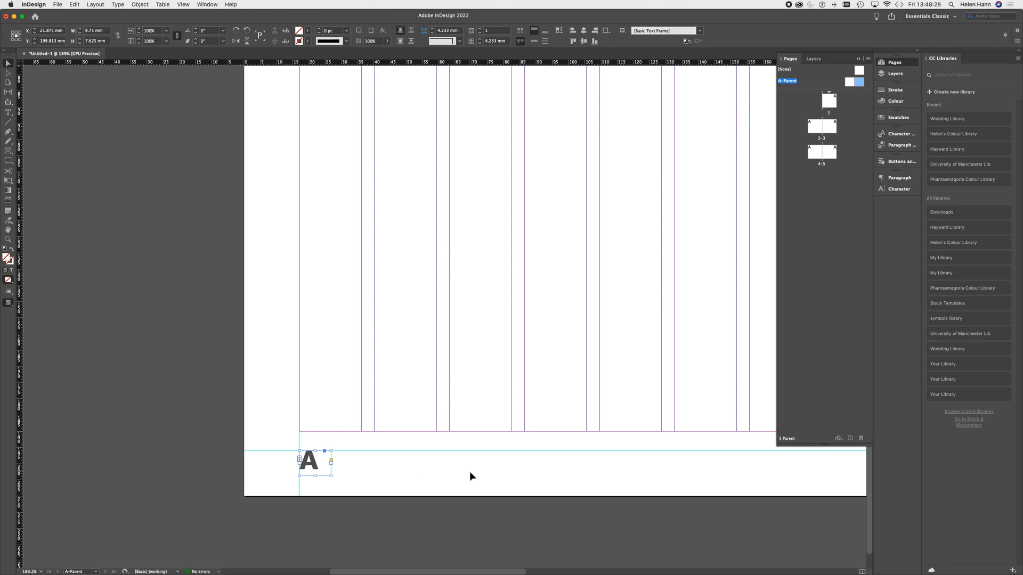
{"action": "scroll", "coordinate": [470, 476], "scroll_direction": "right", "scroll_amount": 10}
{"action": "left_click", "coordinate": [558, 459]}
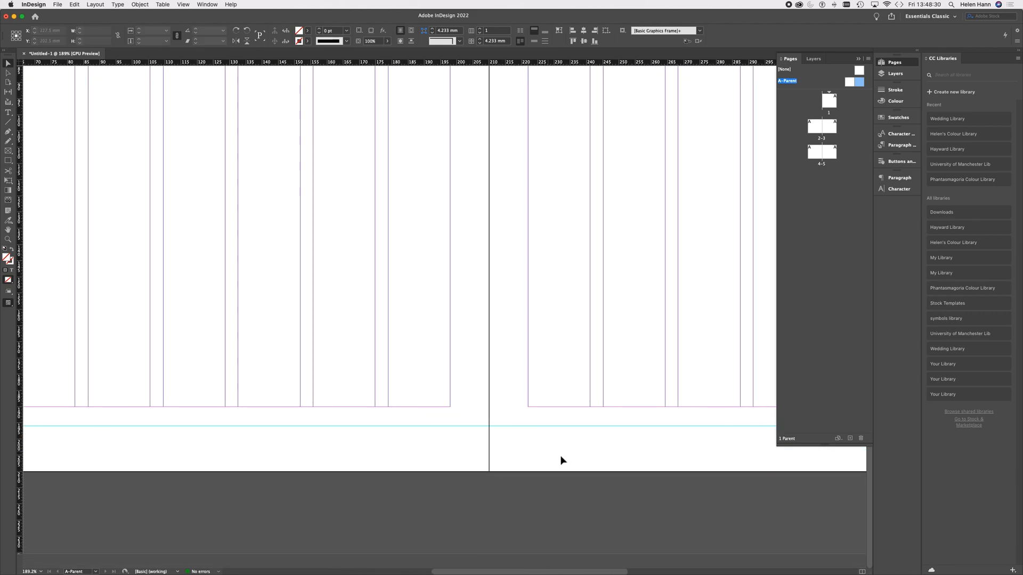
{"action": "scroll", "coordinate": [558, 460], "scroll_direction": "right", "scroll_amount": 15}
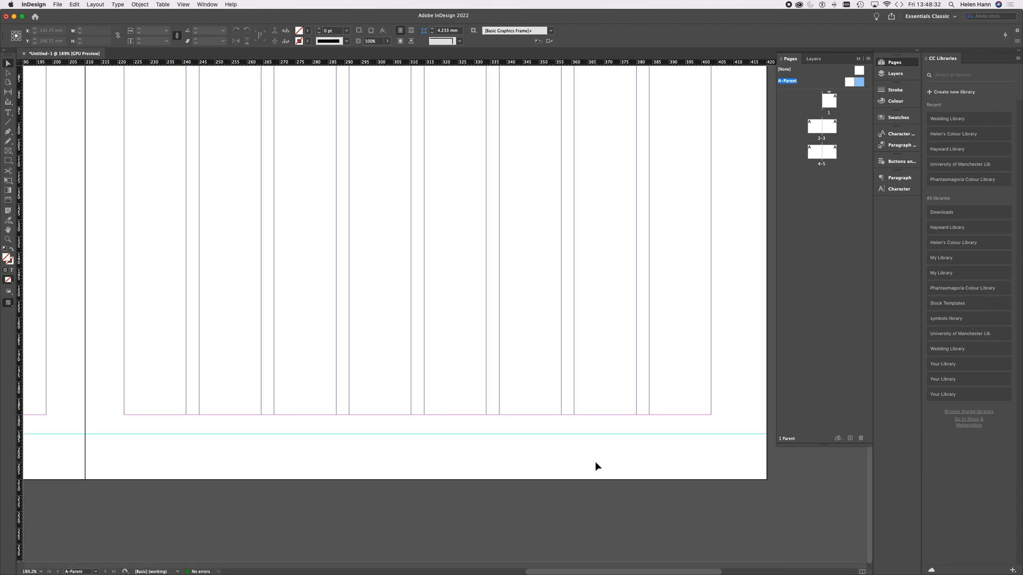
{"action": "scroll", "coordinate": [595, 462], "scroll_direction": "right", "scroll_amount": 5}
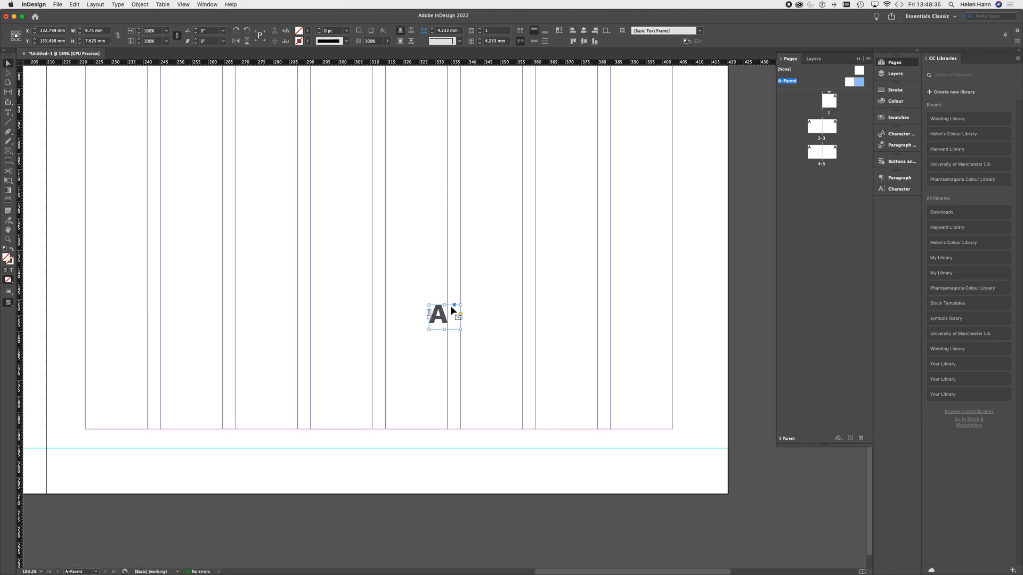
{"action": "left_click_drag", "start_coordinate": [442, 315], "coordinate": [655, 460]}
Step: Align the right page's number to the right within its frame and deselect it
{"action": "left_click", "coordinate": [8, 113]}
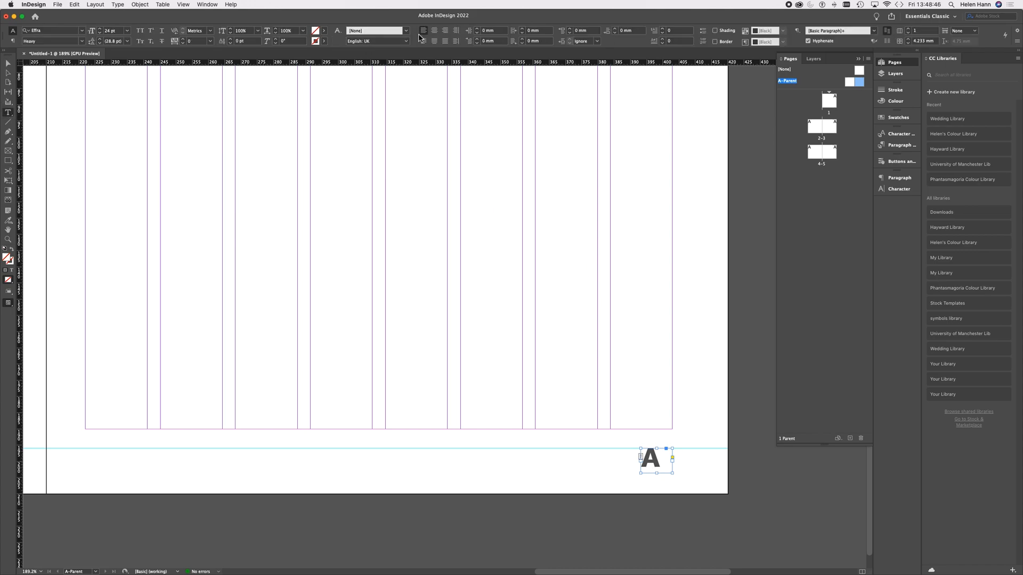
{"action": "left_click", "coordinate": [445, 30]}
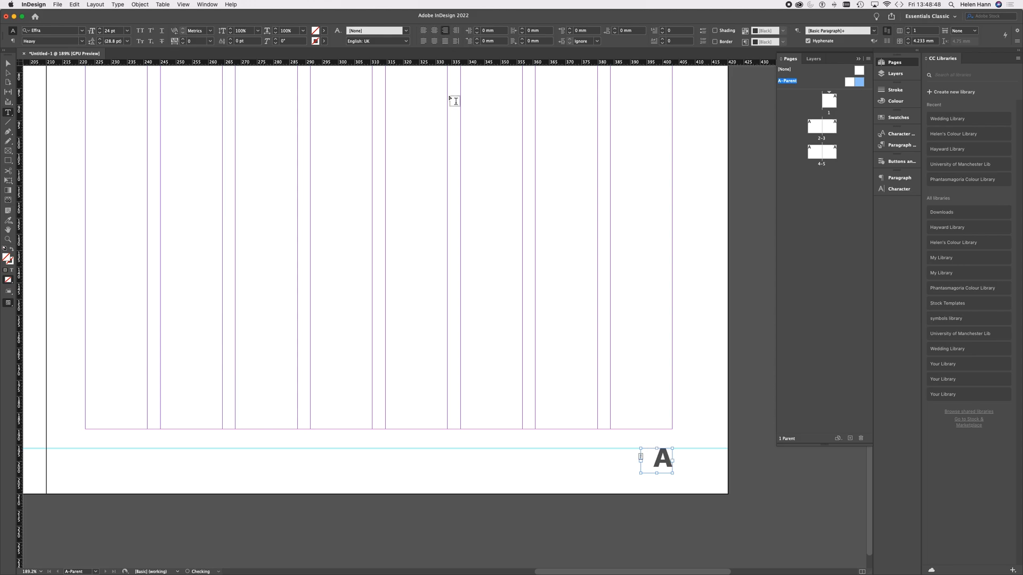
{"action": "scroll", "coordinate": [333, 351], "scroll_direction": "down", "scroll_amount": 5}
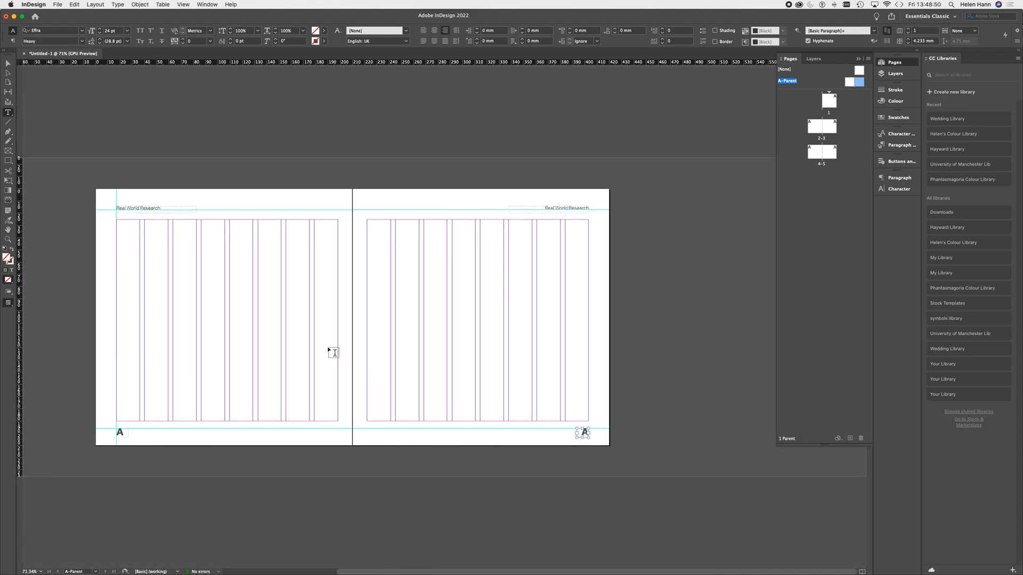
{"action": "scroll", "coordinate": [333, 351], "scroll_direction": "down", "scroll_amount": 1}
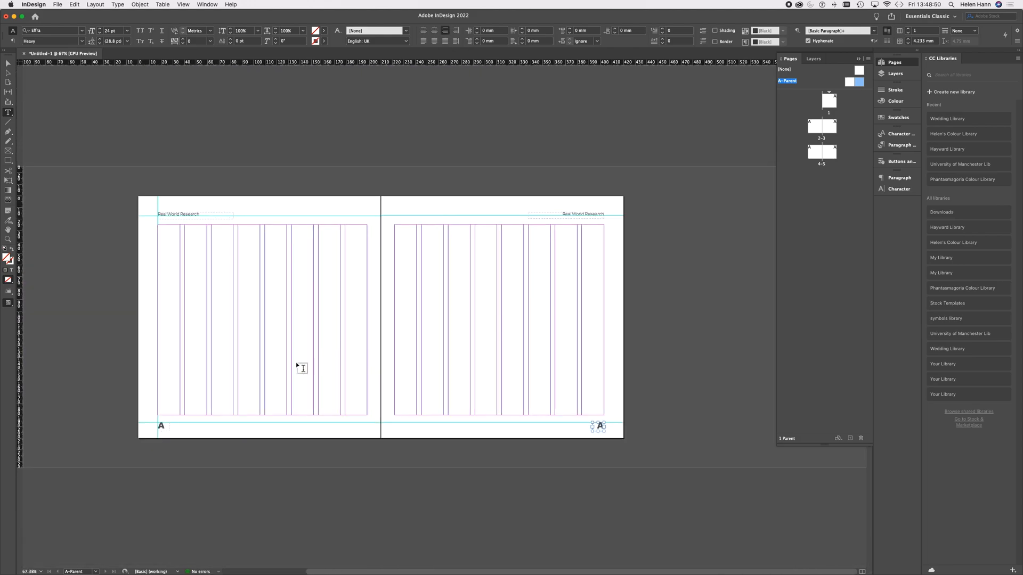
{"action": "left_click", "coordinate": [7, 64]}
{"action": "left_click", "coordinate": [91, 224]}
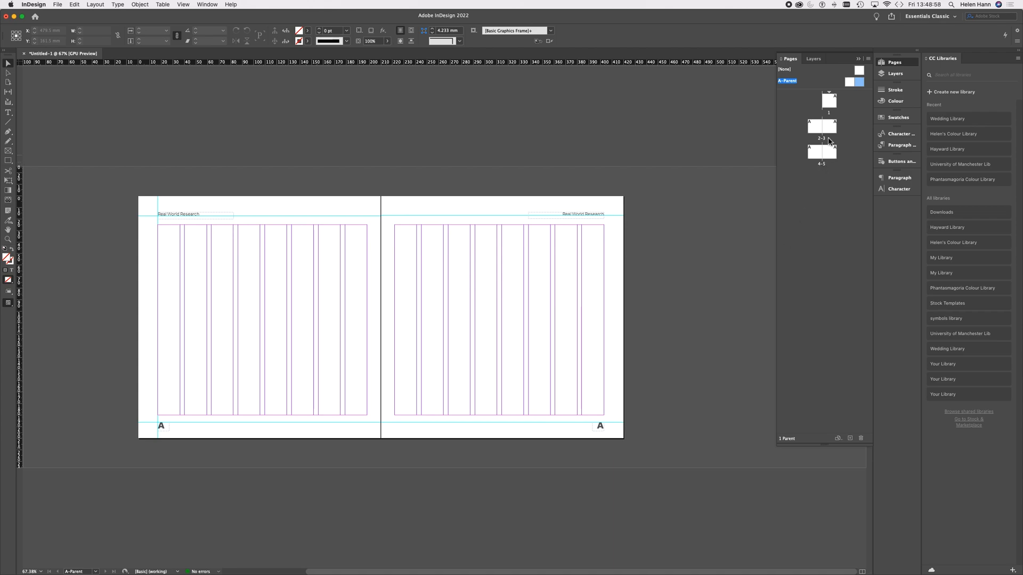
Step: Go to page 1 and examine the headers and automatic page numbers across all five document pages
{"action": "double_click", "coordinate": [832, 105]}
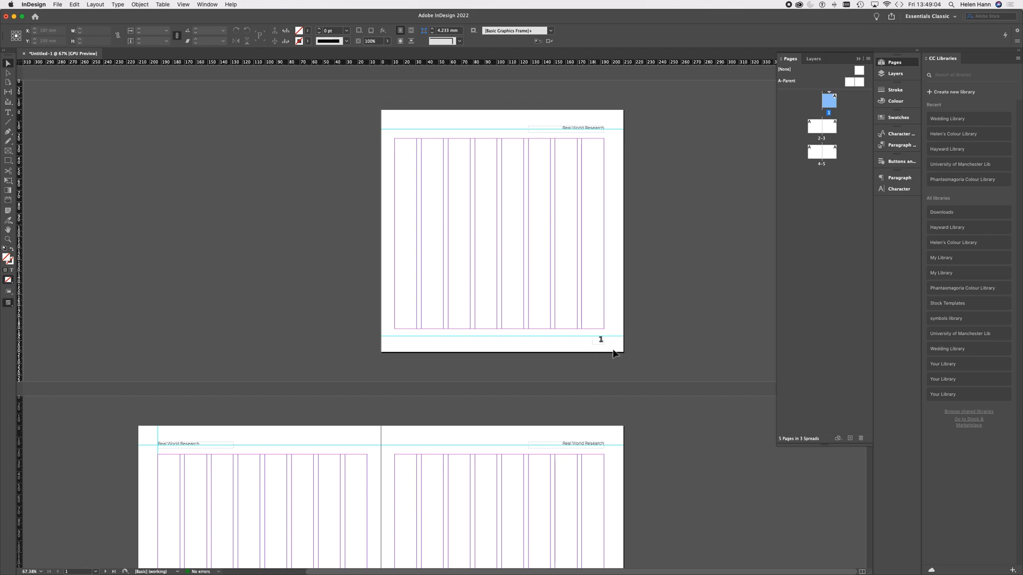
{"action": "scroll", "coordinate": [612, 338], "scroll_direction": "down", "scroll_amount": 5}
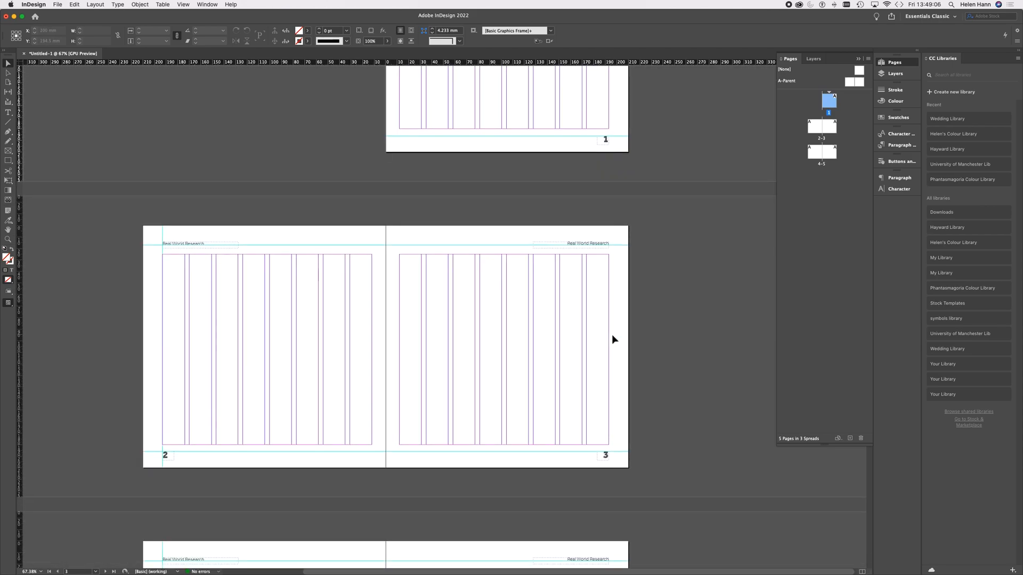
{"action": "scroll", "coordinate": [495, 458], "scroll_direction": "down", "scroll_amount": 6}
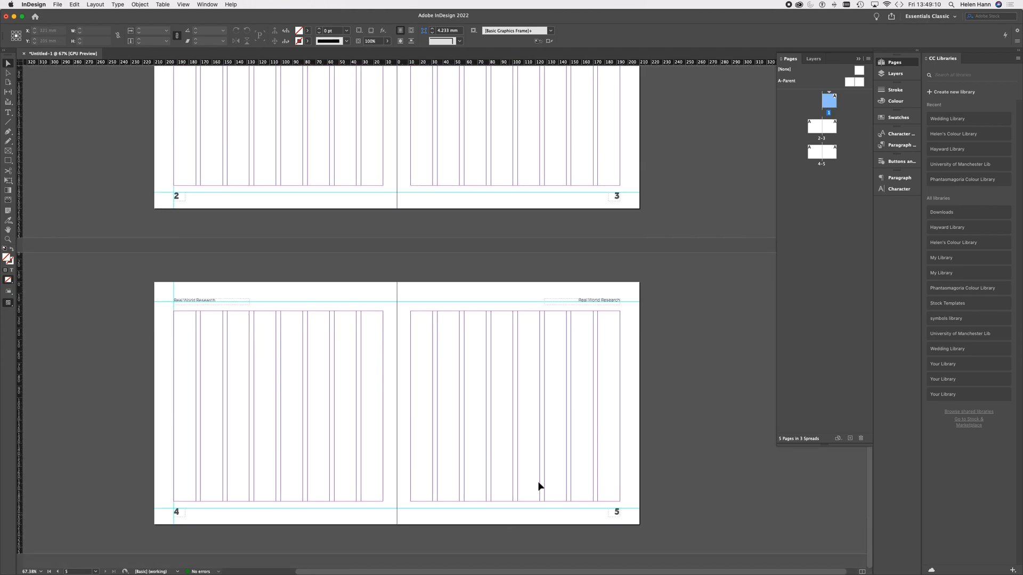
{"action": "scroll", "coordinate": [564, 438], "scroll_direction": "up", "scroll_amount": 1}
{"action": "scroll", "coordinate": [565, 440], "scroll_direction": "up", "scroll_amount": 3}
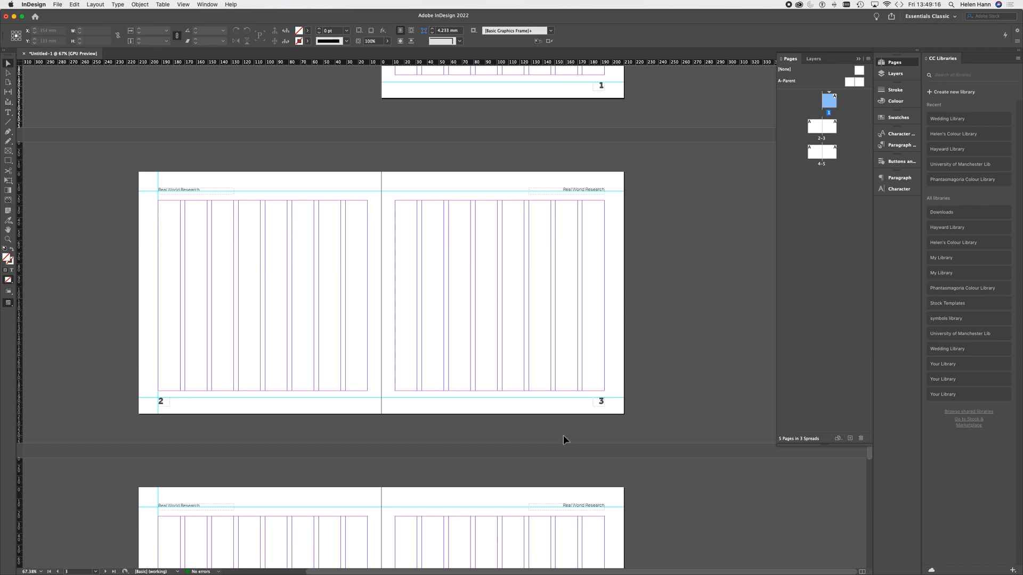
{"action": "scroll", "coordinate": [564, 436], "scroll_direction": "up", "scroll_amount": 2}
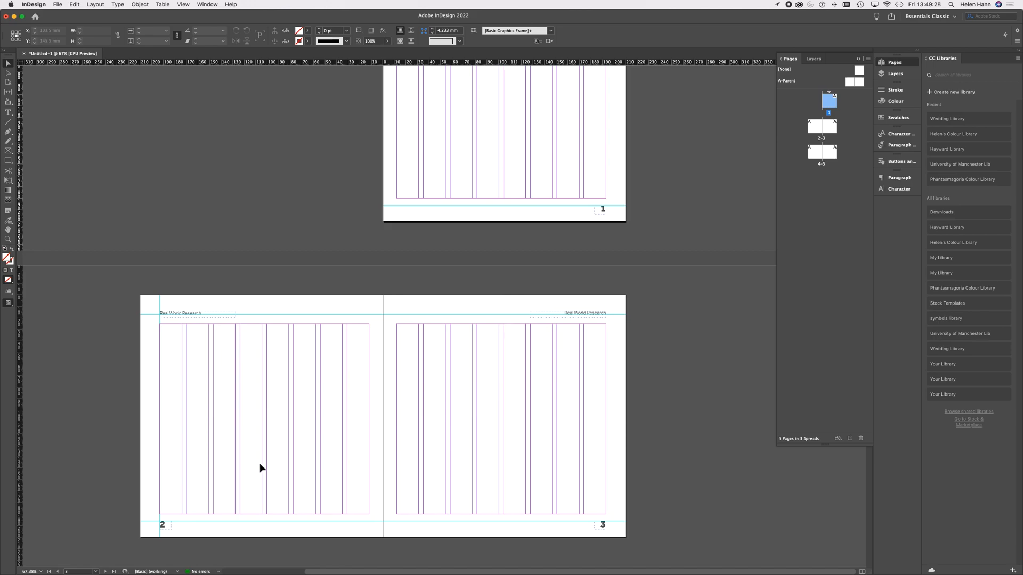
{"action": "scroll", "coordinate": [260, 469], "scroll_direction": "down", "scroll_amount": 3}
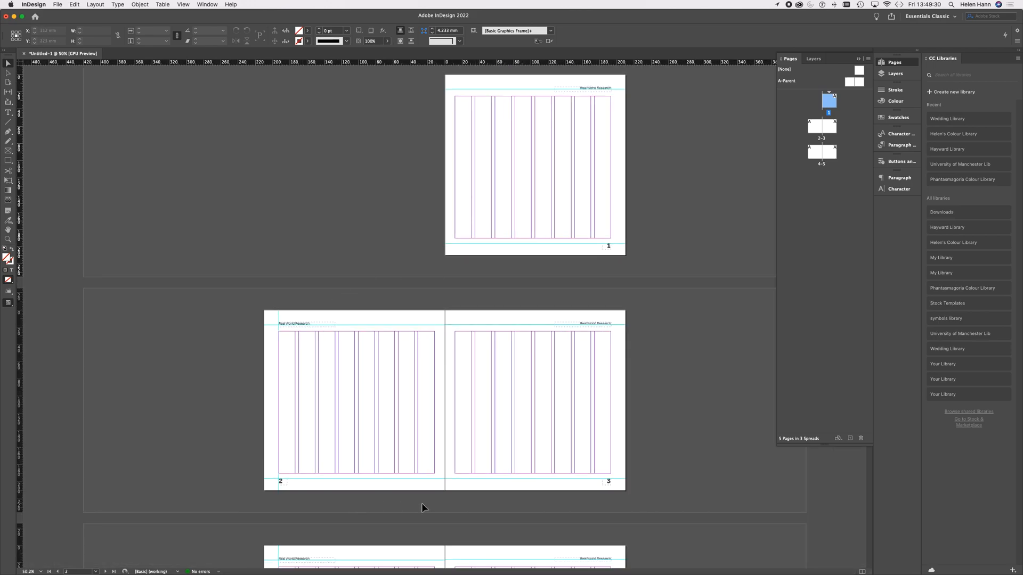
{"action": "scroll", "coordinate": [490, 449], "scroll_direction": "up", "scroll_amount": 1}
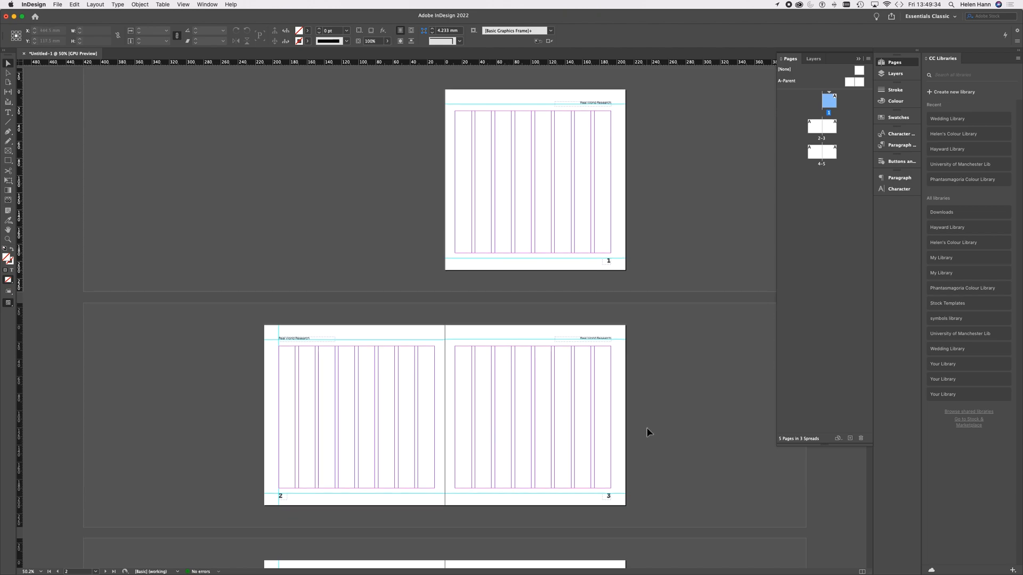
{"action": "scroll", "coordinate": [649, 431], "scroll_direction": "down", "scroll_amount": 4}
{"action": "scroll", "coordinate": [649, 432], "scroll_direction": "down", "scroll_amount": 4}
{"action": "scroll", "coordinate": [649, 431], "scroll_direction": "up", "scroll_amount": 9}
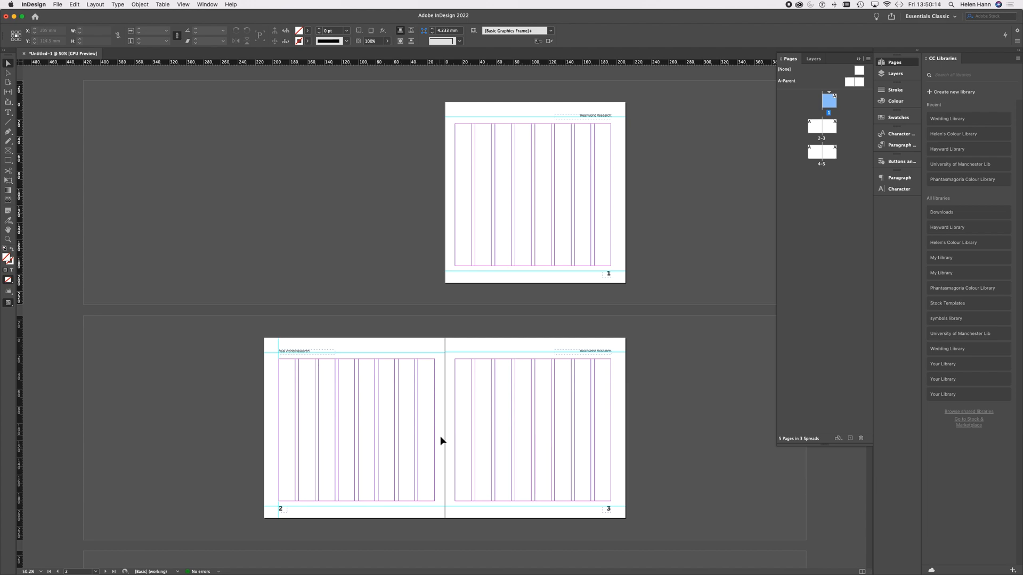
{"action": "scroll", "coordinate": [555, 213], "scroll_direction": "up", "scroll_amount": 5}
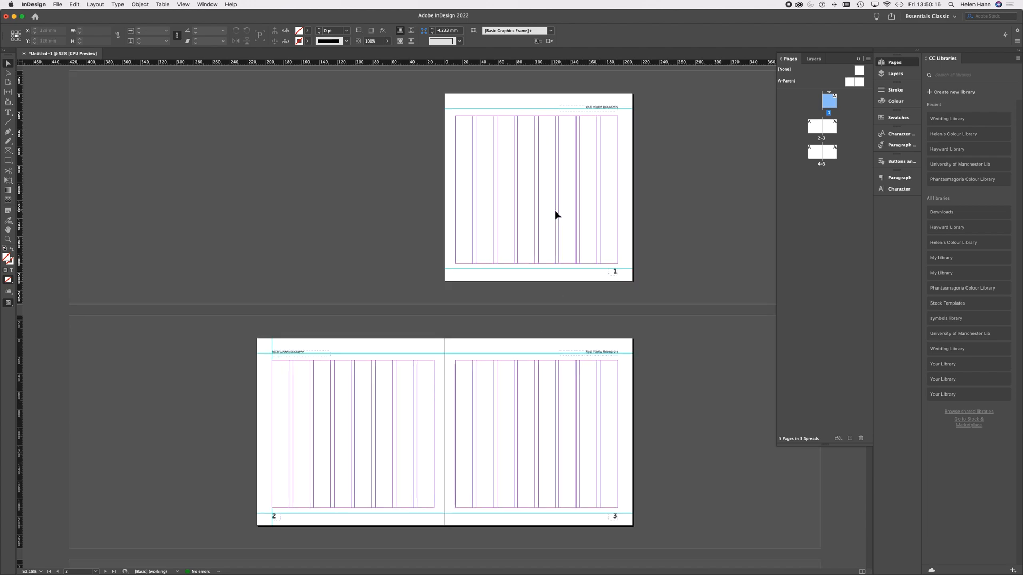
{"action": "scroll", "coordinate": [554, 213], "scroll_direction": "up", "scroll_amount": 5}
{"action": "scroll", "coordinate": [554, 213], "scroll_direction": "right", "scroll_amount": 4}
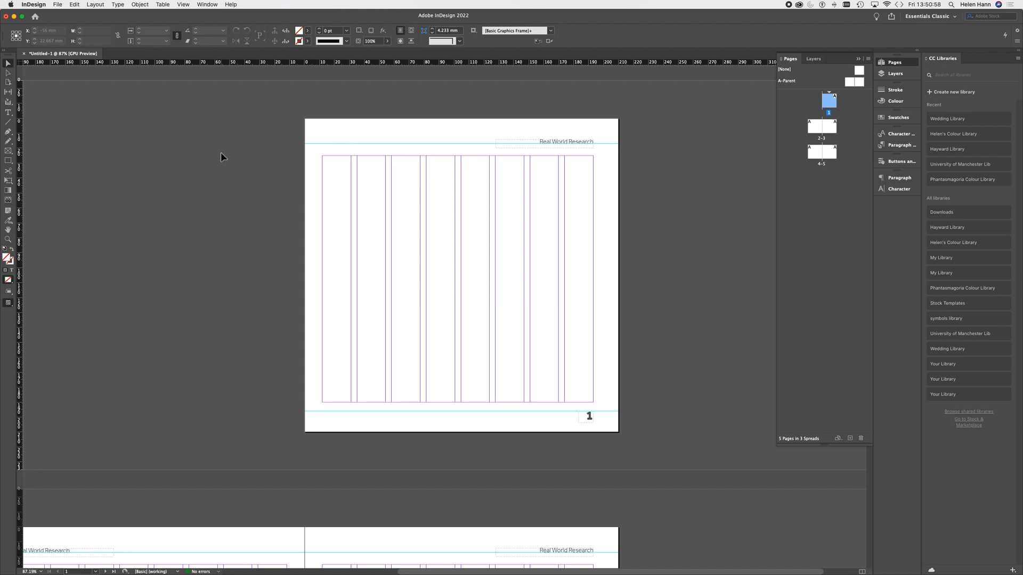
Step: Load Pripyat Text.docx for placing from the InDesign styles folder in UoM Skills Workshops
{"action": "left_click", "coordinate": [57, 4]}
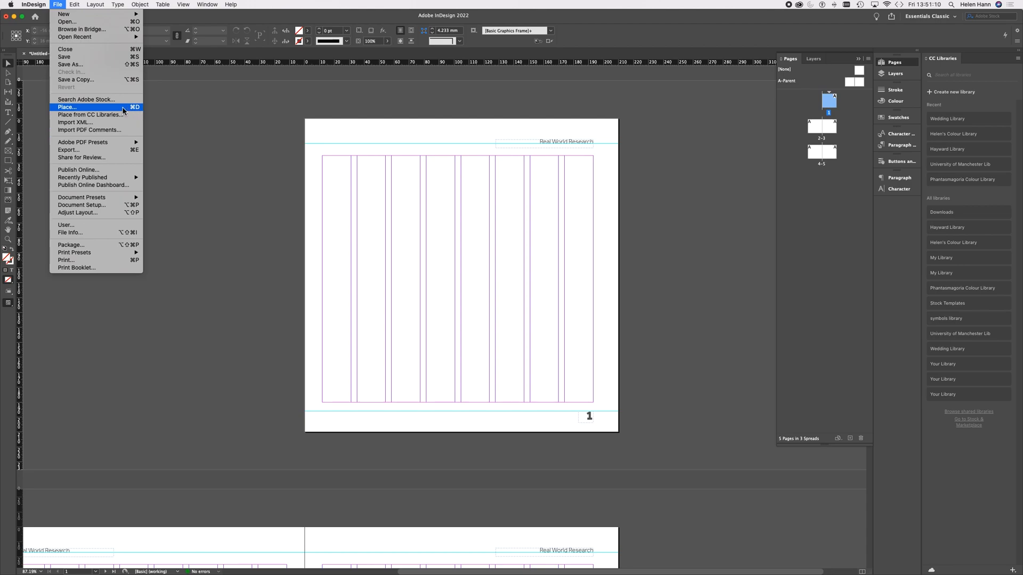
{"action": "left_click", "coordinate": [93, 108]}
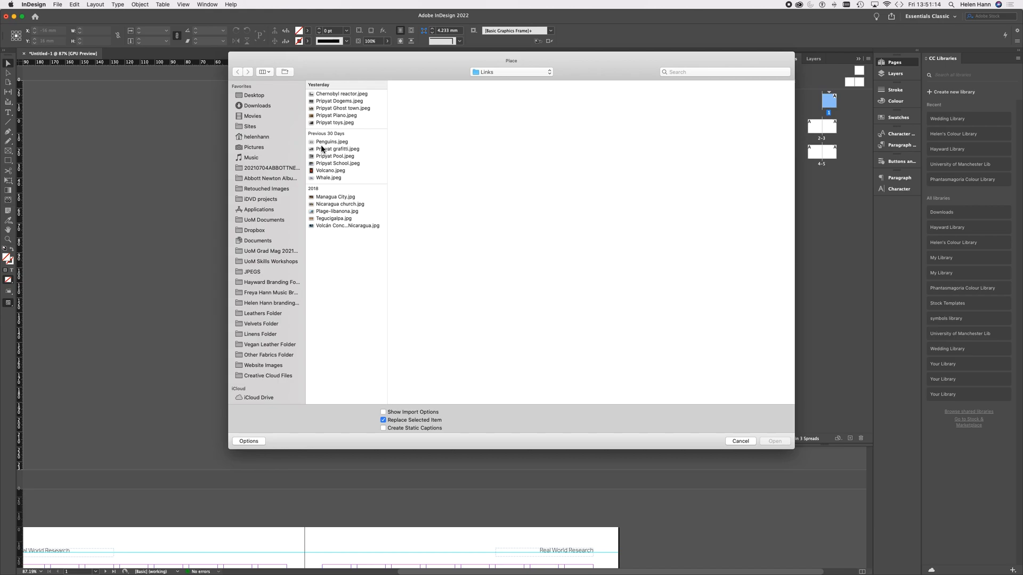
{"action": "left_click", "coordinate": [512, 72]}
{"action": "left_click", "coordinate": [515, 75]}
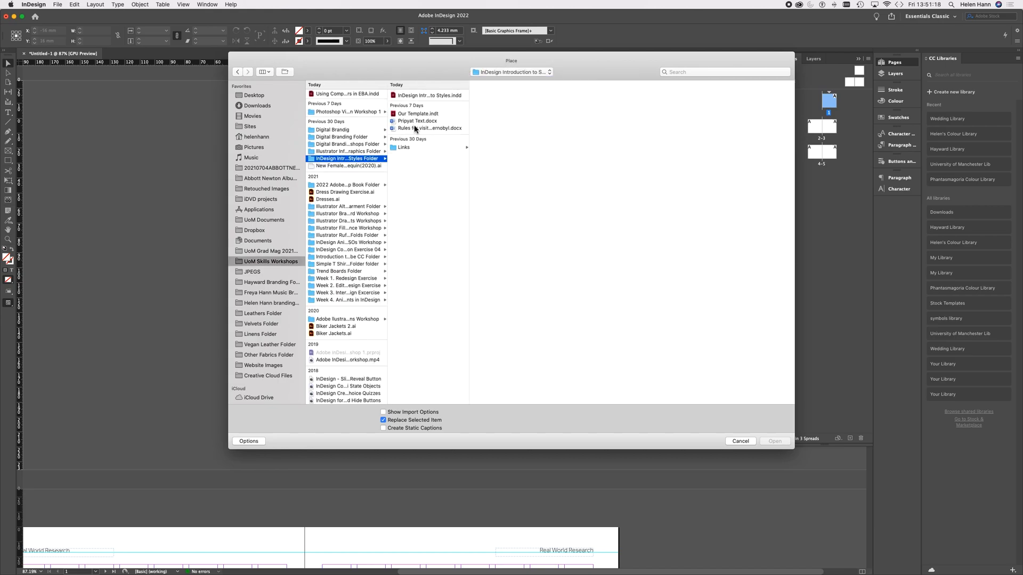
{"action": "left_click", "coordinate": [420, 119]}
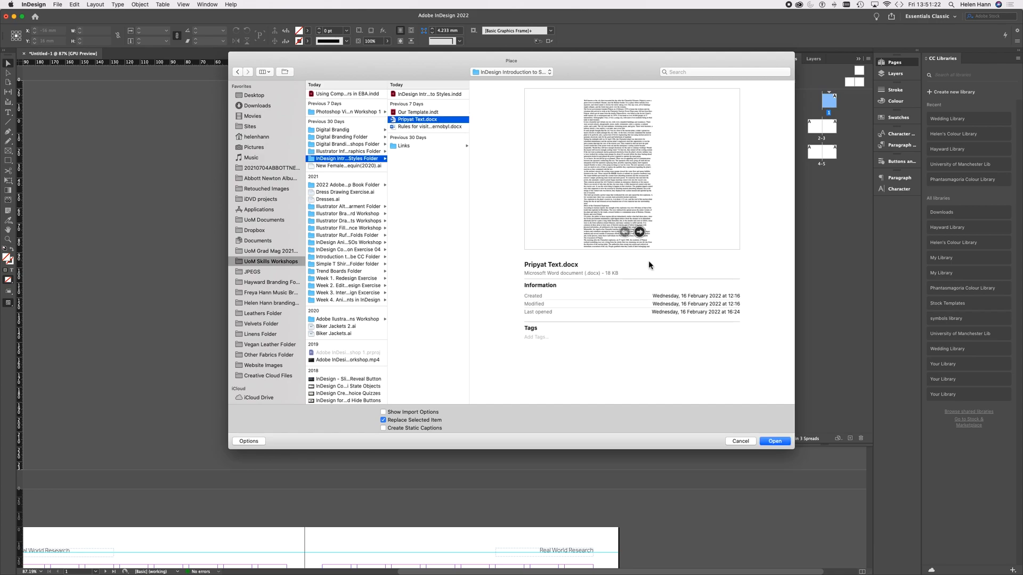
{"action": "left_click", "coordinate": [774, 442]}
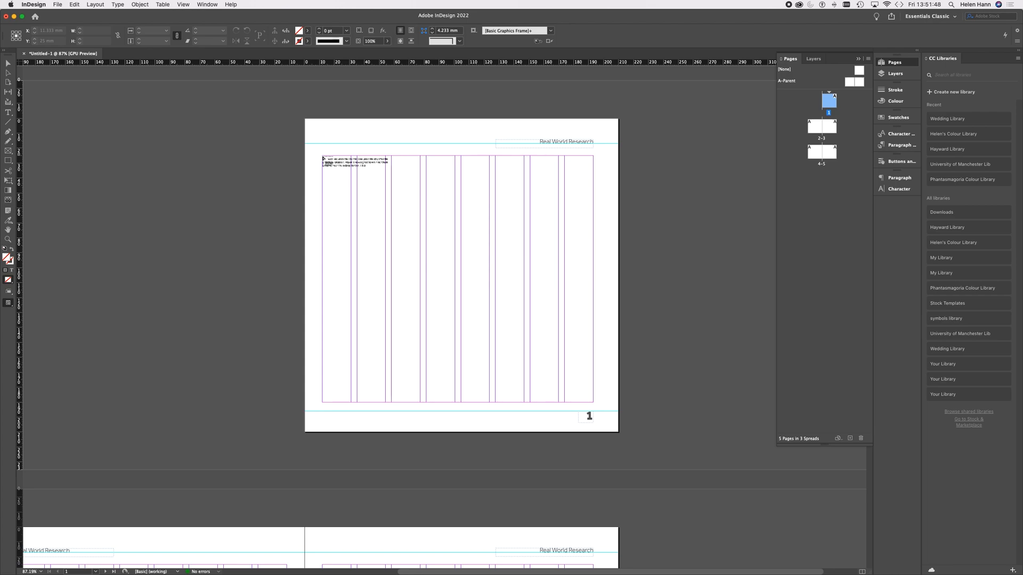
Step: Place the loaded text on page 1 in a 181 by 165 mm frame filling all eight columns between the margins
{"action": "left_click", "coordinate": [324, 159]}
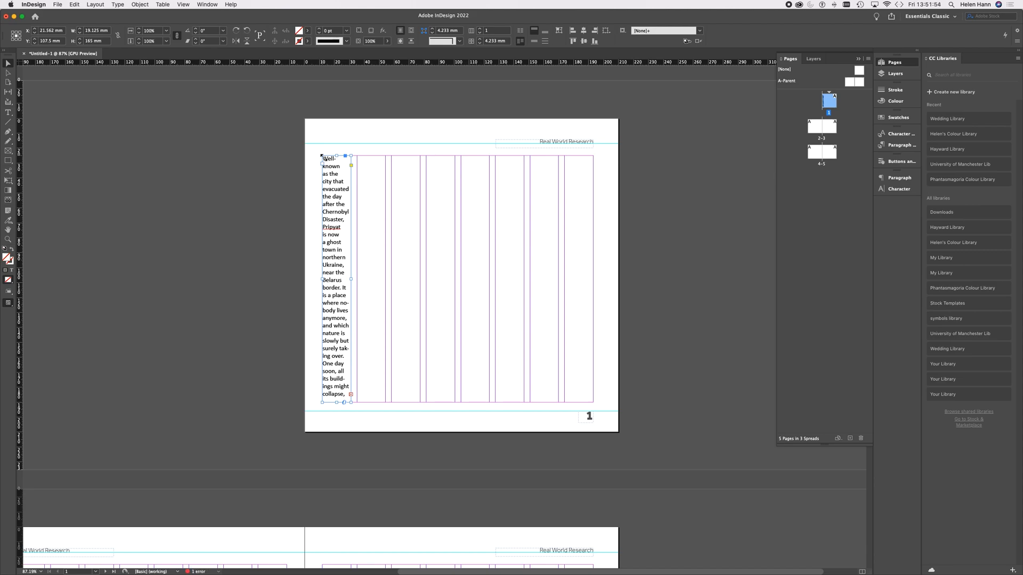
{"action": "left_click_drag", "start_coordinate": [323, 158], "coordinate": [594, 405]}
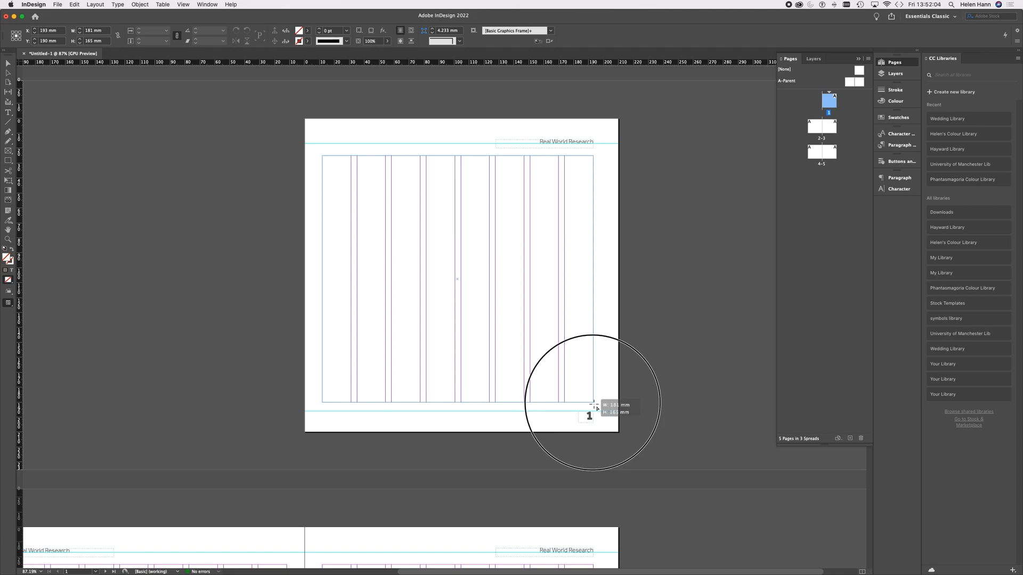
{"action": "left_click_drag", "start_coordinate": [595, 406], "coordinate": [595, 406]}
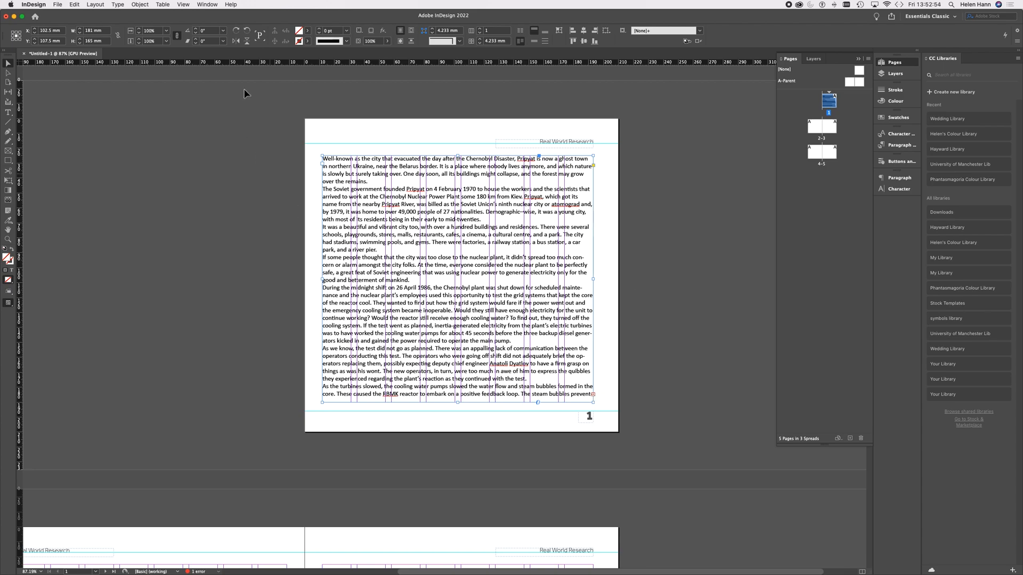
Step: Select the Essentials Classic workspace
{"action": "left_click", "coordinate": [207, 4]}
{"action": "mouse_move", "coordinate": [212, 22]}
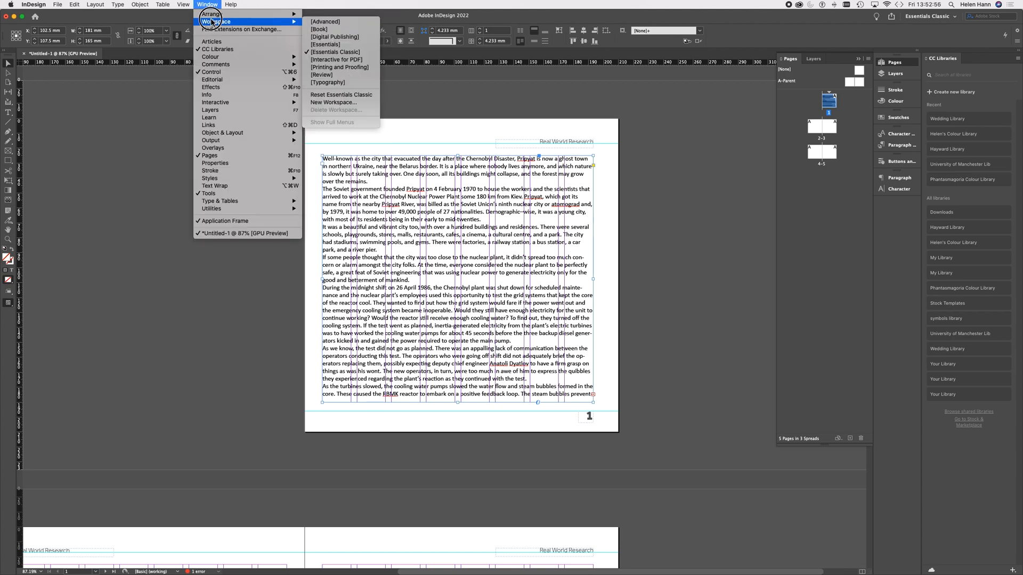
{"action": "left_click", "coordinate": [326, 52]}
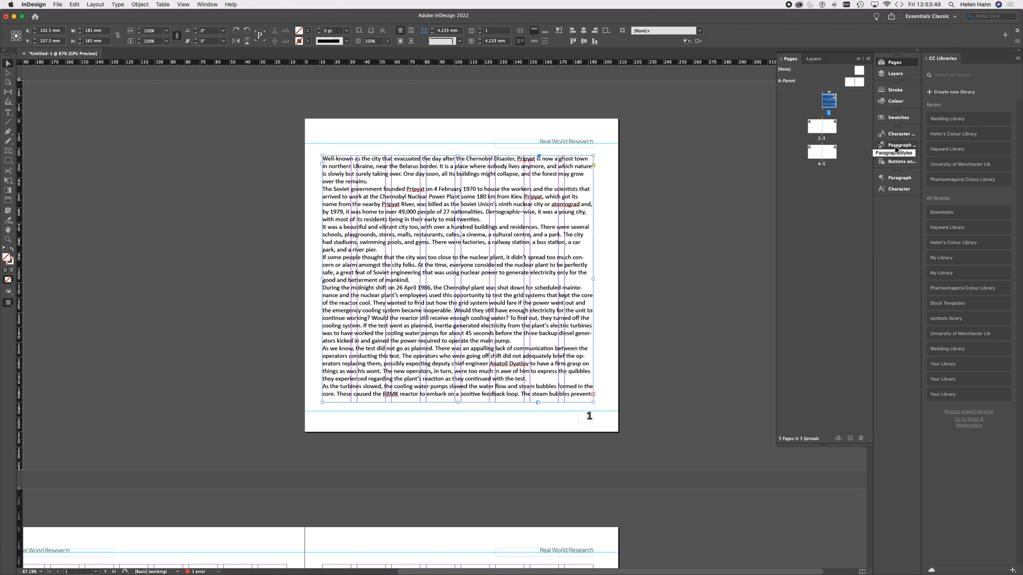
Step: Insert the headline "A Nuclear Ghost Town 36 Years later..." on its own line above the article text on page 1
{"action": "left_click", "coordinate": [7, 112]}
{"action": "left_click", "coordinate": [356, 174]}
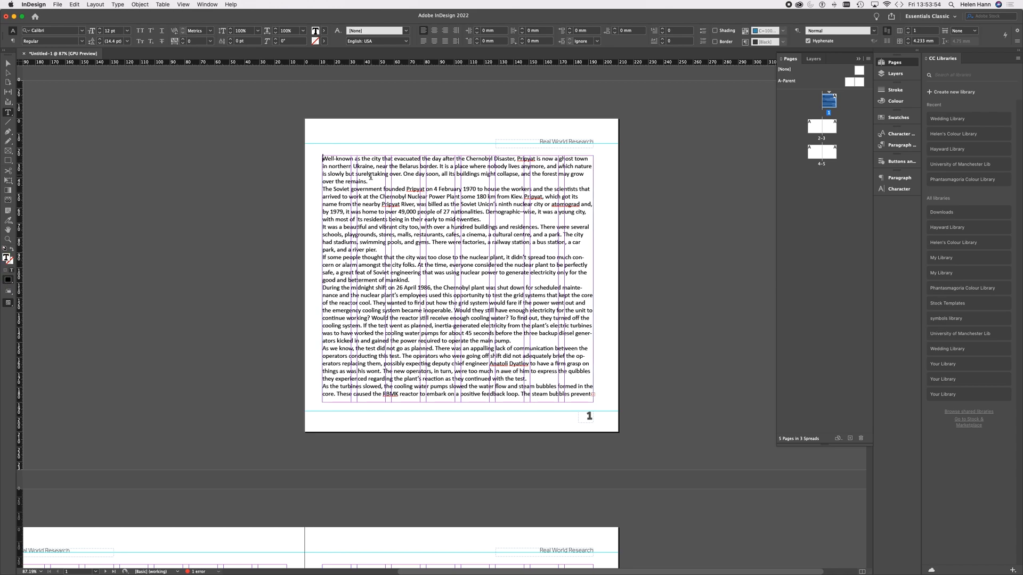
{"action": "key", "text": "Return"}
{"action": "left_click", "coordinate": [337, 162]}
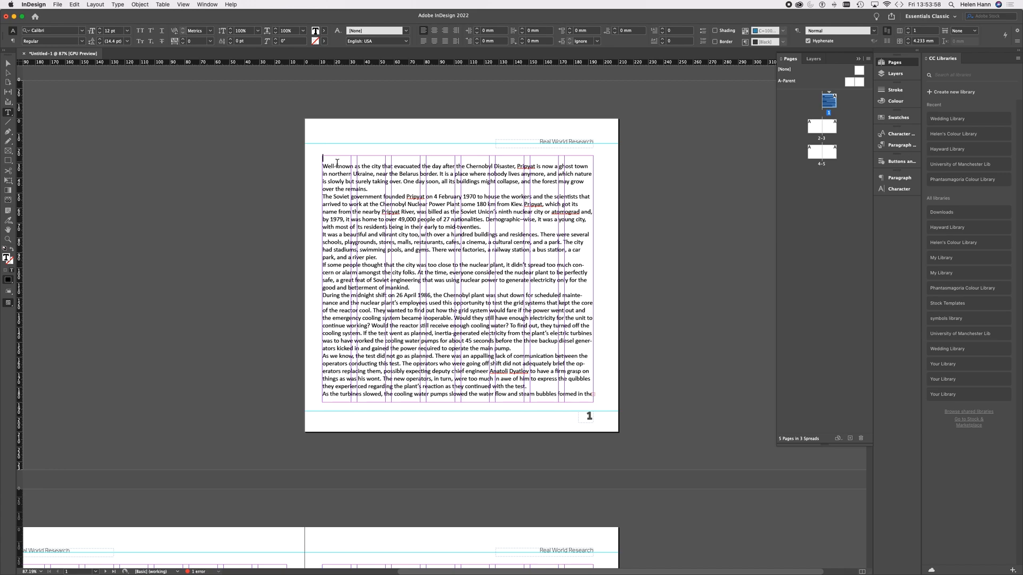
{"action": "type", "text": "A Nuclear Ghost Town 36 Year"}
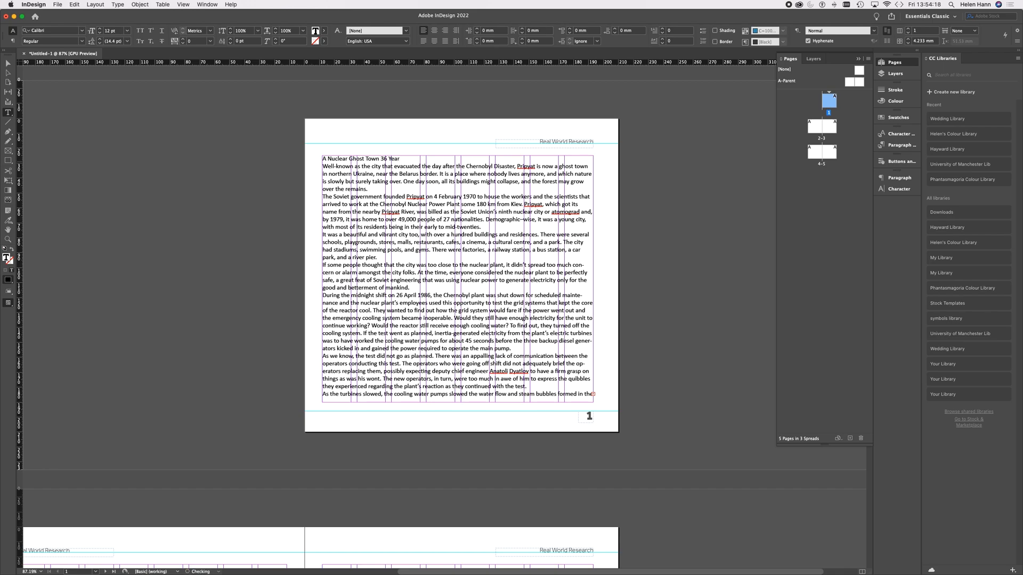
{"action": "type", "text": "s later..."}
Step: Enlarge the headline text to 66 pt and deselect it
{"action": "left_click_drag", "start_coordinate": [421, 160], "coordinate": [315, 166]}
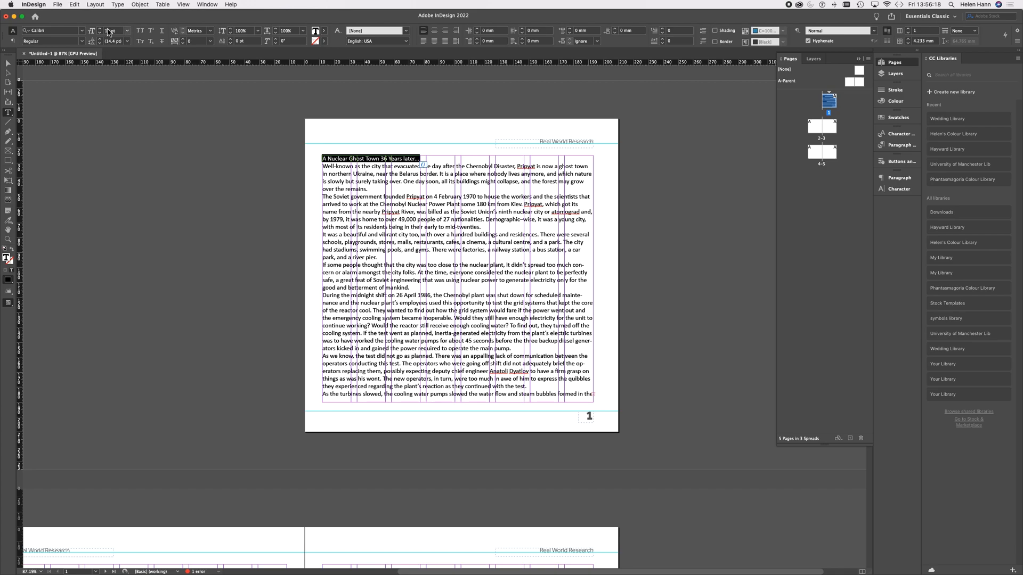
{"action": "left_click", "coordinate": [117, 32]}
{"action": "key", "text": "Escape"}
{"action": "key", "text": "Up"}
{"action": "key", "text": "Up"}
{"action": "key", "text": "Up"}
{"action": "key", "text": "Up"}
{"action": "key", "text": "Up"}
{"action": "key", "text": "Up"}
{"action": "key", "text": "Up"}
{"action": "key", "text": "Up"}
{"action": "key", "text": "Up"}
{"action": "key", "text": "Up"}
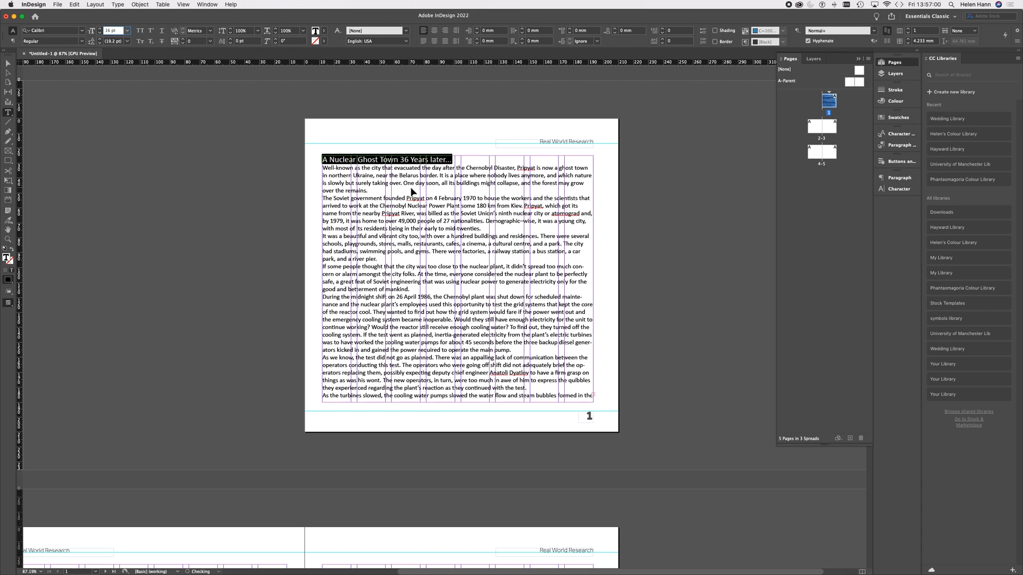
{"action": "key", "text": "Up"}
{"action": "key", "text": "Up"}
{"action": "key", "text": "Up"}
{"action": "key", "text": "Up"}
{"action": "key", "text": "Up"}
{"action": "key", "text": "Up"}
{"action": "key", "text": "Up"}
{"action": "key", "text": "Up"}
{"action": "key", "text": "Up"}
{"action": "key", "text": "Up"}
{"action": "key", "text": "Up"}
{"action": "key", "text": "Up"}
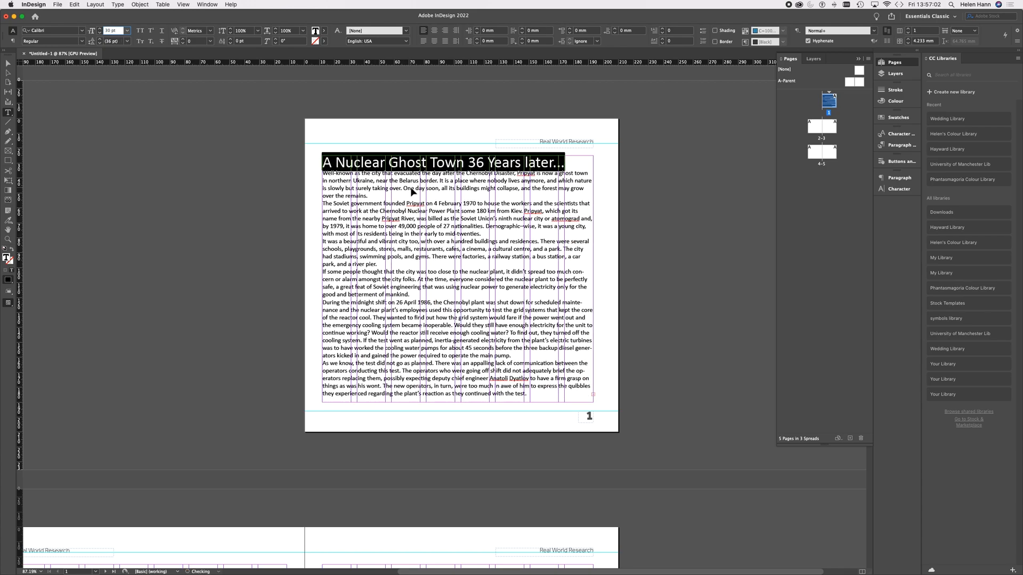
{"action": "key", "text": "Up"}
{"action": "key", "text": "Up"}
{"action": "key", "text": "Up"}
{"action": "key", "text": "Up"}
{"action": "key", "text": "Up"}
{"action": "key", "text": "Up"}
{"action": "key", "text": "Up"}
{"action": "key", "text": "Up"}
{"action": "key", "text": "Up"}
{"action": "key", "text": "Up"}
{"action": "key", "text": "Up"}
{"action": "key", "text": "Up"}
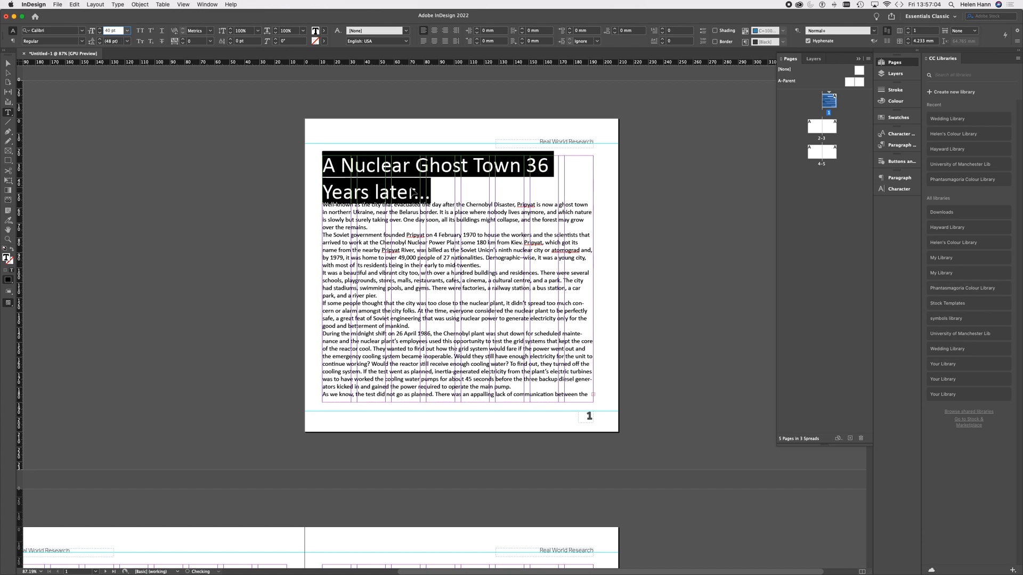
{"action": "key", "text": "Up"}
{"action": "key", "text": "Up"}
{"action": "key", "text": "Up"}
{"action": "key", "text": "Up"}
{"action": "key", "text": "Up"}
{"action": "key", "text": "Up"}
{"action": "key", "text": "Up"}
{"action": "key", "text": "Up"}
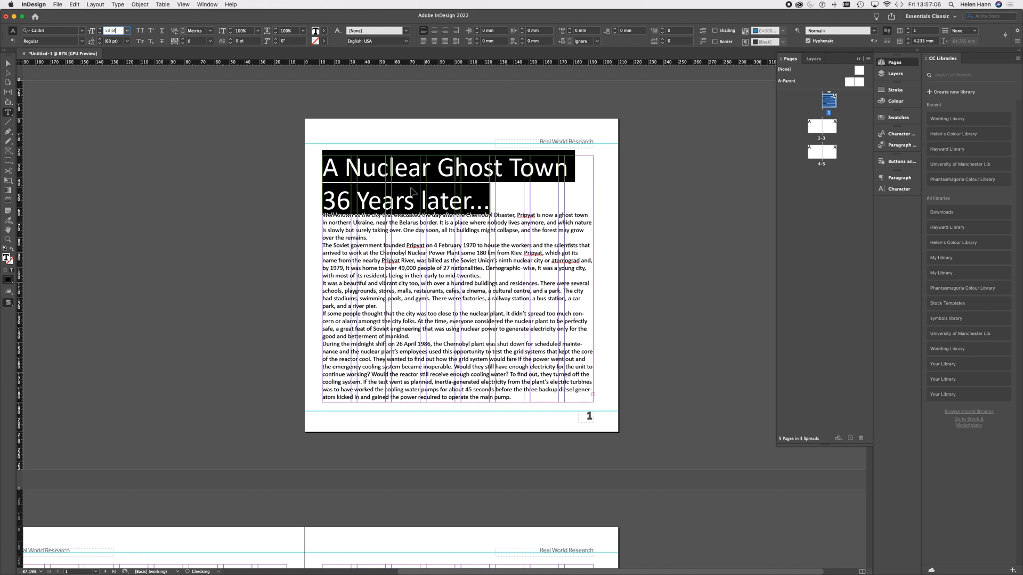
{"action": "key", "text": "Up"}
{"action": "key", "text": "Up"}
{"action": "key", "text": "Up"}
{"action": "key", "text": "Up"}
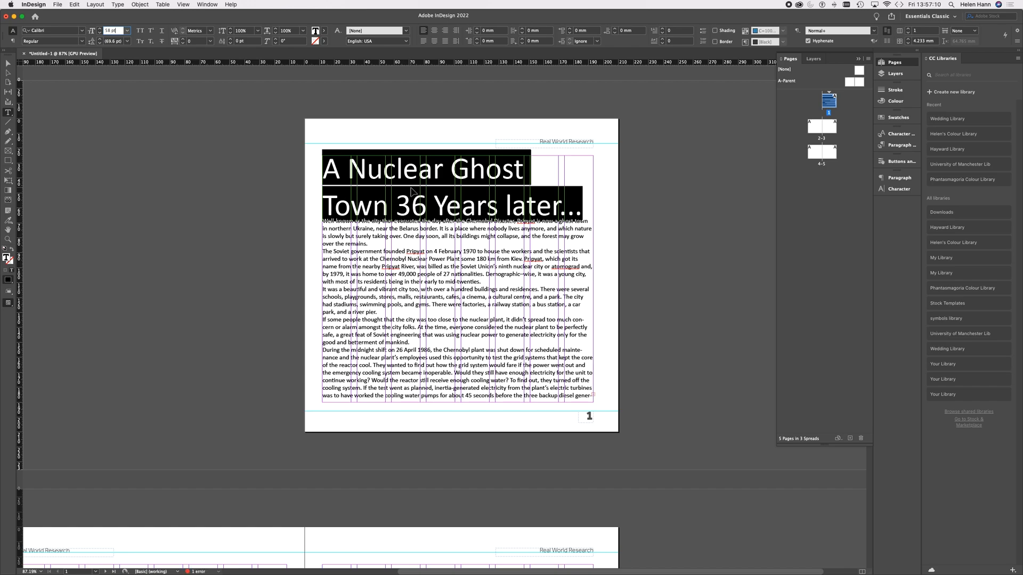
{"action": "key", "text": "Up"}
{"action": "key", "text": "Up"}
{"action": "key", "text": "Up"}
{"action": "key", "text": "Up"}
{"action": "key", "text": "Up"}
{"action": "key", "text": "Up"}
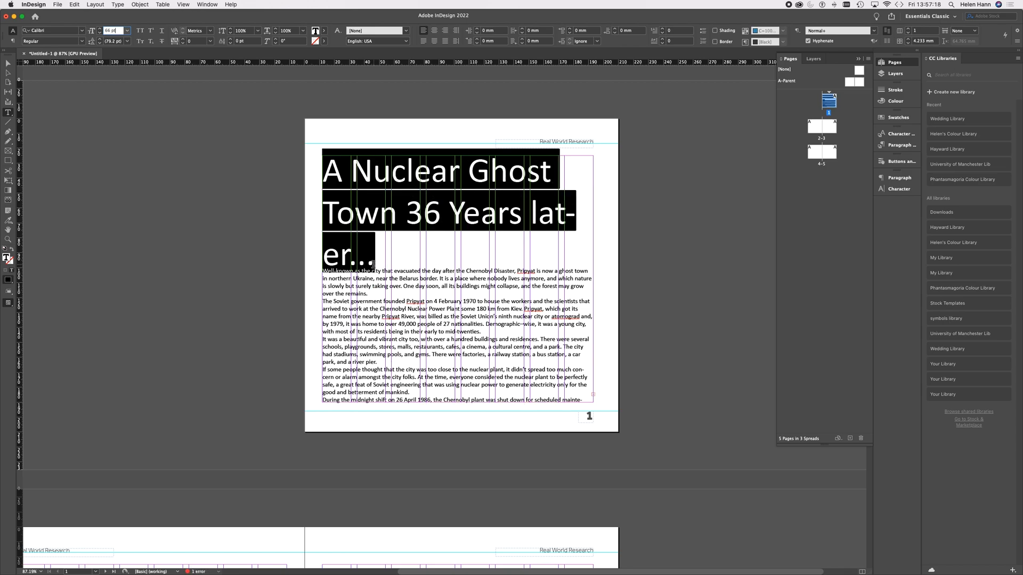
{"action": "left_click", "coordinate": [388, 247]}
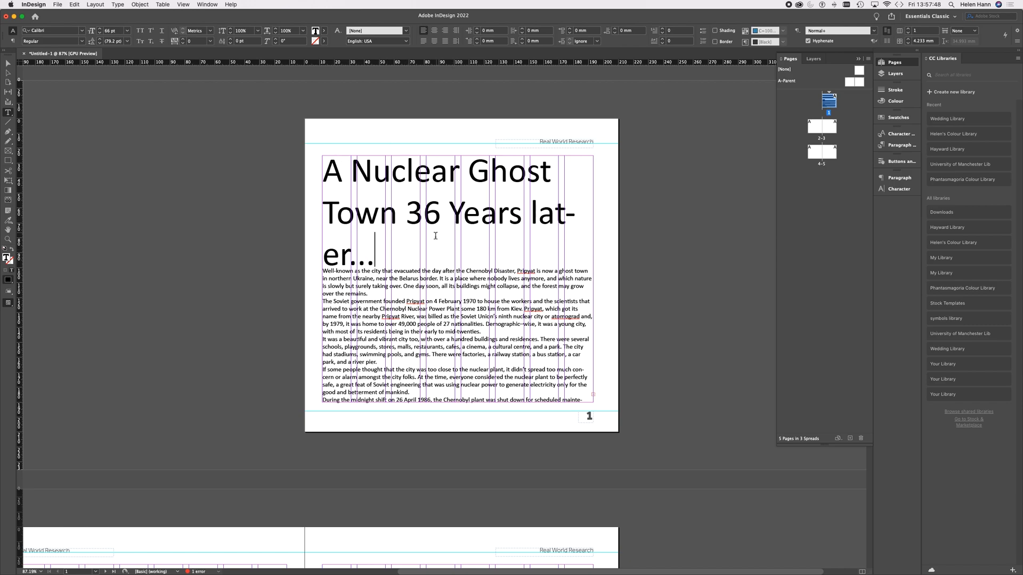
Step: Tighten the headline's leading to 61 pt
{"action": "left_click", "coordinate": [378, 263]}
{"action": "left_click_drag", "start_coordinate": [377, 262], "coordinate": [304, 176]}
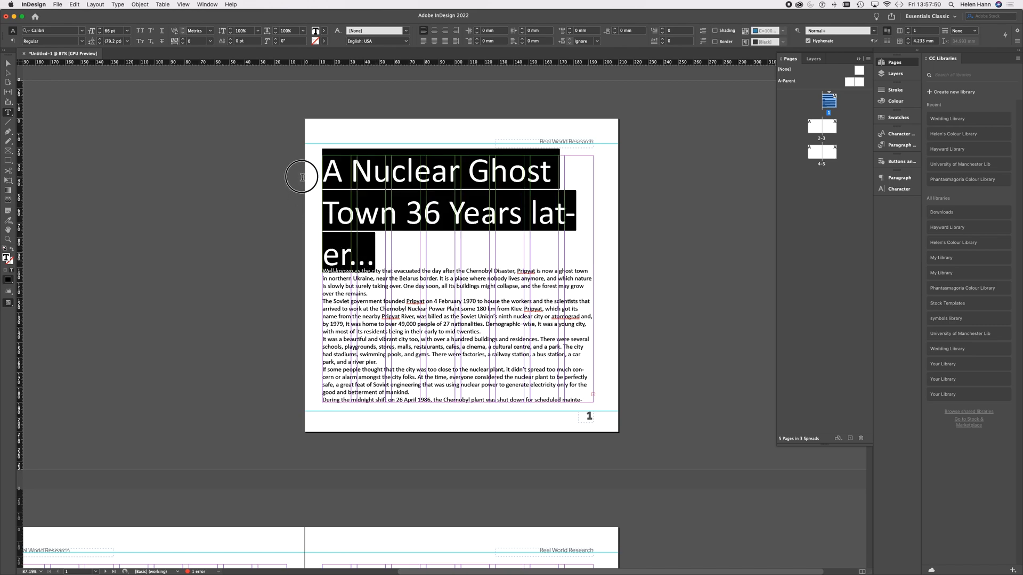
{"action": "left_click", "coordinate": [100, 43]}
{"action": "left_click", "coordinate": [100, 44]}
{"action": "left_click", "coordinate": [99, 43]}
{"action": "left_click", "coordinate": [100, 43]}
{"action": "left_click", "coordinate": [99, 43]}
{"action": "left_click", "coordinate": [100, 43]}
{"action": "left_click", "coordinate": [100, 44]}
{"action": "left_click", "coordinate": [100, 43]}
{"action": "left_click", "coordinate": [99, 43]}
{"action": "left_click", "coordinate": [100, 43]}
{"action": "left_click", "coordinate": [100, 44]}
{"action": "left_click", "coordinate": [100, 43]}
{"action": "left_click", "coordinate": [100, 43]}
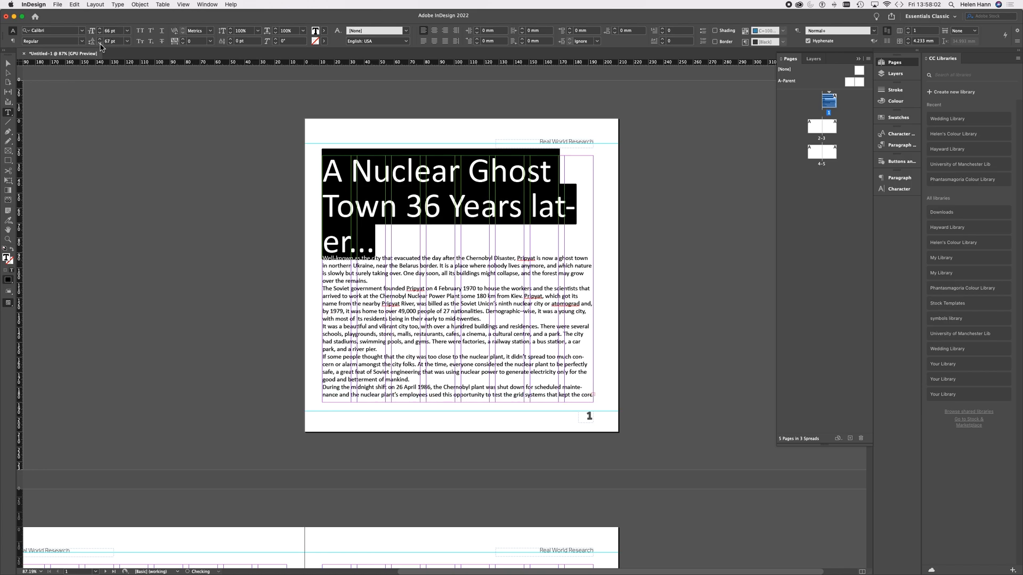
{"action": "left_click", "coordinate": [100, 43]}
{"action": "left_click", "coordinate": [100, 43]}
{"action": "left_click", "coordinate": [100, 43]}
{"action": "left_click", "coordinate": [100, 43]}
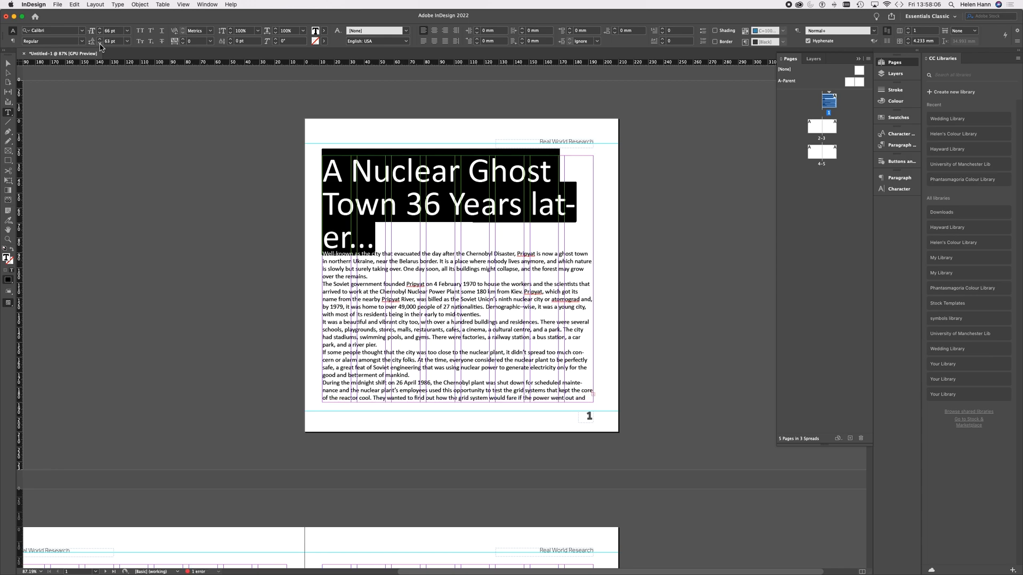
{"action": "left_click", "coordinate": [100, 44]}
{"action": "left_click", "coordinate": [99, 43]}
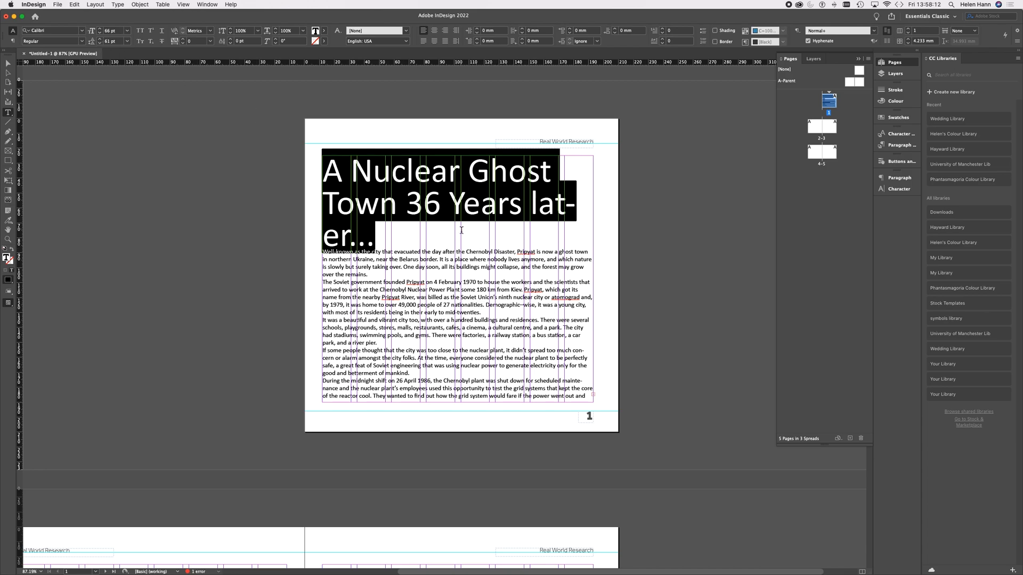
Step: Replace the "o" in the headline's "Ghost" with "y" and the "s" in "Years" with "h"
{"action": "left_click_drag", "start_coordinate": [508, 173], "coordinate": [519, 173]}
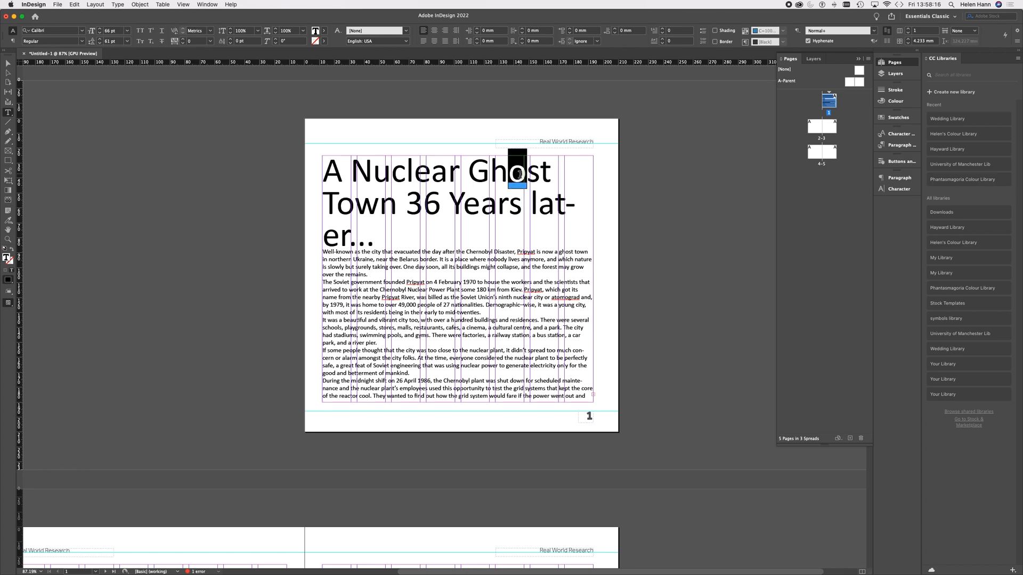
{"action": "type", "text": "y"}
{"action": "left_click", "coordinate": [517, 201]}
{"action": "left_click_drag", "start_coordinate": [517, 201], "coordinate": [504, 202]}
{"action": "type", "text": "h"}
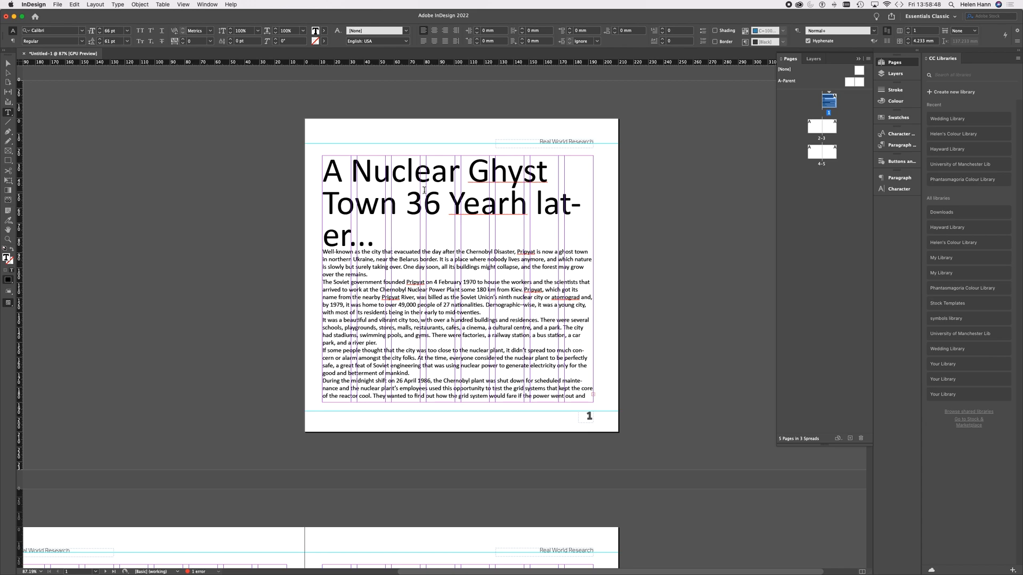
Step: Set the whole headline in All Caps and tighten its leading to 53 pt
{"action": "left_click_drag", "start_coordinate": [330, 174], "coordinate": [395, 237]}
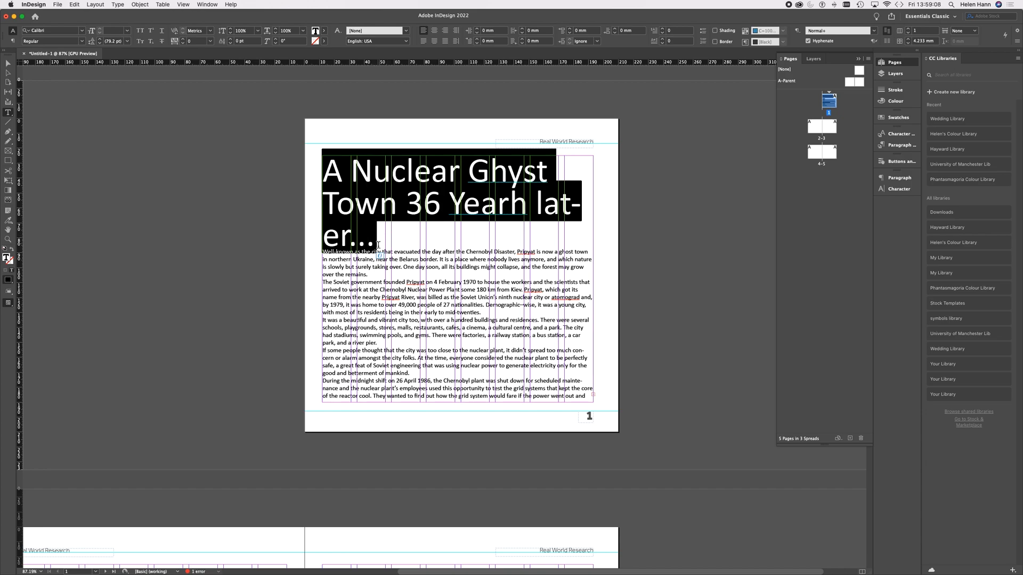
{"action": "left_click", "coordinate": [140, 31]}
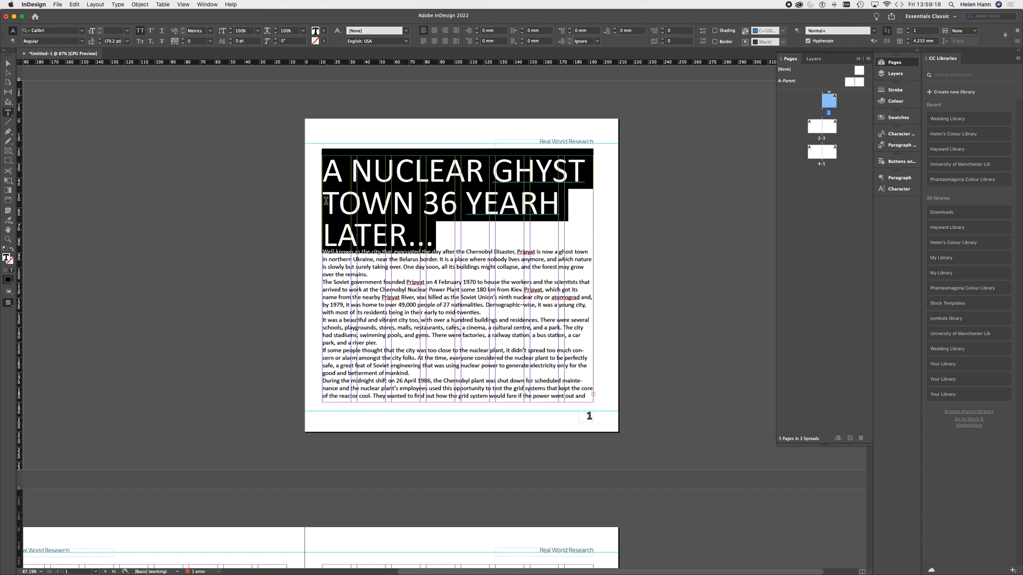
{"action": "left_click", "coordinate": [100, 43]}
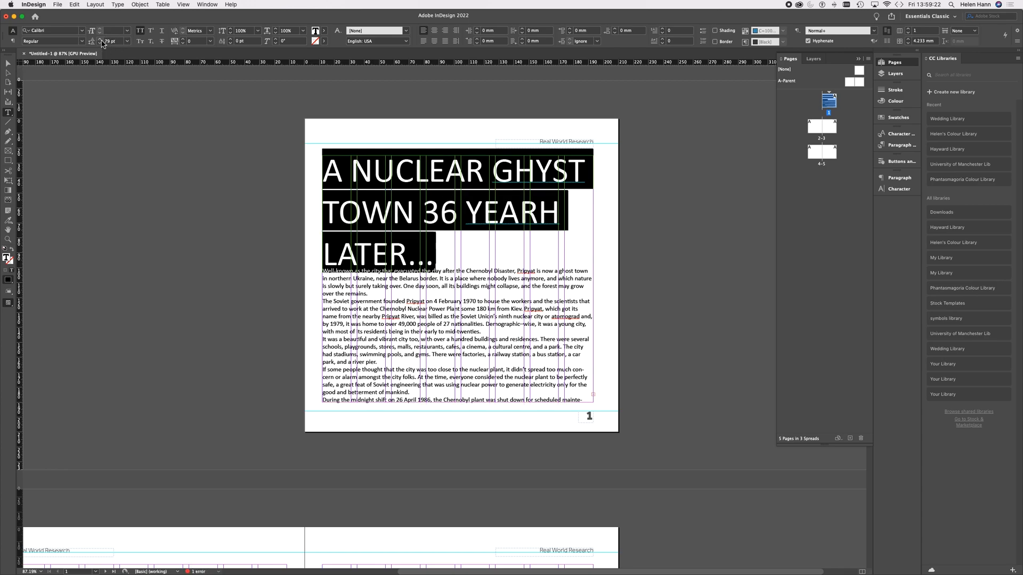
{"action": "left_click", "coordinate": [99, 43]}
{"action": "left_click", "coordinate": [99, 43]}
{"action": "left_click", "coordinate": [99, 43]}
{"action": "left_click", "coordinate": [99, 43]}
{"action": "left_click", "coordinate": [99, 43]}
{"action": "left_click", "coordinate": [99, 43]}
{"action": "left_click", "coordinate": [100, 43]}
{"action": "left_click", "coordinate": [100, 43]}
{"action": "left_click", "coordinate": [100, 43]}
{"action": "left_click", "coordinate": [99, 43]}
{"action": "left_click", "coordinate": [100, 43]}
{"action": "left_click", "coordinate": [100, 43]}
{"action": "left_click", "coordinate": [99, 43]}
{"action": "left_click", "coordinate": [100, 43]}
{"action": "left_click", "coordinate": [99, 43]}
{"action": "left_click", "coordinate": [100, 43]}
{"action": "left_click", "coordinate": [100, 43]}
{"action": "left_click", "coordinate": [99, 43]}
{"action": "left_click", "coordinate": [100, 43]}
{"action": "left_click", "coordinate": [99, 43]}
{"action": "left_click", "coordinate": [100, 43]}
{"action": "left_click", "coordinate": [99, 43]}
{"action": "left_click", "coordinate": [100, 43]}
{"action": "left_click", "coordinate": [100, 43]}
{"action": "left_click", "coordinate": [99, 44]}
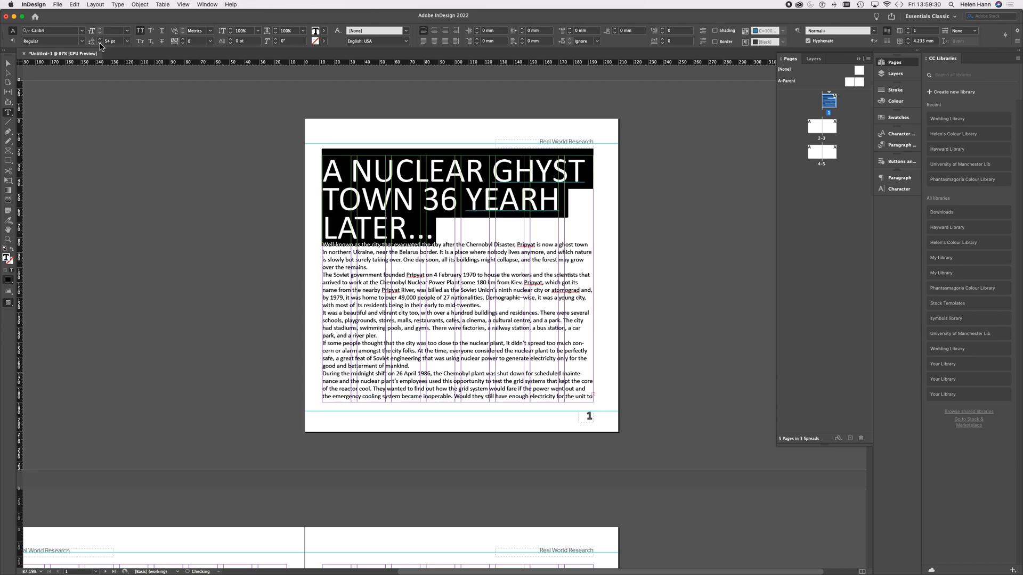
{"action": "left_click", "coordinate": [99, 43]}
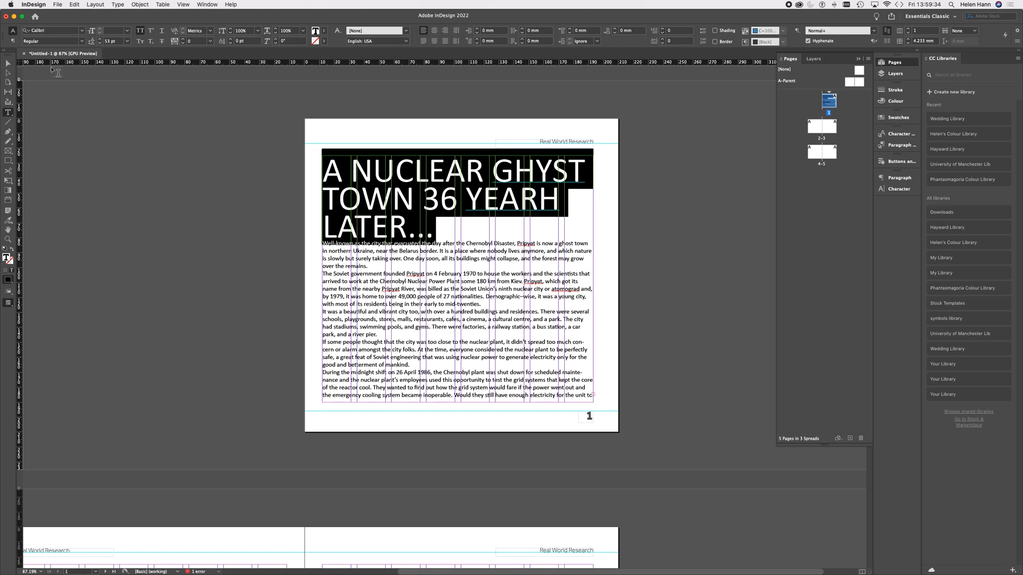
Step: Apply Rama Gothic C Heavy to the headline and edit its wording to "A NUCLEAR GHOST TOWN 36 YEAR LATER..."
{"action": "left_click", "coordinate": [82, 31]}
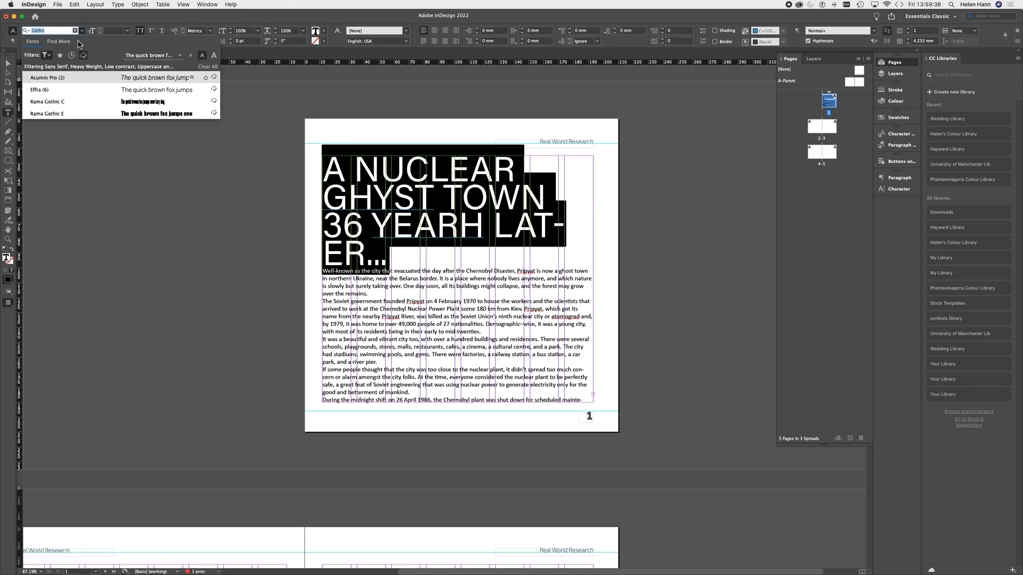
{"action": "left_click", "coordinate": [46, 105]}
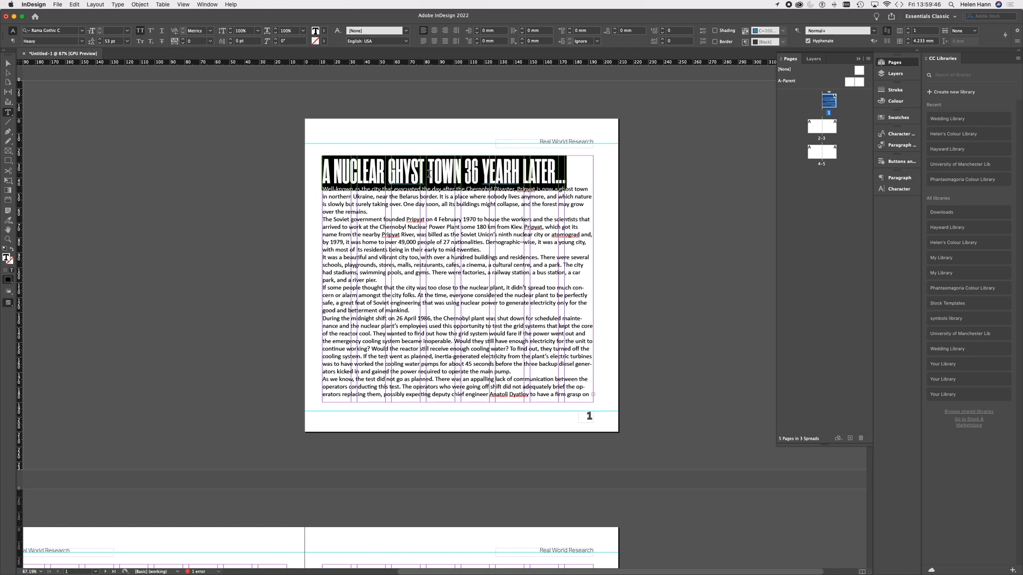
{"action": "left_click", "coordinate": [412, 173]}
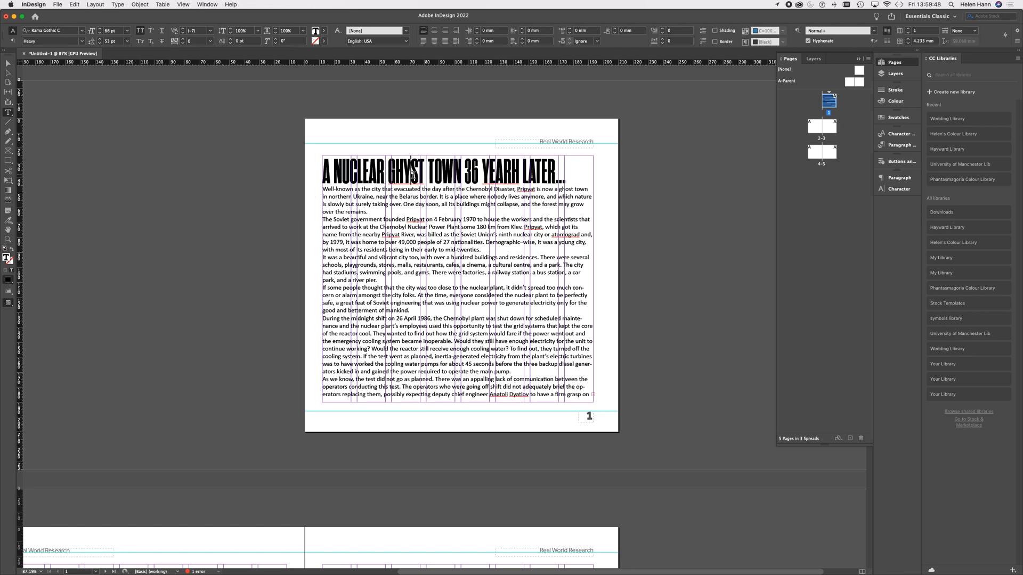
{"action": "key", "text": "BackSpace"}
{"action": "type", "text": "O"}
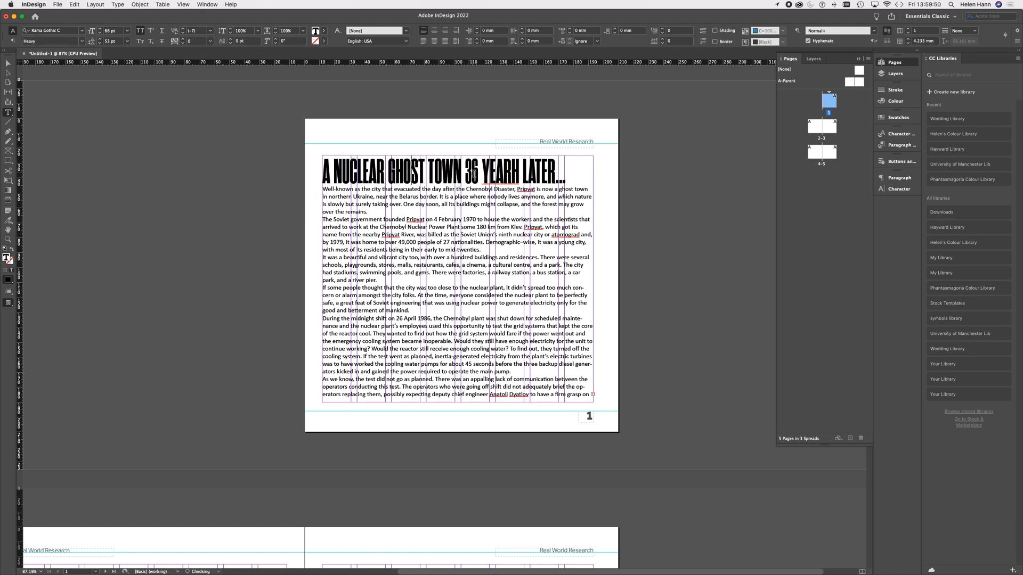
{"action": "left_click", "coordinate": [520, 173]}
{"action": "key", "text": "BackSpace"}
Step: Enlarge the entire headline to 96 pt
{"action": "left_click_drag", "start_coordinate": [565, 179], "coordinate": [279, 182]}
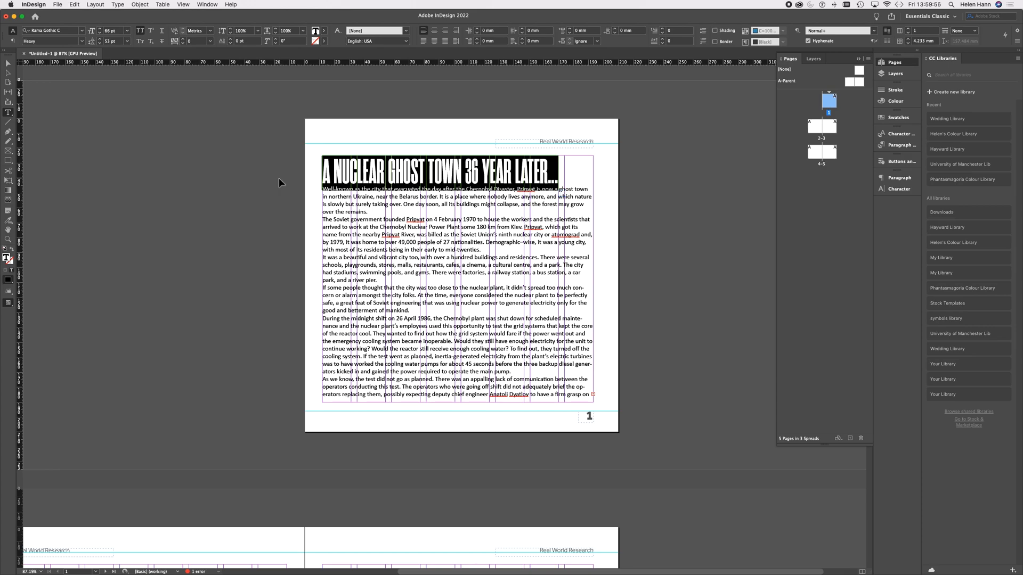
{"action": "key", "text": "super+shift+period"}
{"action": "key", "text": "super+shift+period"}
{"action": "key", "text": "super+shift+period"}
{"action": "key", "text": "super+shift+period"}
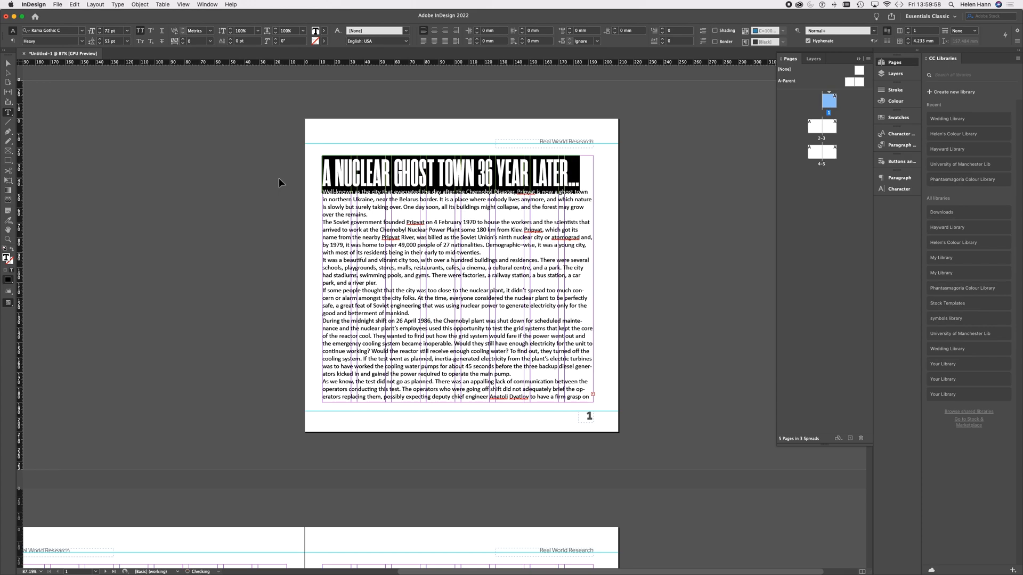
{"action": "key", "text": "super+shift+period"}
{"action": "key", "text": "super+shift+period"}
{"action": "key", "text": "super+shift+period"}
{"action": "key", "text": "super+shift+period"}
{"action": "key", "text": "super+shift+period"}
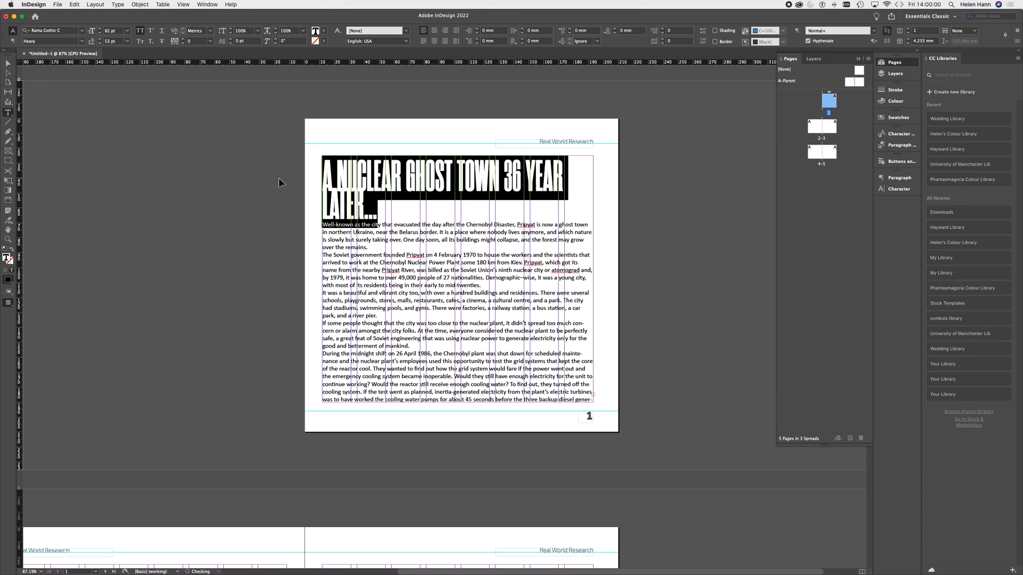
{"action": "key", "text": "super+shift+period"}
{"action": "key", "text": "super+shift+period"}
{"action": "key", "text": "super+shift+period"}
{"action": "key", "text": "super+shift+period"}
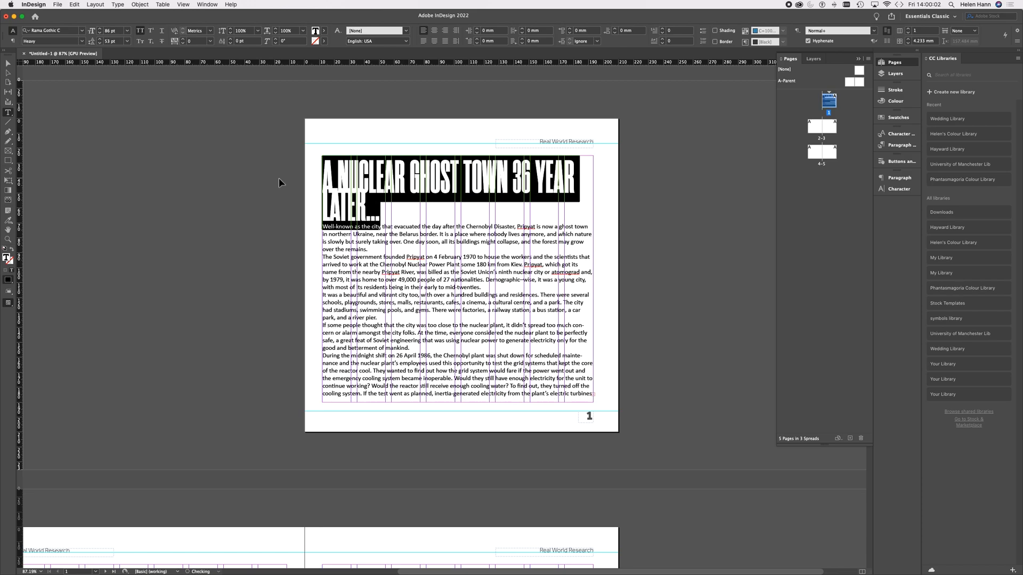
{"action": "key", "text": "super+shift+period"}
{"action": "key", "text": "super+shift+period"}
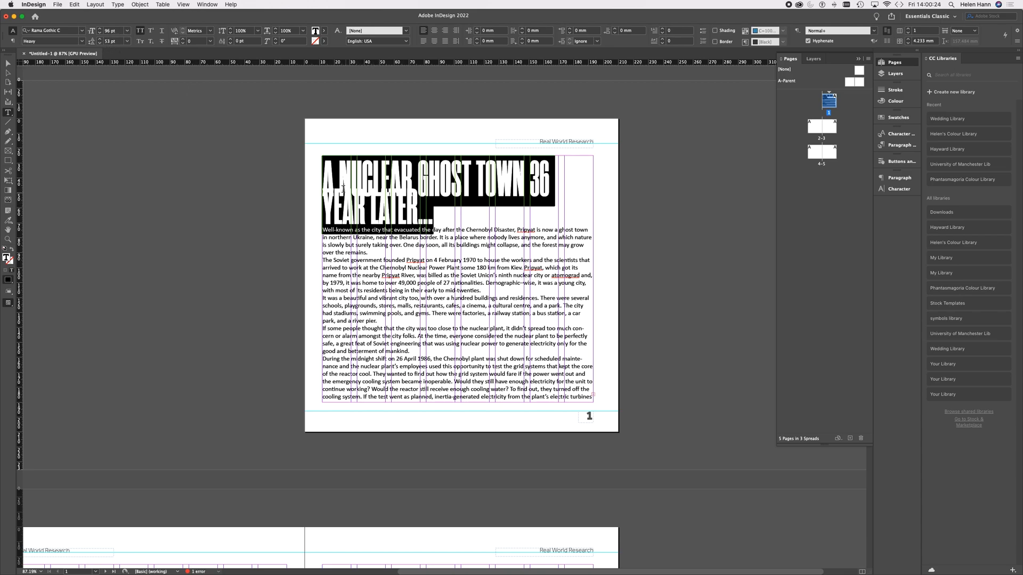
Step: Loosen the leading of the selected headline to 77 pt
{"action": "left_click", "coordinate": [101, 40]}
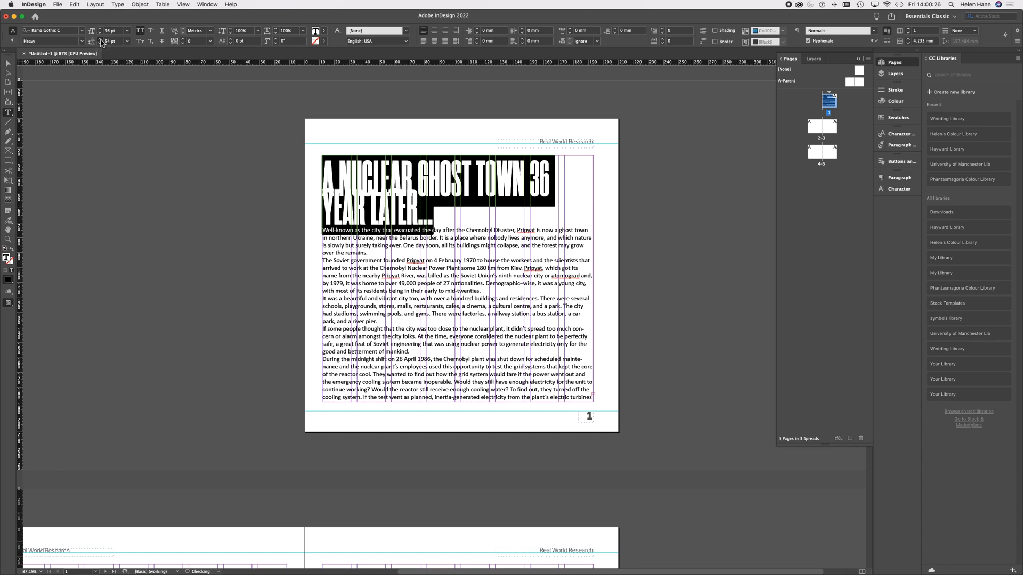
{"action": "left_click", "coordinate": [101, 40]}
{"action": "left_click", "coordinate": [101, 40]}
{"action": "left_click", "coordinate": [102, 40]}
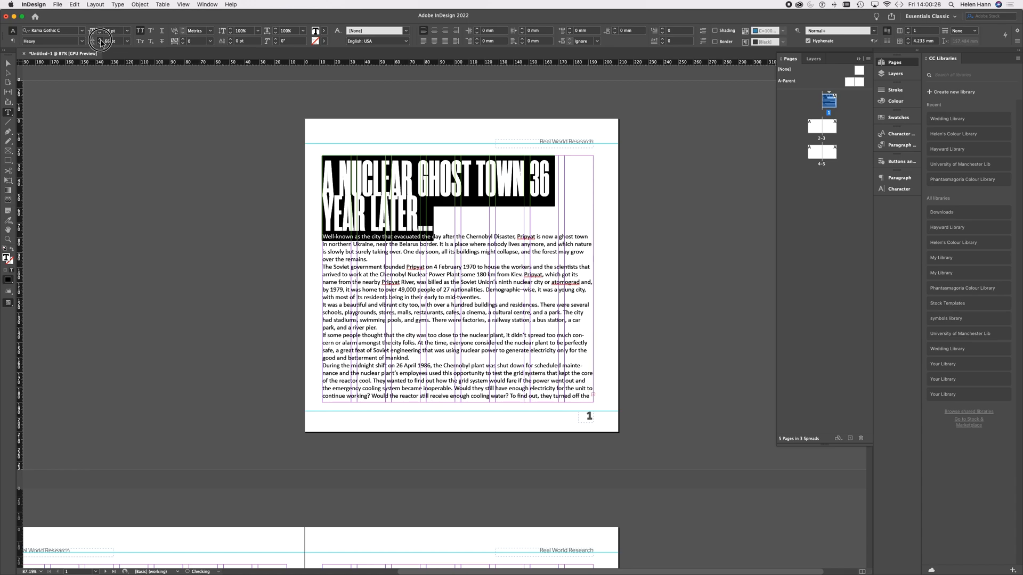
{"action": "left_click", "coordinate": [101, 40]}
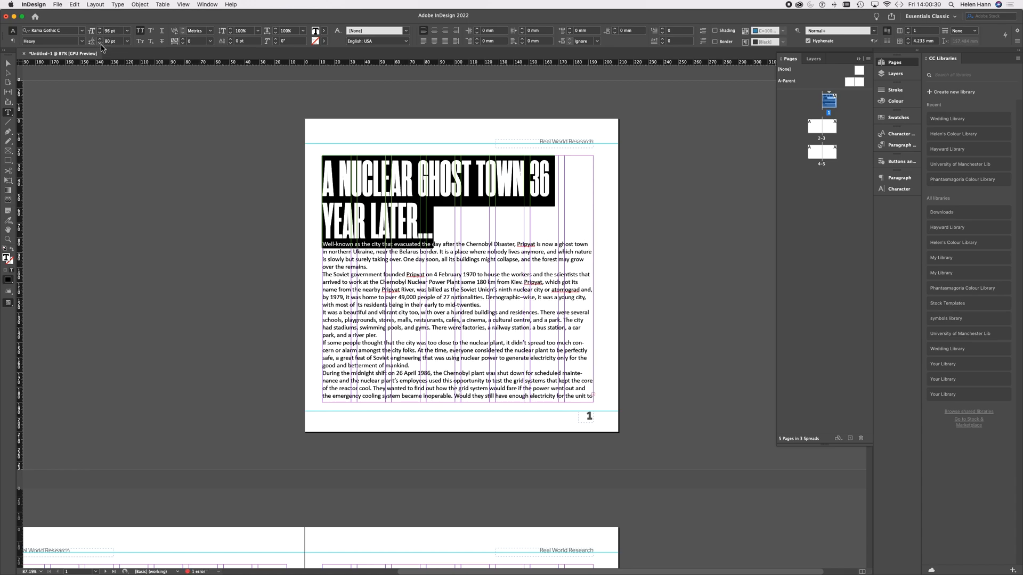
{"action": "left_click", "coordinate": [100, 43]}
{"action": "left_click", "coordinate": [100, 43]}
{"action": "left_click", "coordinate": [100, 43]}
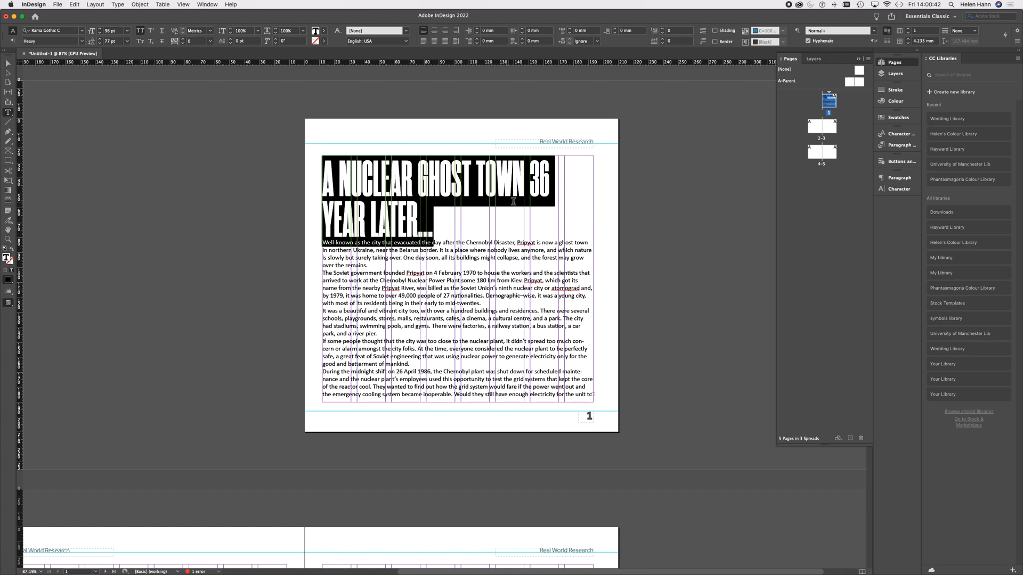
Step: Correct "YEAR" to "YEARS" in the headline and break the line after "TOWN" so the second line starts with "36"
{"action": "left_click", "coordinate": [527, 188]}
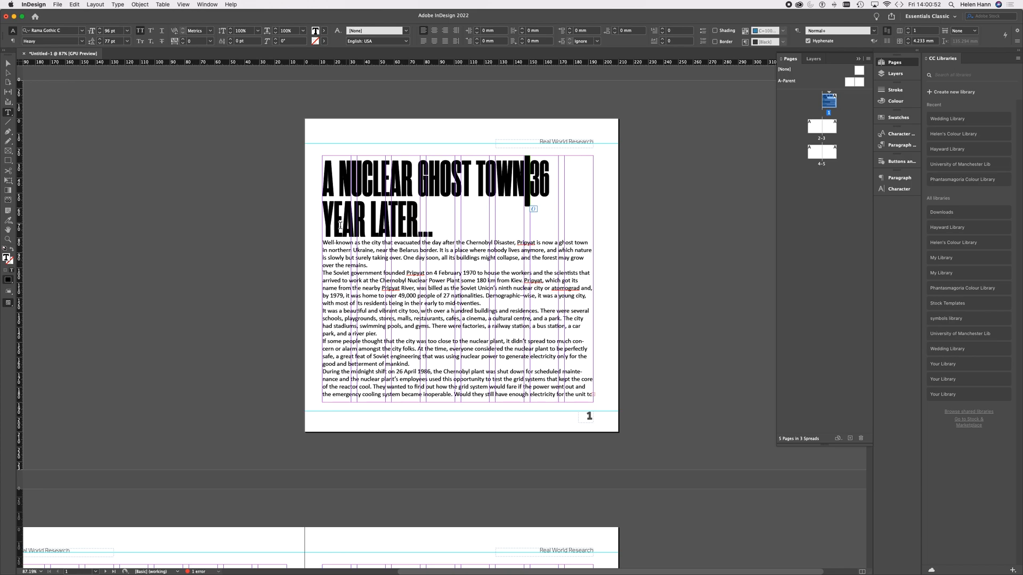
{"action": "left_click", "coordinate": [369, 224]}
{"action": "type", "text": "S"}
{"action": "key", "text": "Left"}
{"action": "key", "text": "BackSpace"}
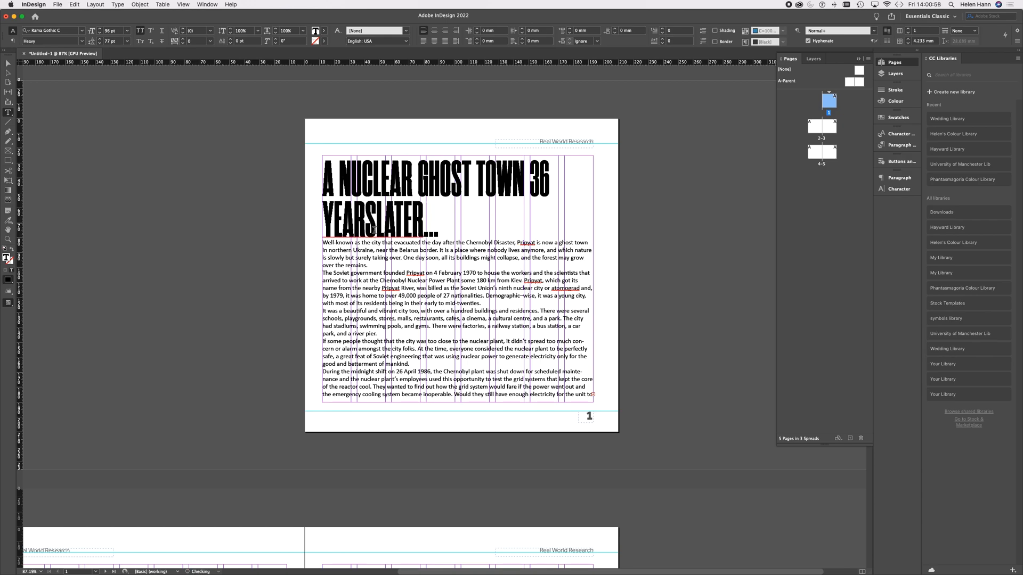
{"action": "key", "text": "Right"}
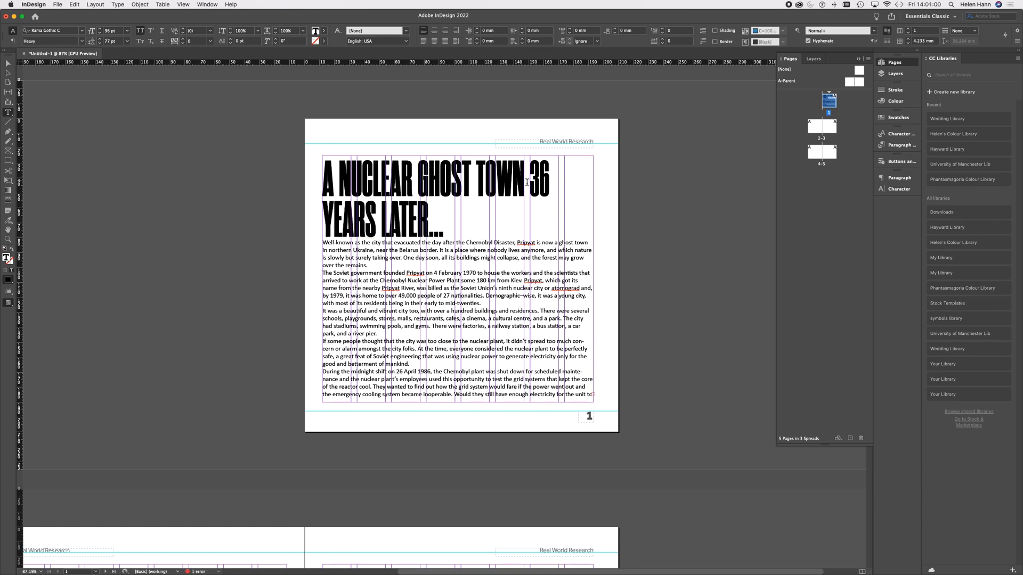
{"action": "left_click", "coordinate": [527, 182]}
{"action": "key", "text": "Return"}
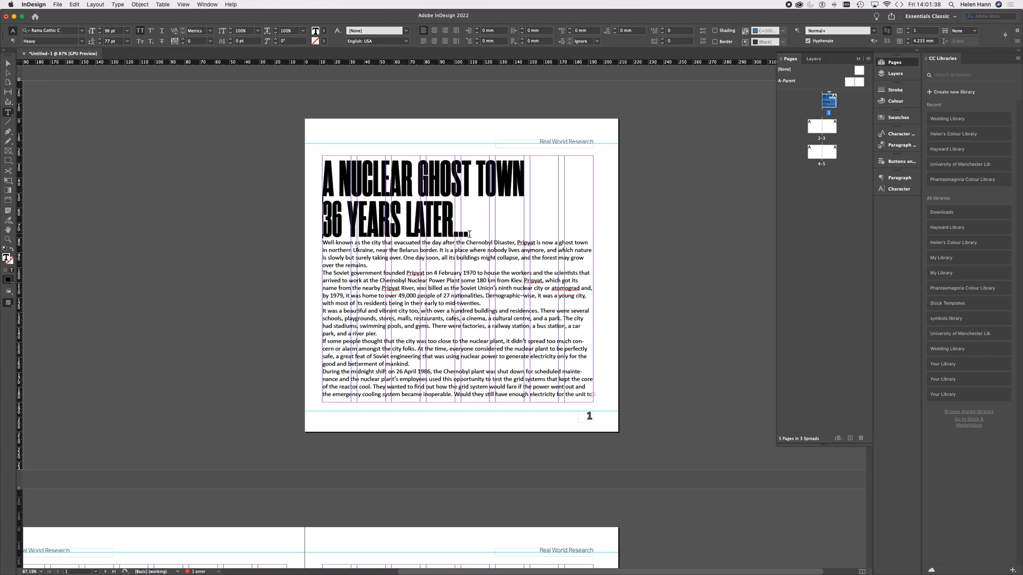
Step: Turn off hyphenation for the whole two-line headline
{"action": "left_click_drag", "start_coordinate": [469, 234], "coordinate": [321, 161]}
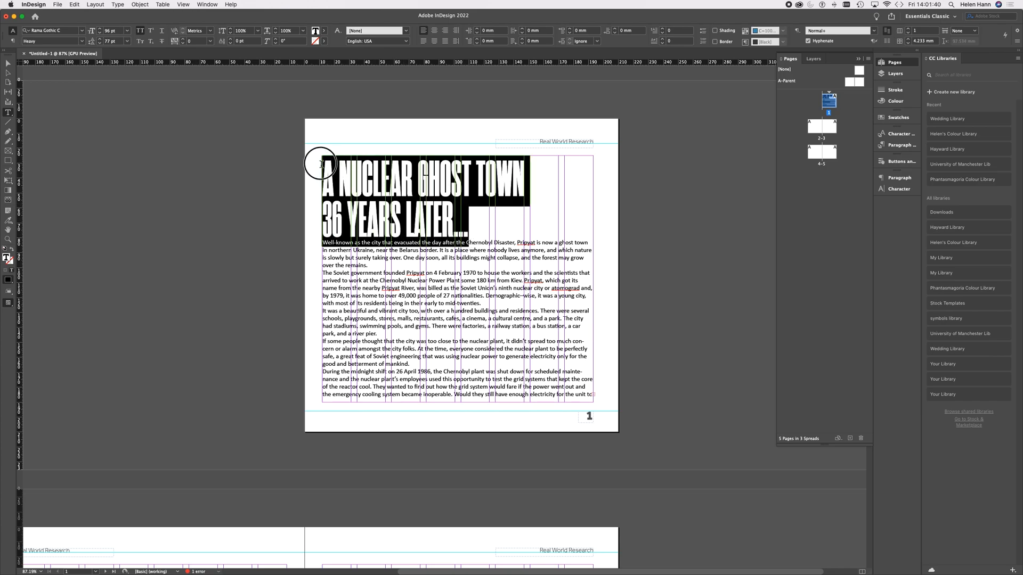
{"action": "left_click", "coordinate": [818, 42]}
{"action": "left_click", "coordinate": [468, 228]}
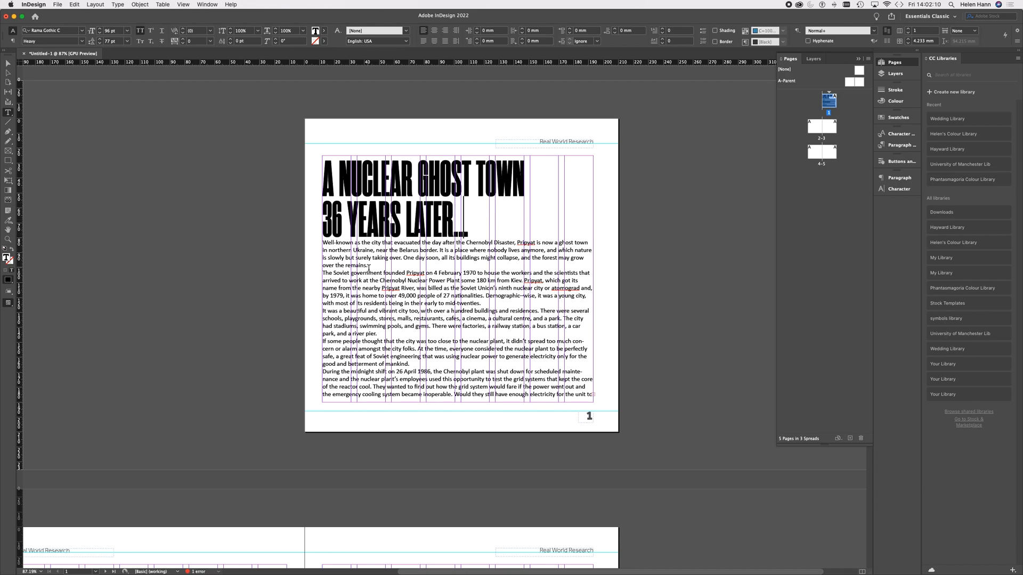
Step: Apply the Effra font to the introductory paragraph directly below the headline
{"action": "left_click_drag", "start_coordinate": [368, 268], "coordinate": [320, 247]}
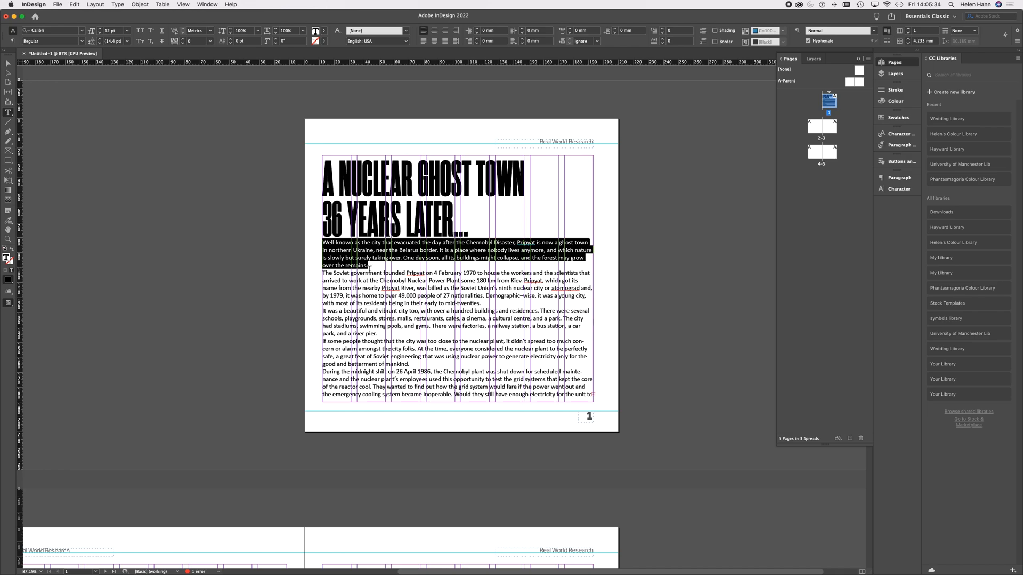
{"action": "left_click", "coordinate": [369, 268]}
{"action": "left_click_drag", "start_coordinate": [369, 268], "coordinate": [322, 243]}
{"action": "left_click", "coordinate": [82, 31]}
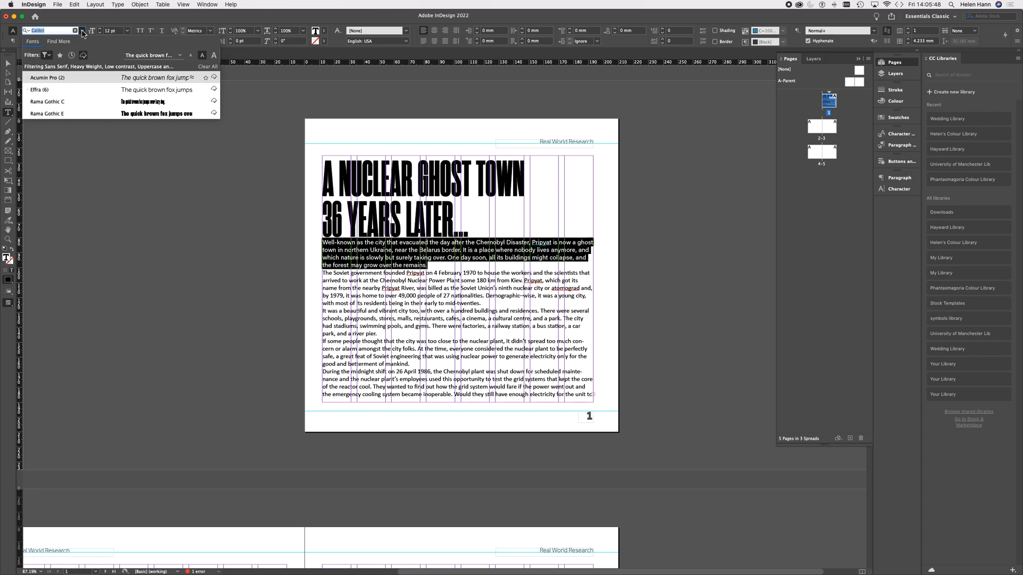
{"action": "left_click", "coordinate": [36, 93]}
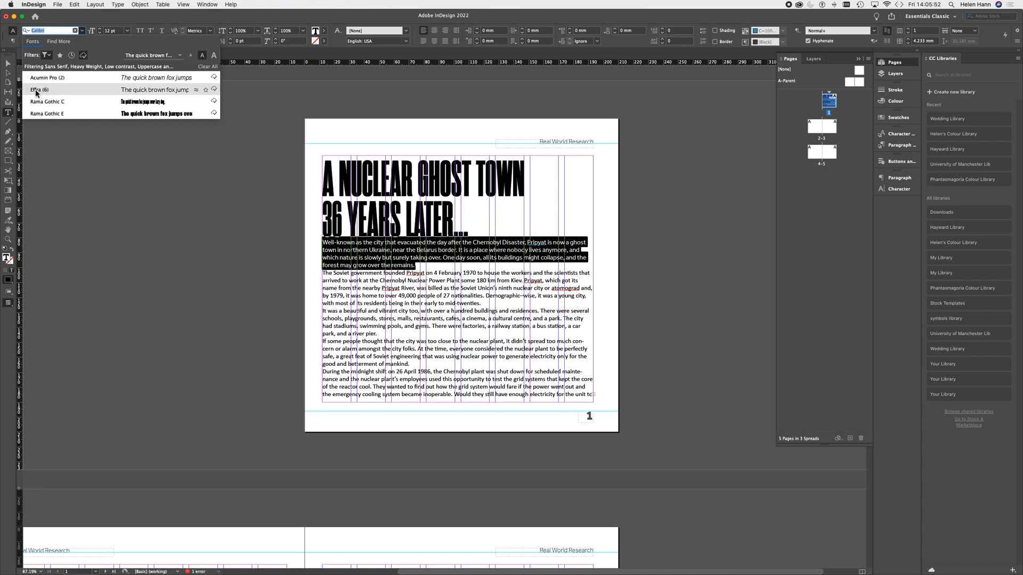
{"action": "left_click", "coordinate": [36, 93]}
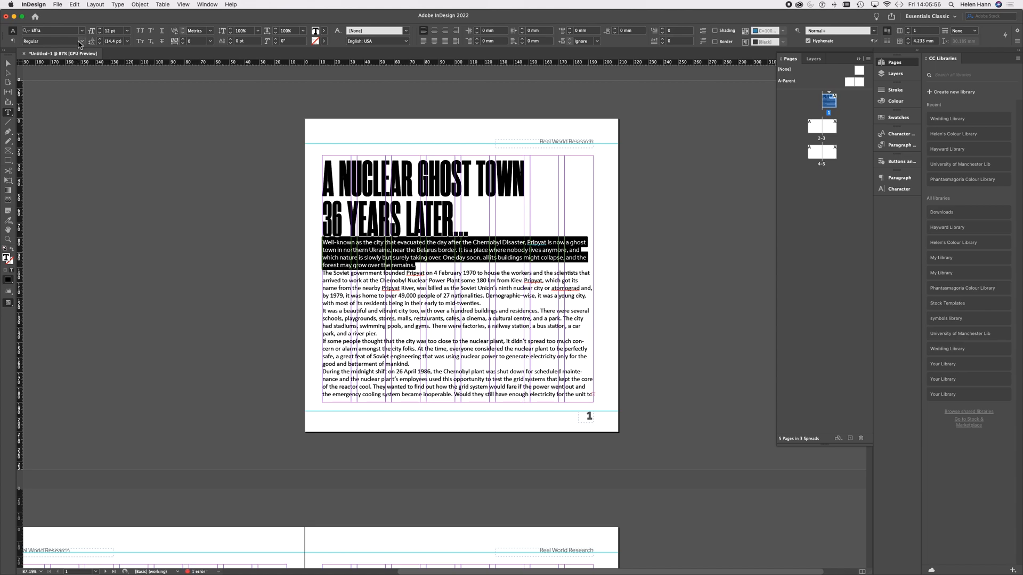
Step: Set the introductory paragraph's font style to Light Italic
{"action": "left_click", "coordinate": [82, 41]}
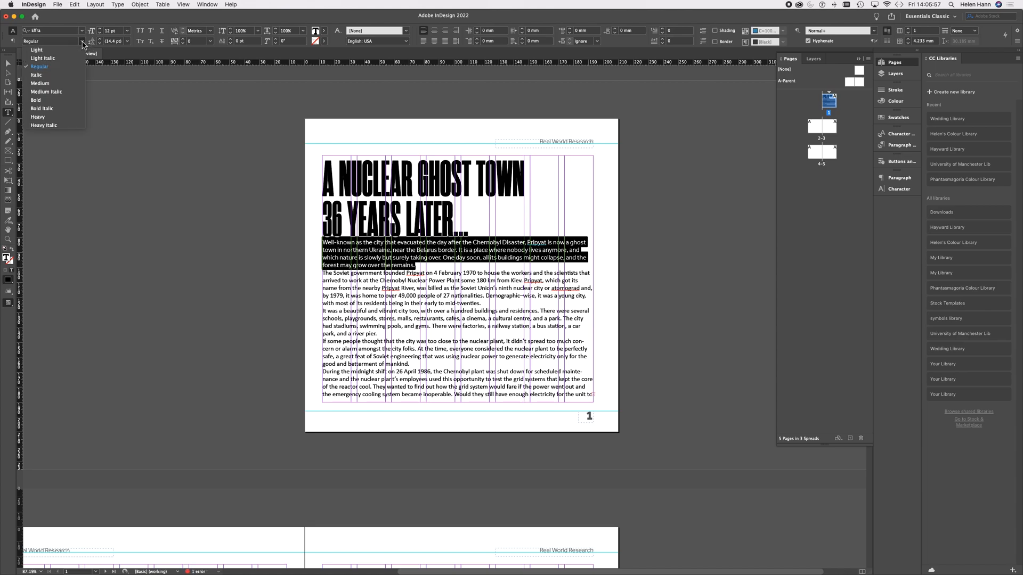
{"action": "left_click", "coordinate": [60, 76]}
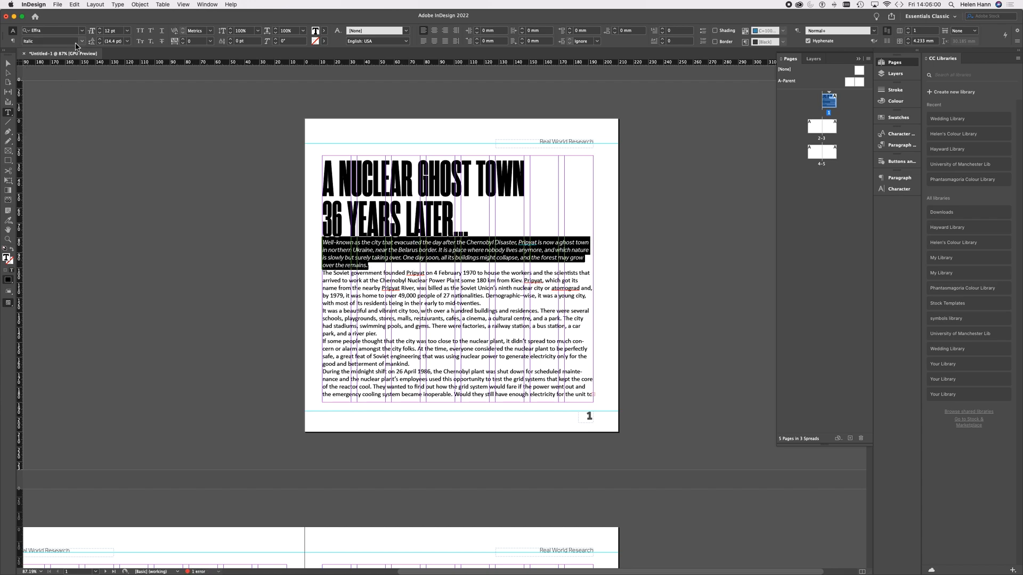
{"action": "left_click", "coordinate": [83, 44]}
{"action": "left_click", "coordinate": [61, 58]}
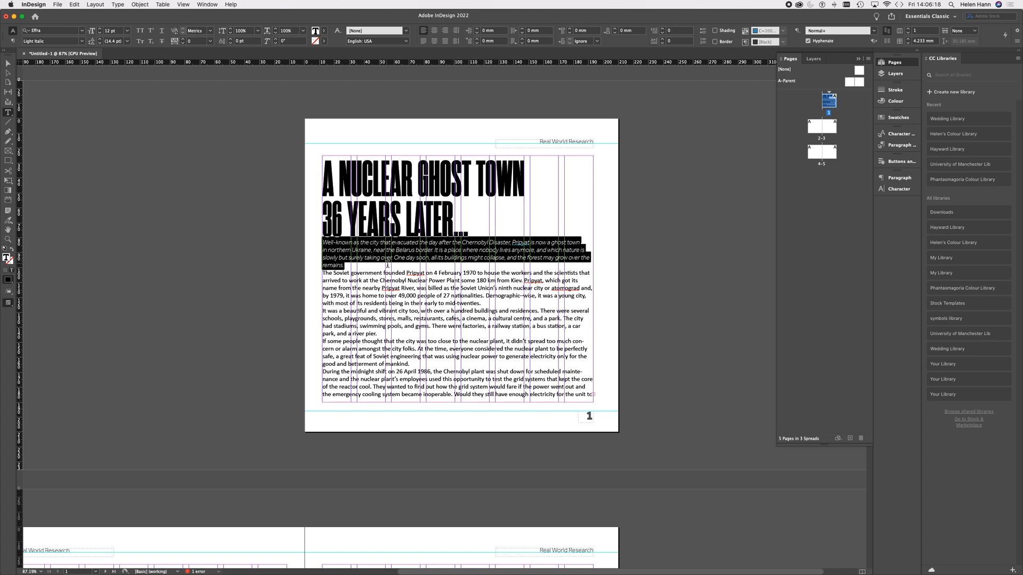
{"action": "left_click", "coordinate": [360, 269]}
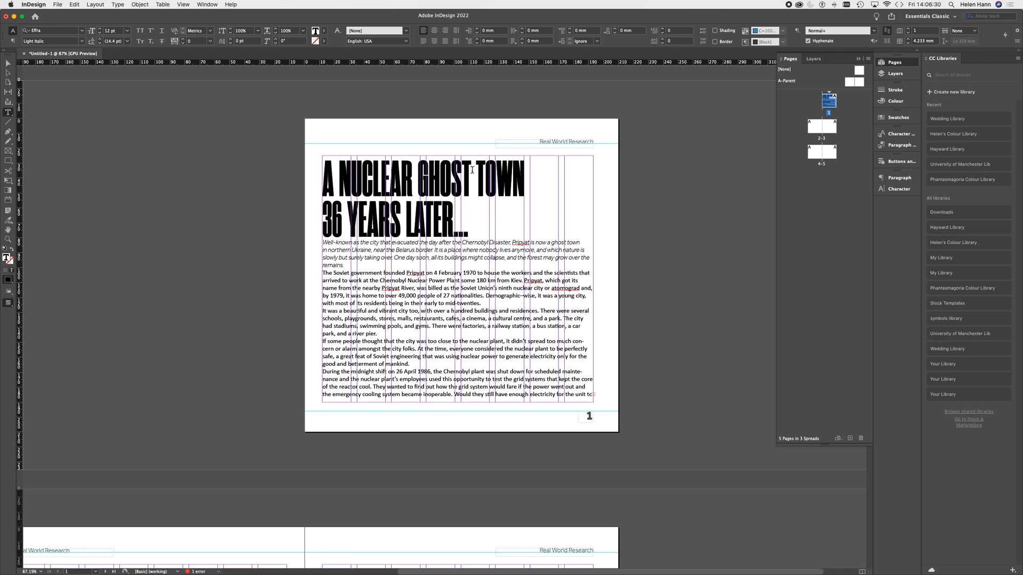
Step: Create a new paragraph style from the headline's formatting and name it "Main headline"
{"action": "left_click_drag", "start_coordinate": [322, 177], "coordinate": [429, 181]}
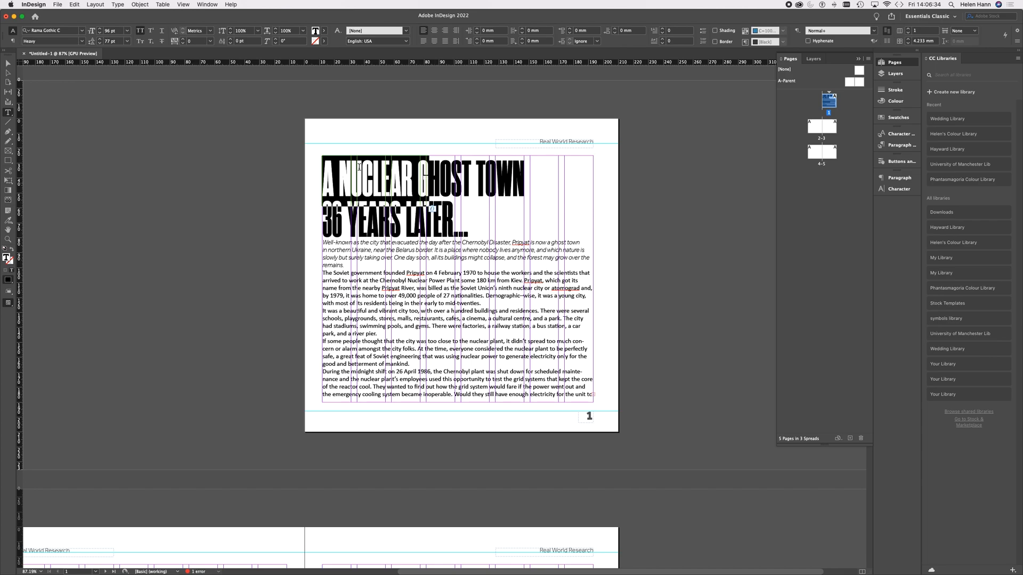
{"action": "left_click", "coordinate": [902, 146]}
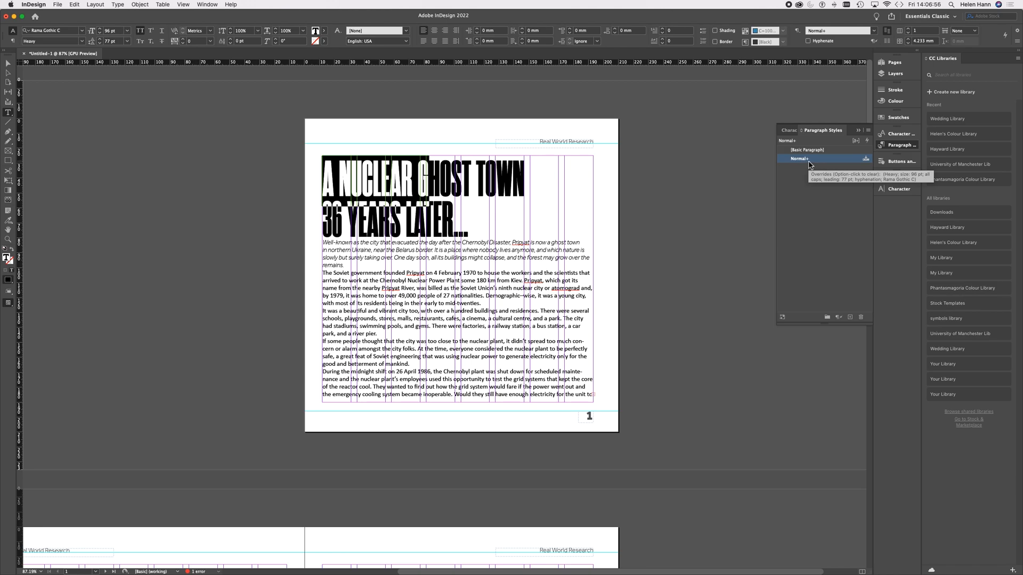
{"action": "left_click", "coordinate": [851, 319]}
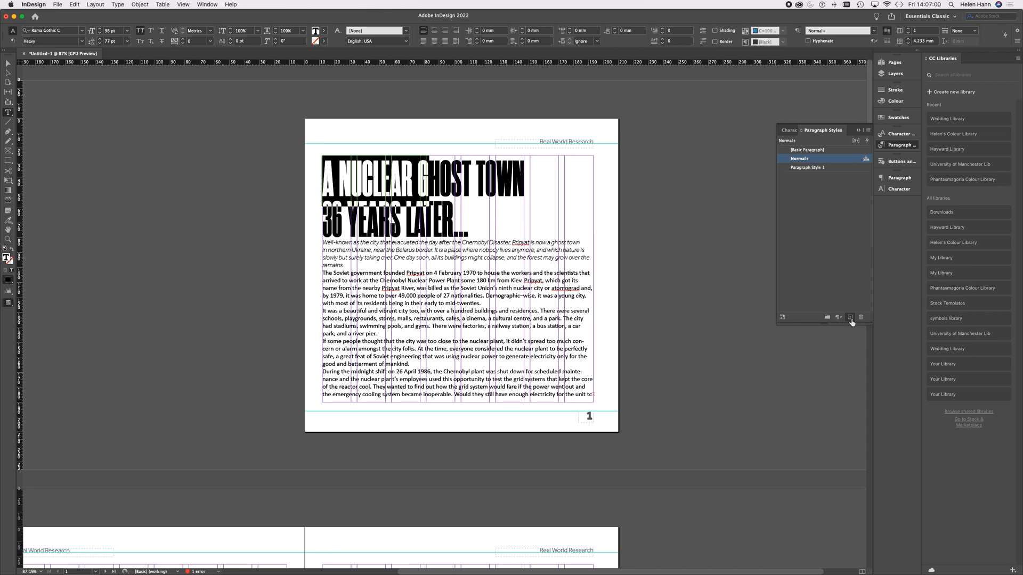
{"action": "left_click", "coordinate": [833, 171]}
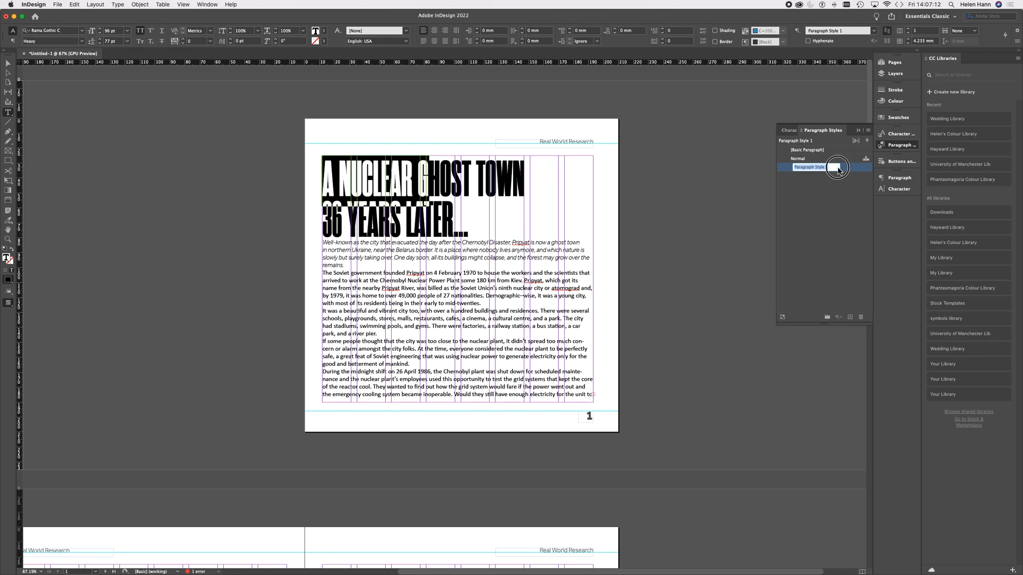
{"action": "double_click", "coordinate": [849, 170]}
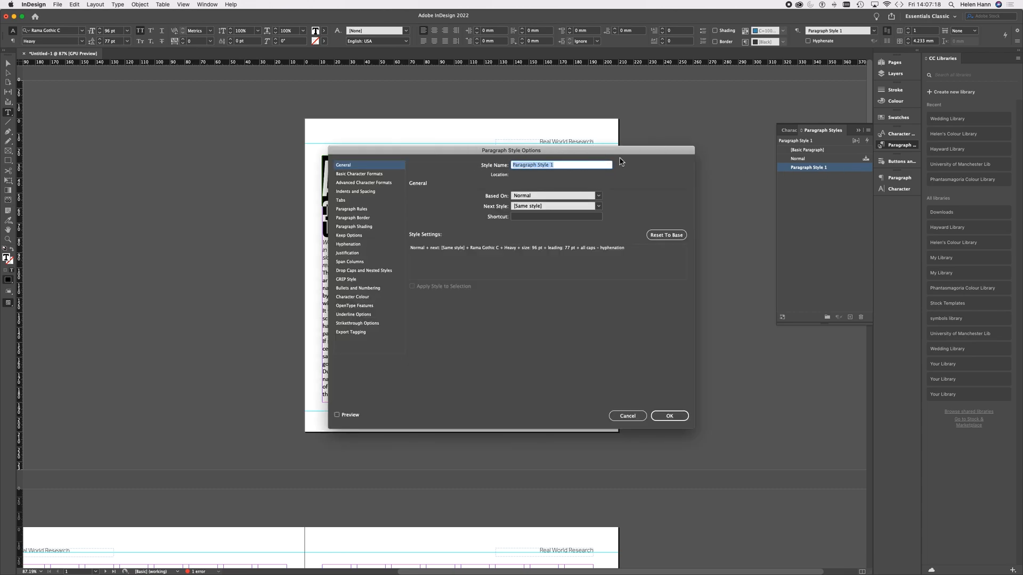
{"action": "left_click_drag", "start_coordinate": [622, 152], "coordinate": [718, 244]}
{"action": "type", "text": "M"}
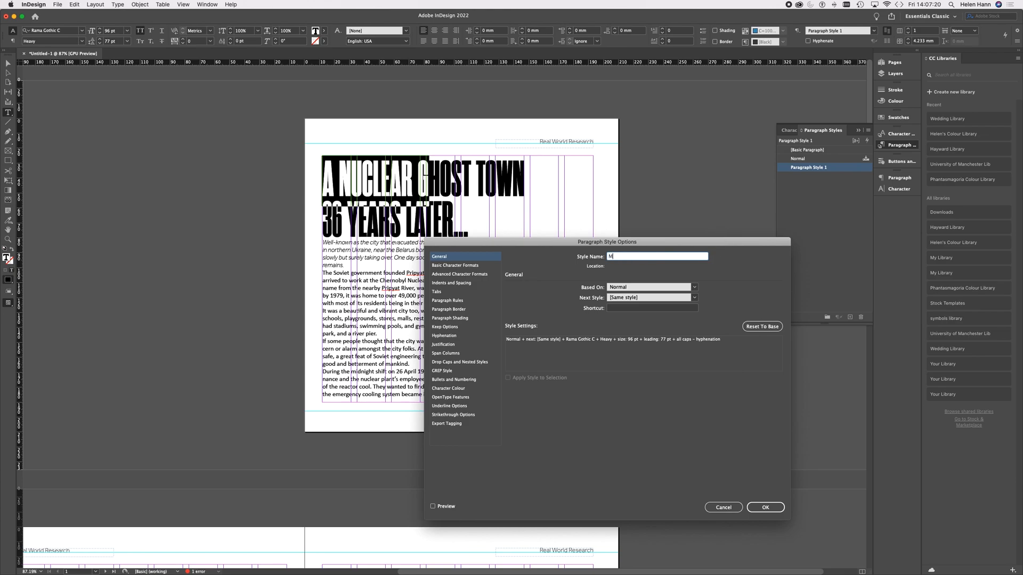
{"action": "type", "text": "ain headline"}
Step: Set the Main headline style's character colour to C=100 M=90 Y=10 K=0 with an 80% tint, preview it and save the style
{"action": "left_click", "coordinate": [455, 265]}
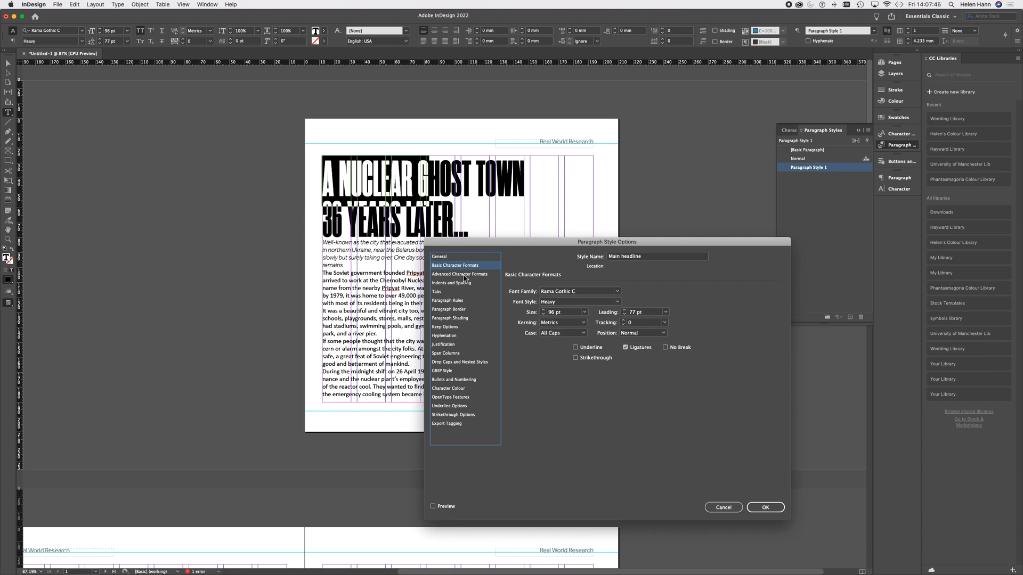
{"action": "left_click_drag", "start_coordinate": [499, 242], "coordinate": [605, 244]}
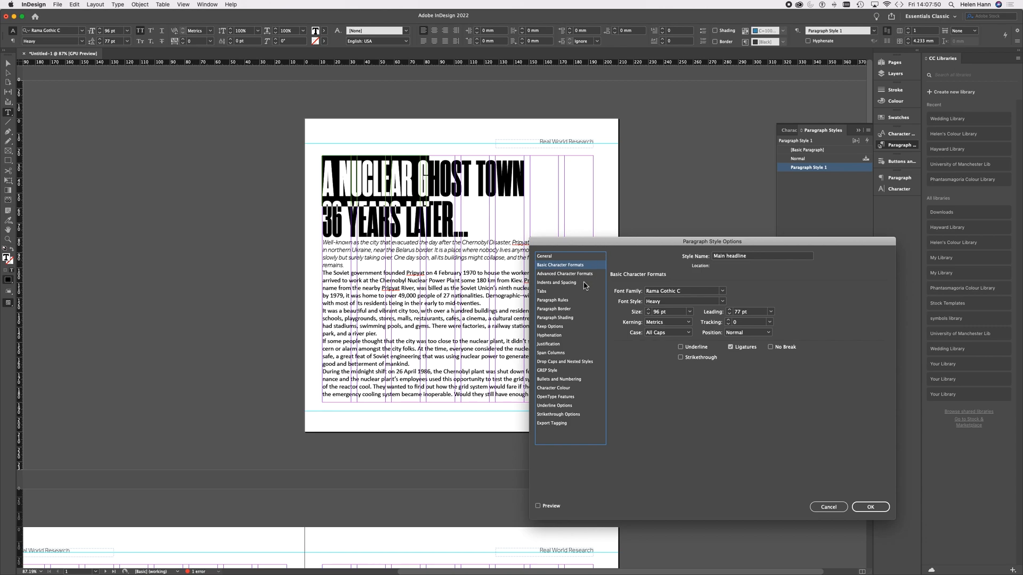
{"action": "left_click", "coordinate": [551, 336]}
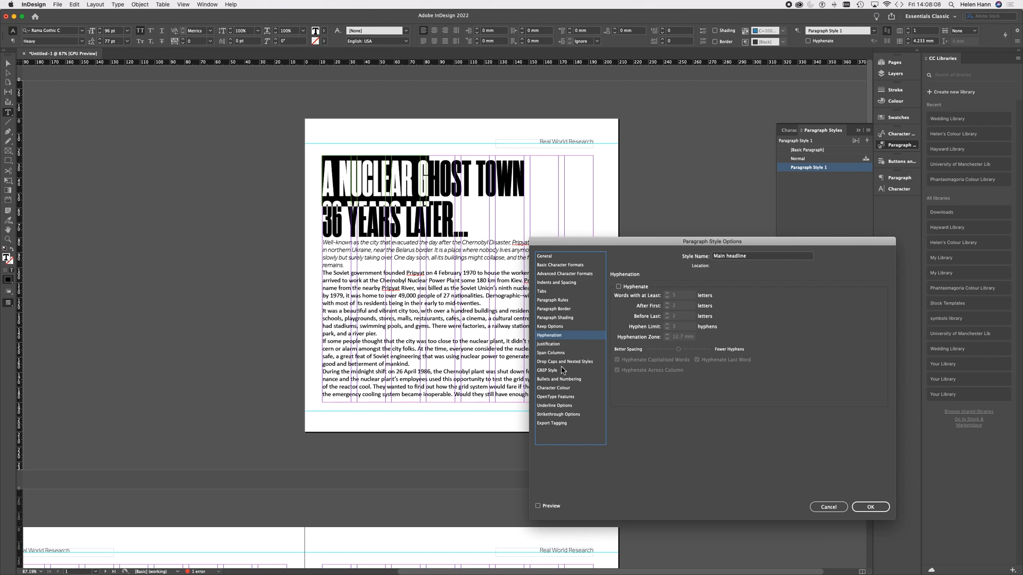
{"action": "left_click", "coordinate": [563, 388]}
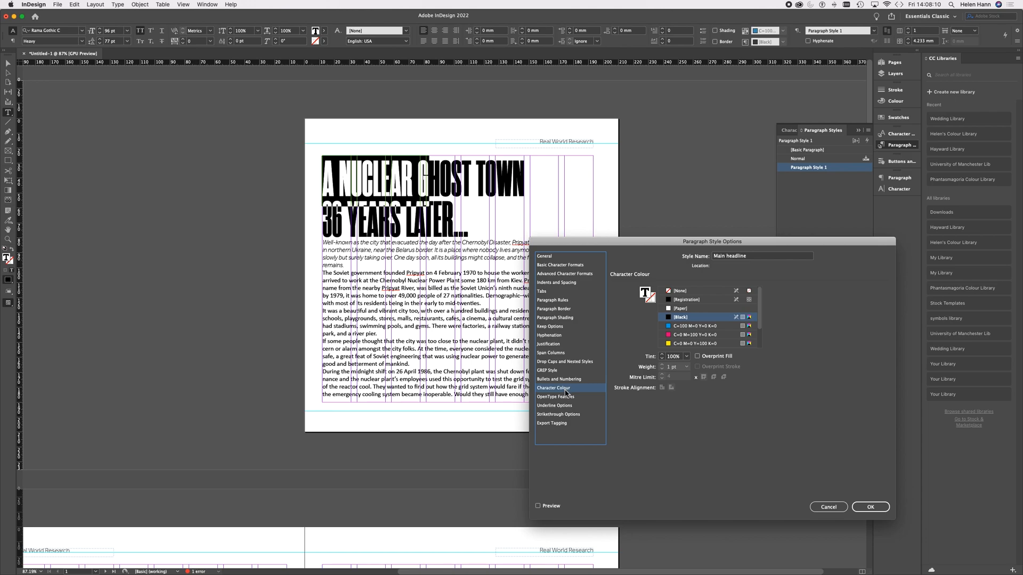
{"action": "left_click_drag", "start_coordinate": [760, 320], "coordinate": [748, 362]}
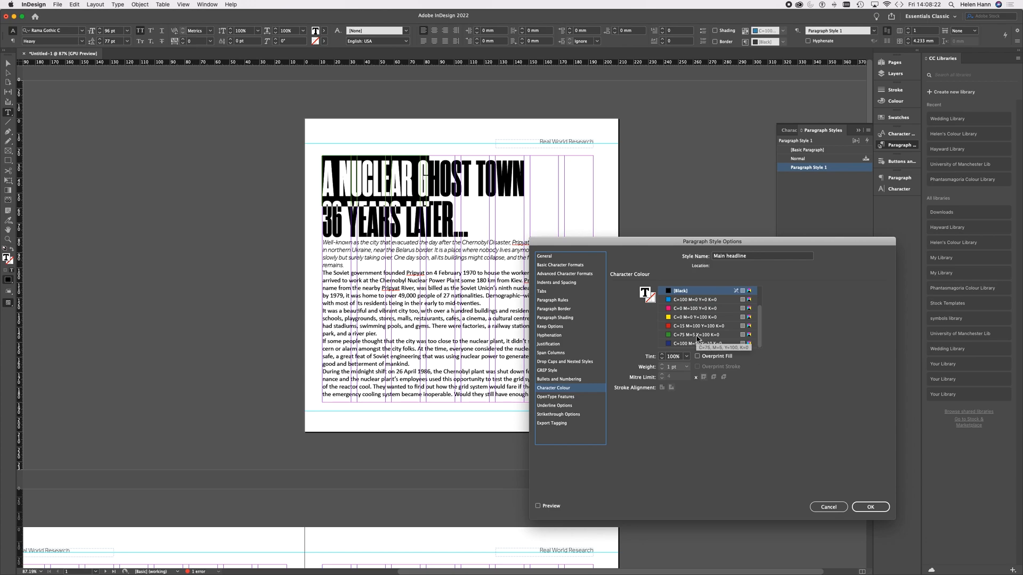
{"action": "left_click", "coordinate": [670, 344]}
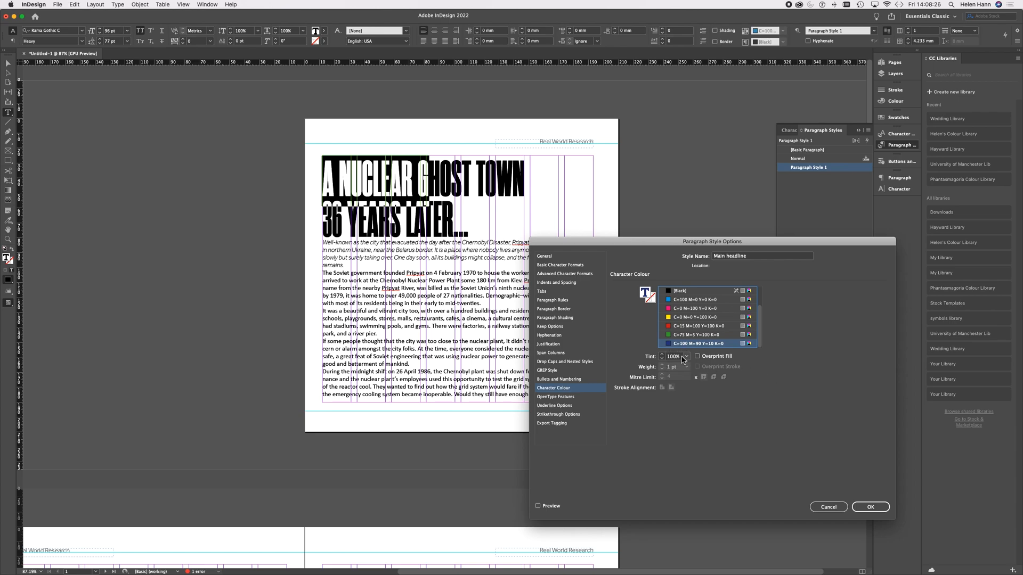
{"action": "left_click", "coordinate": [687, 357]}
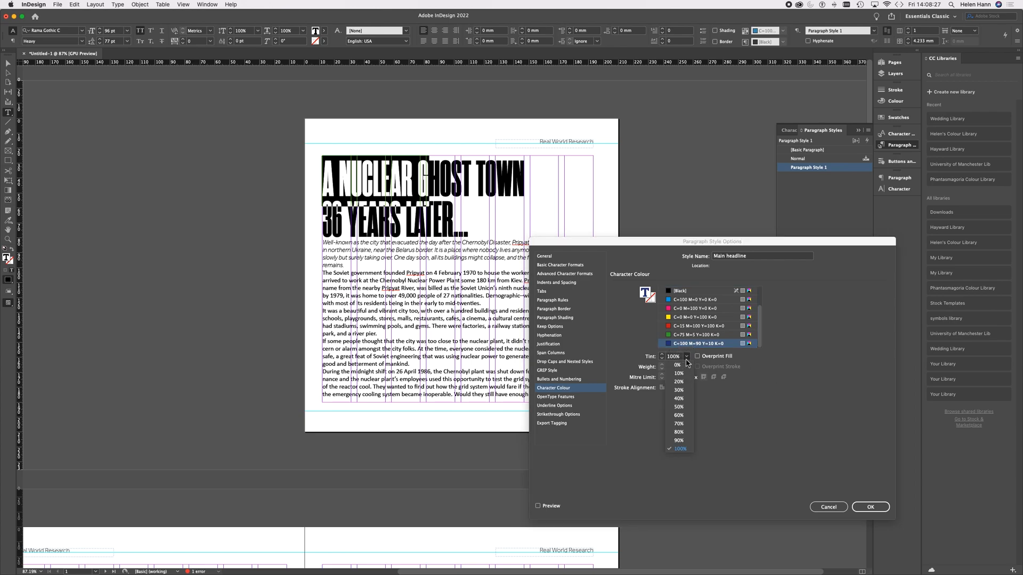
{"action": "left_click", "coordinate": [684, 432]}
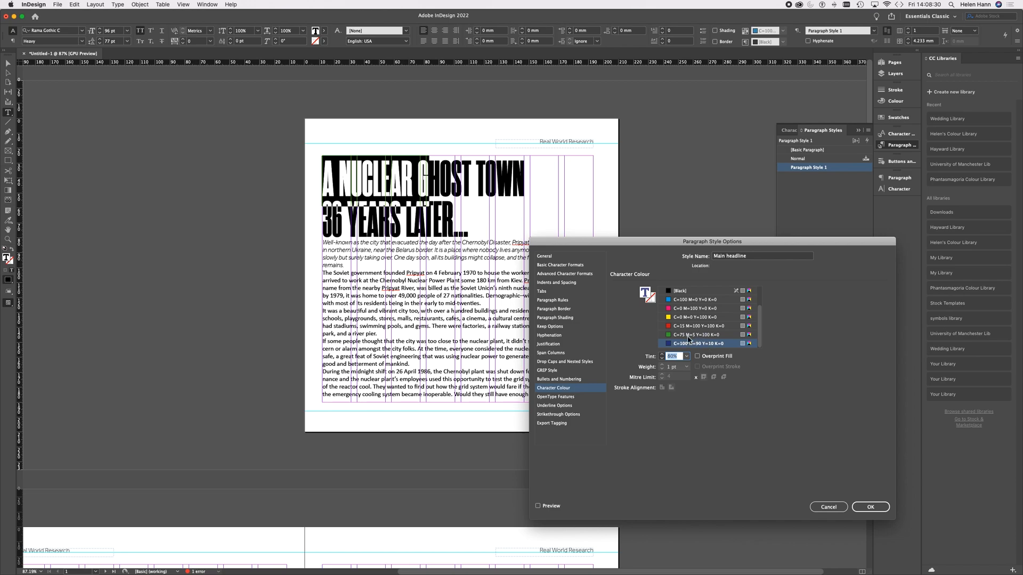
{"action": "left_click", "coordinate": [538, 506]}
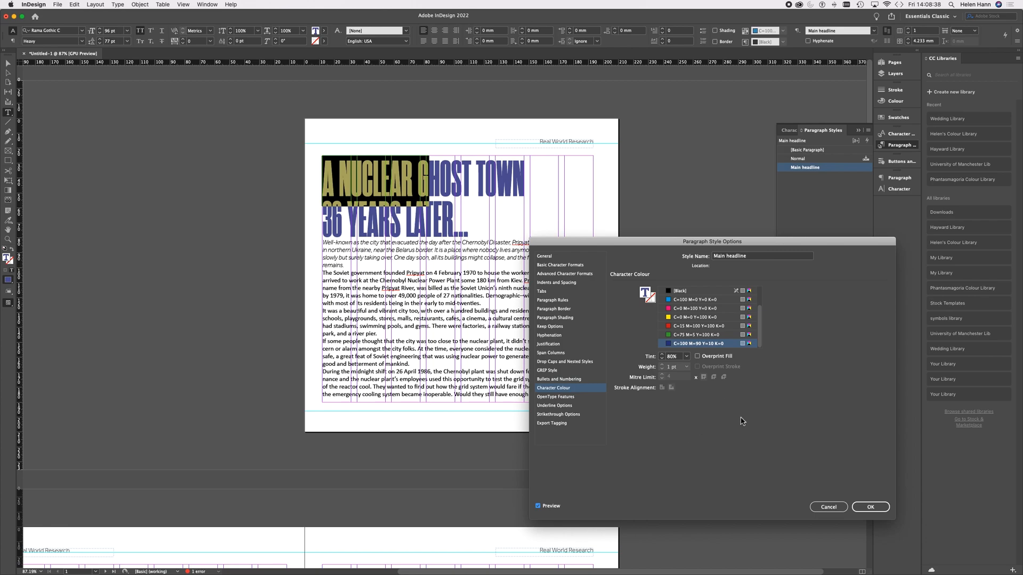
{"action": "left_click", "coordinate": [870, 507]}
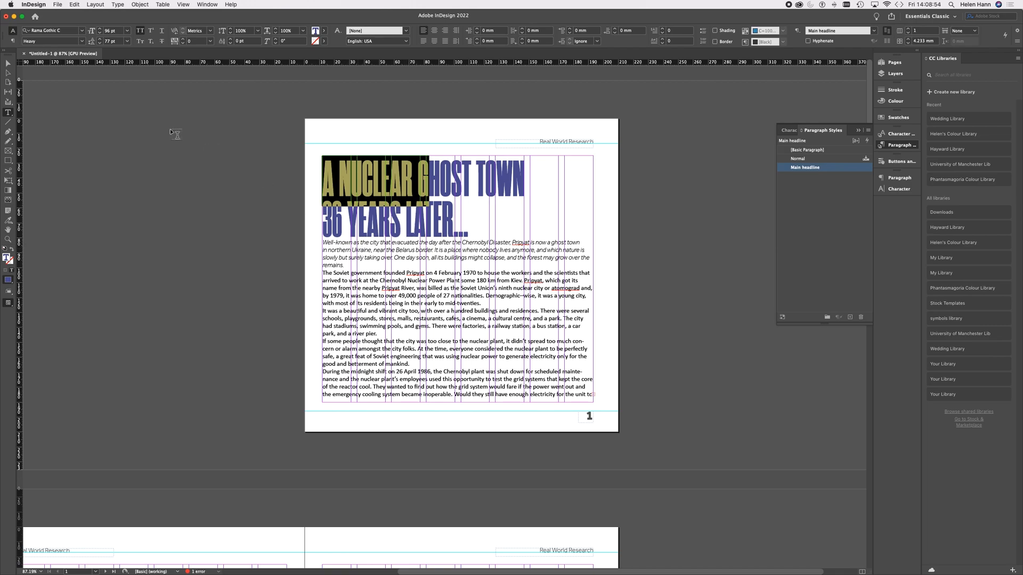
Step: Set the Main headline paragraph style's space after to 5 mm and save the style
{"action": "left_click", "coordinate": [8, 64]}
{"action": "left_click", "coordinate": [124, 178]}
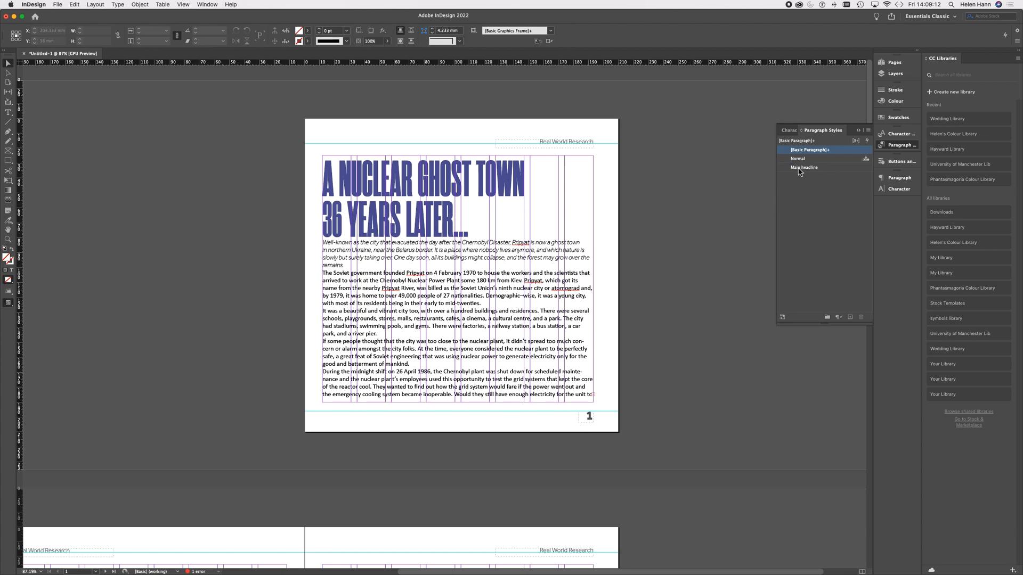
{"action": "double_click", "coordinate": [836, 168]}
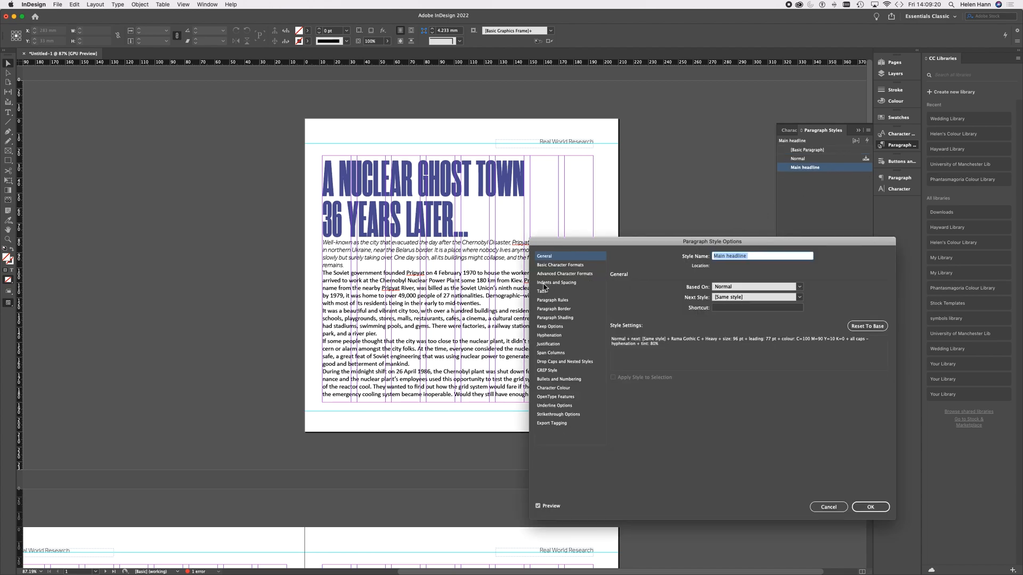
{"action": "left_click", "coordinate": [571, 287]}
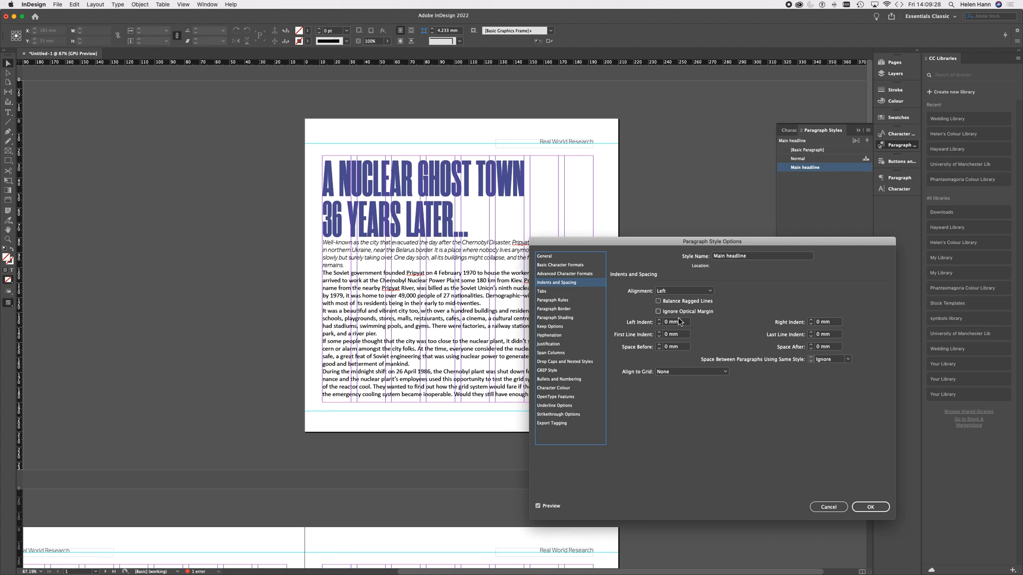
{"action": "left_click", "coordinate": [811, 345]}
{"action": "left_click", "coordinate": [811, 345]}
{"action": "left_click", "coordinate": [811, 345]}
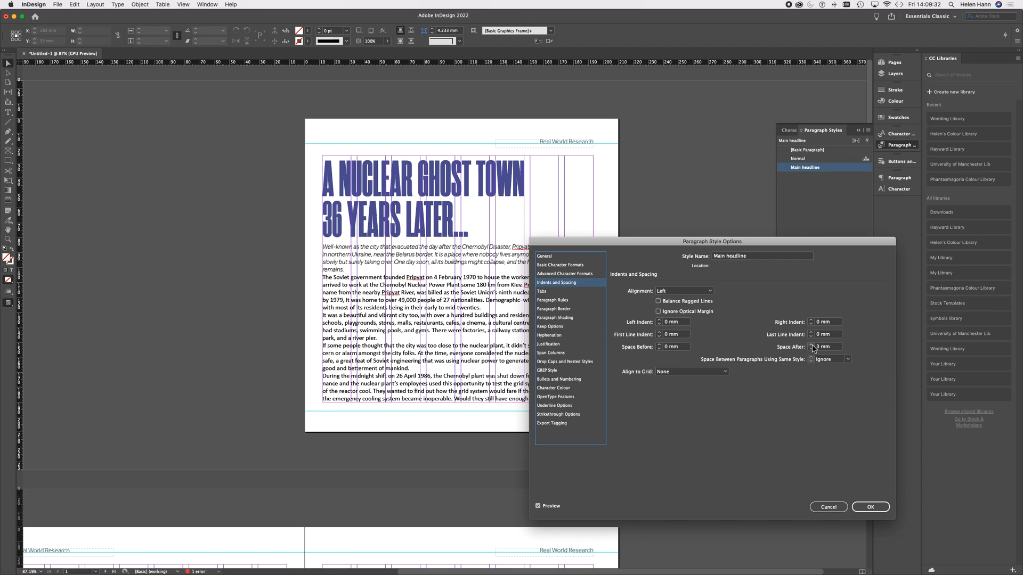
{"action": "left_click", "coordinate": [812, 345]}
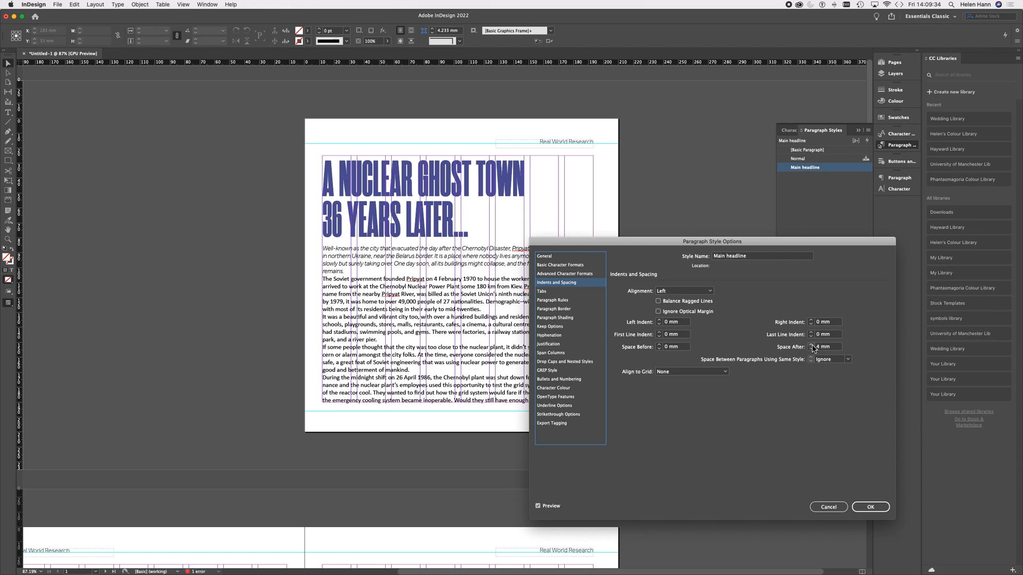
{"action": "left_click", "coordinate": [812, 345]}
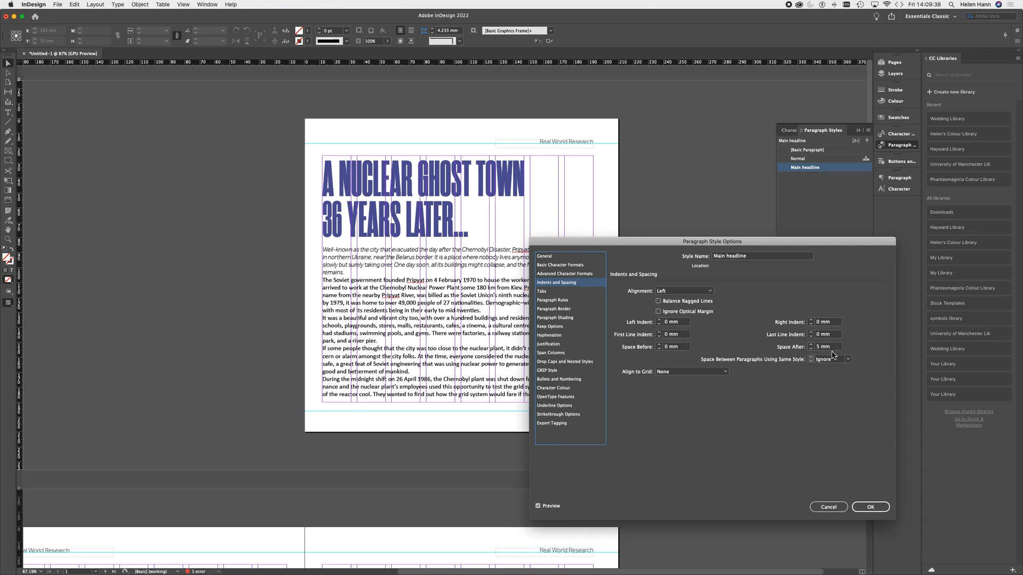
{"action": "left_click", "coordinate": [870, 506]}
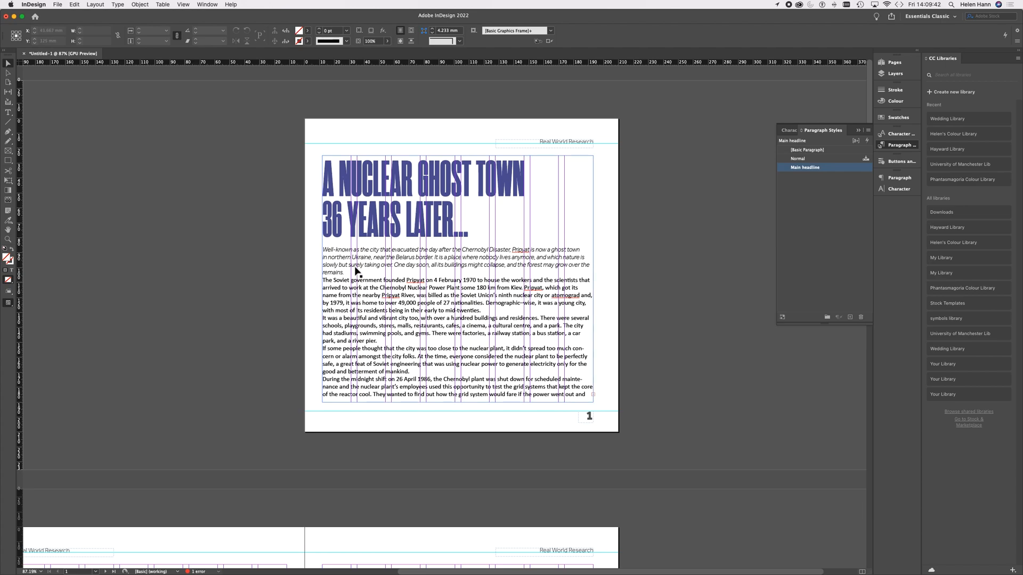
Step: Create a new paragraph style from the introductory paragraph's formatting and name it "Abstract para"
{"action": "left_click", "coordinate": [8, 113]}
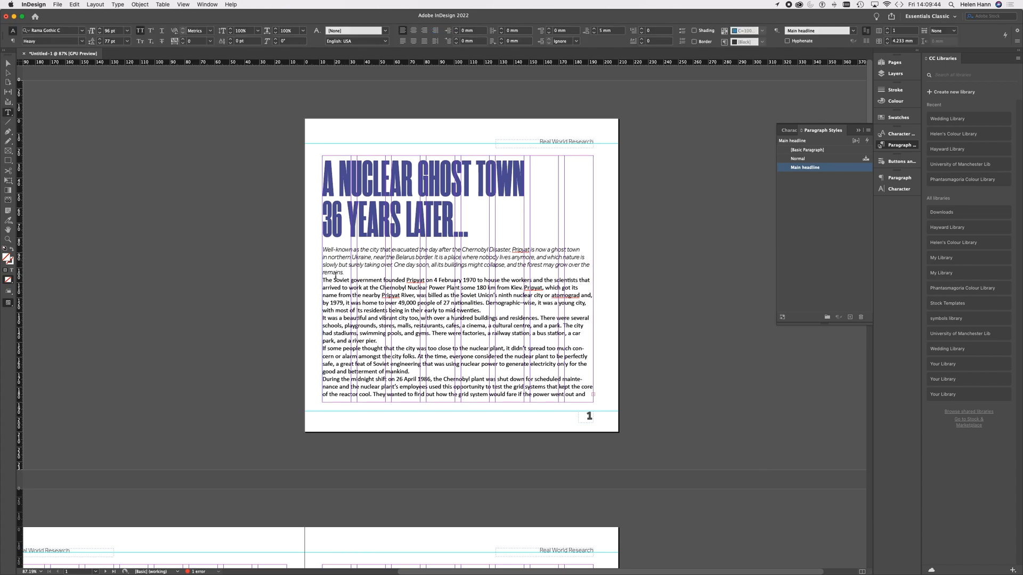
{"action": "left_click_drag", "start_coordinate": [358, 258], "coordinate": [386, 258]}
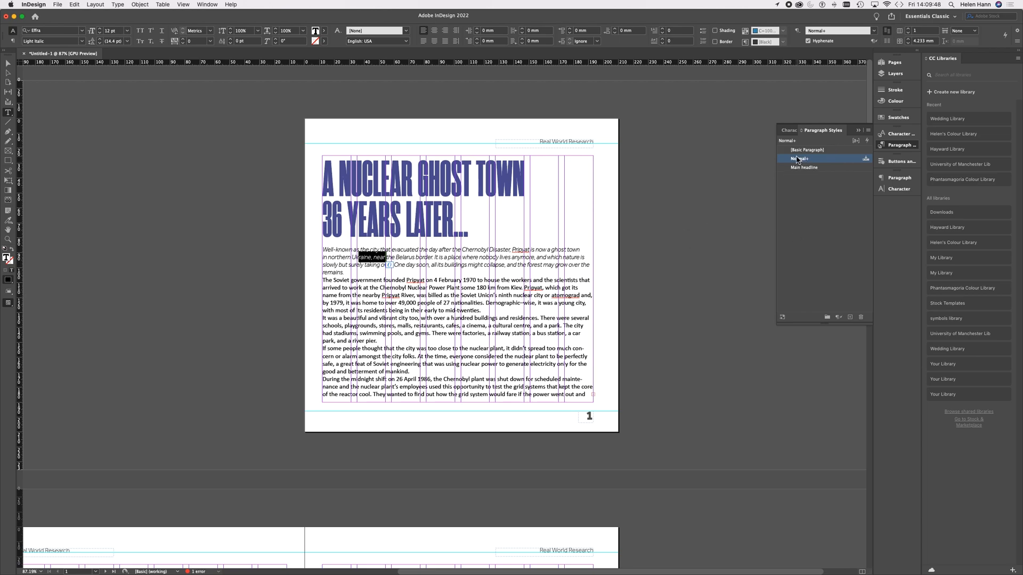
{"action": "left_click", "coordinate": [850, 317]}
{"action": "left_click", "coordinate": [840, 167]}
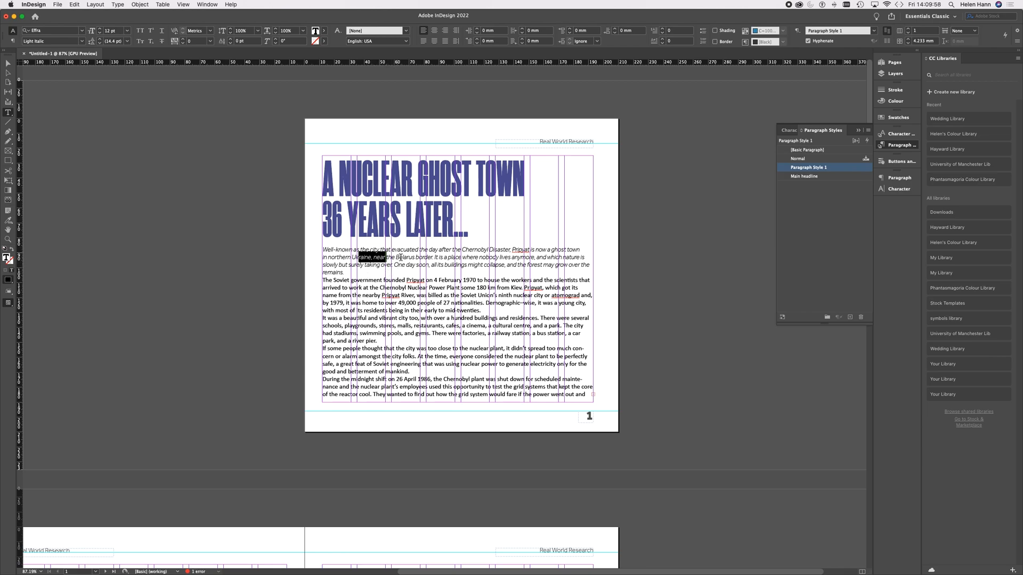
{"action": "double_click", "coordinate": [857, 169]}
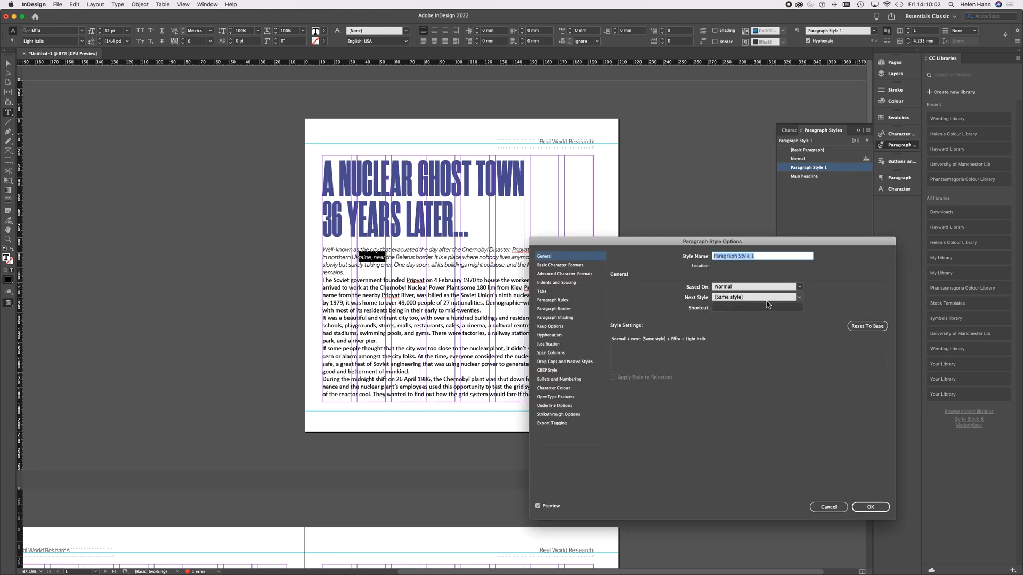
{"action": "left_click", "coordinate": [774, 257]}
{"action": "left_click_drag", "start_coordinate": [774, 258], "coordinate": [684, 258]}
{"action": "type", "text": "Abstract para"}
Step: Turn off hyphenation in the Abstract para style
{"action": "left_click", "coordinate": [581, 266]}
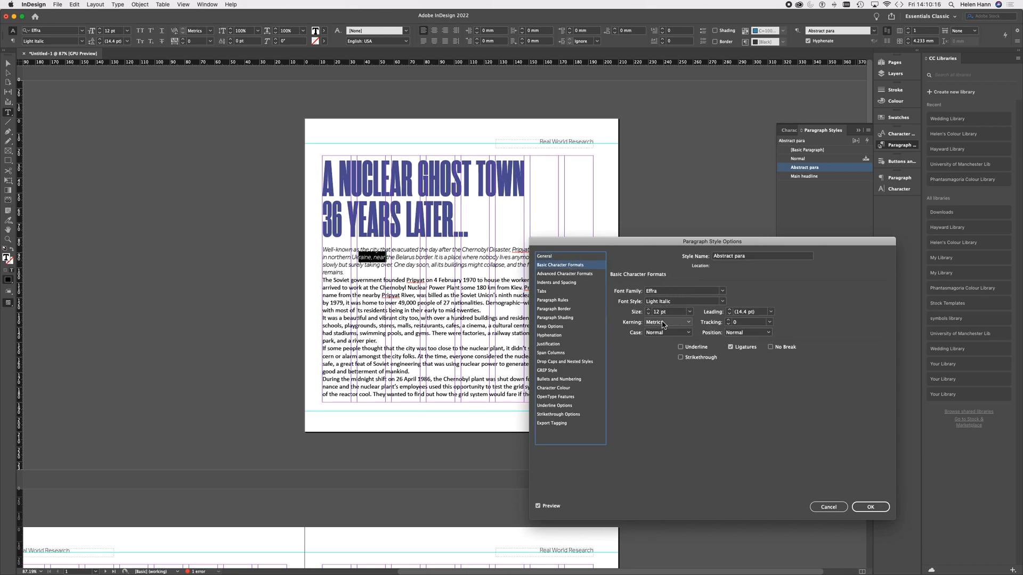
{"action": "left_click", "coordinate": [550, 336]}
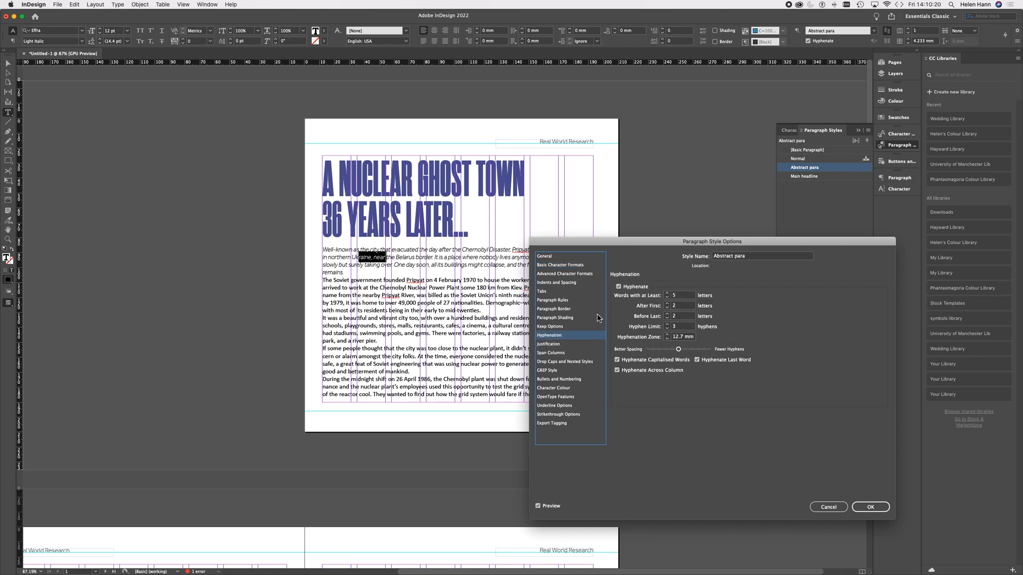
{"action": "left_click", "coordinate": [638, 289]}
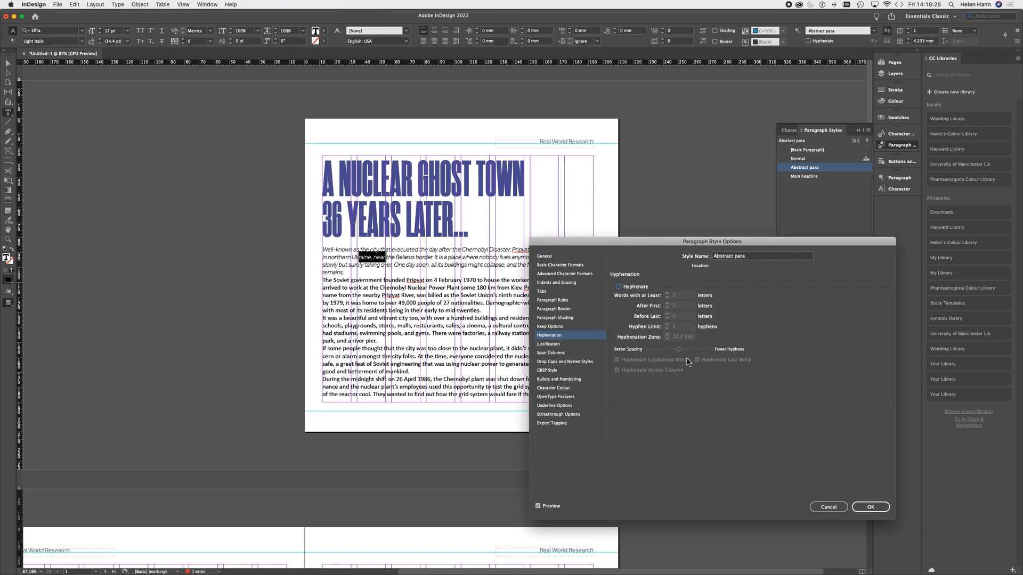
{"action": "left_click", "coordinate": [877, 510]}
Step: Set the Abstract para style's space after to 2.5 mm and save the style
{"action": "left_click", "coordinate": [552, 285]}
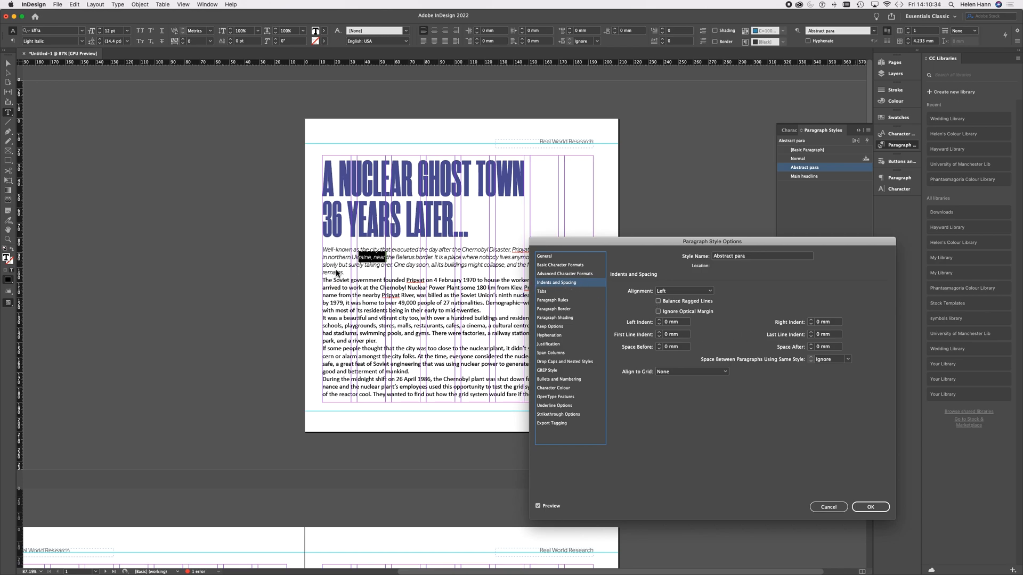
{"action": "left_click", "coordinate": [811, 345]}
{"action": "left_click", "coordinate": [811, 345]}
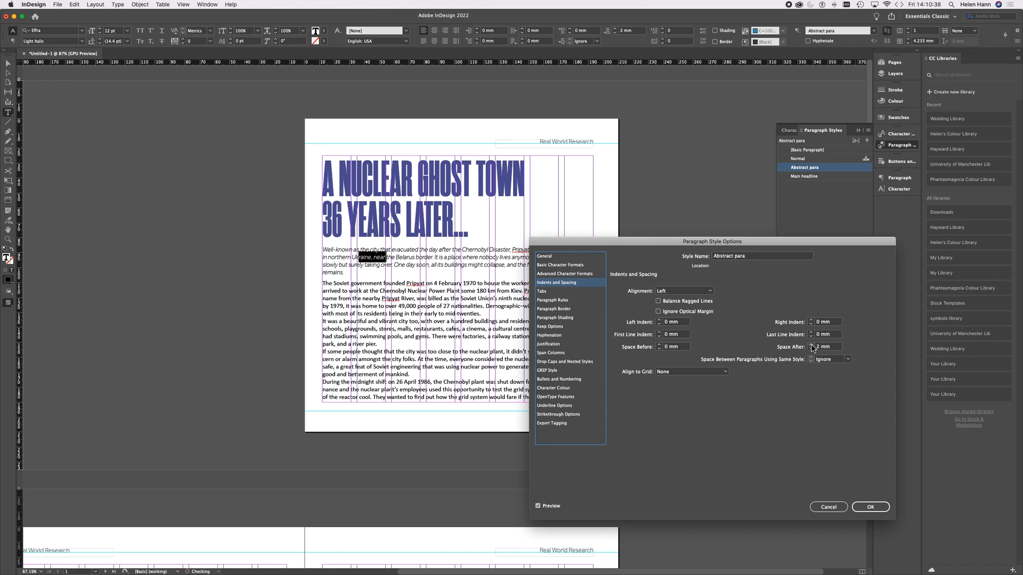
{"action": "left_click", "coordinate": [820, 347]}
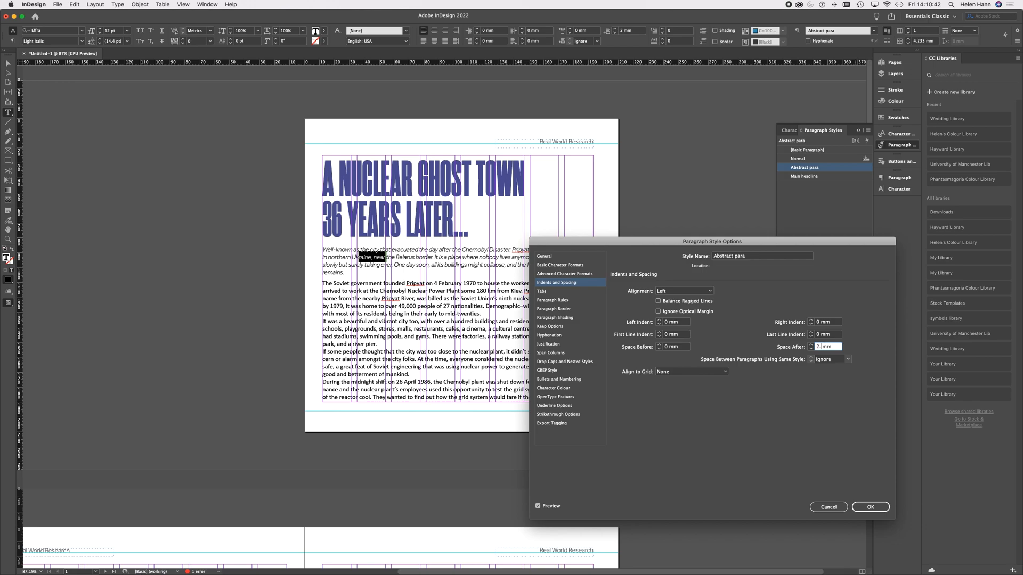
{"action": "left_click", "coordinate": [871, 507]}
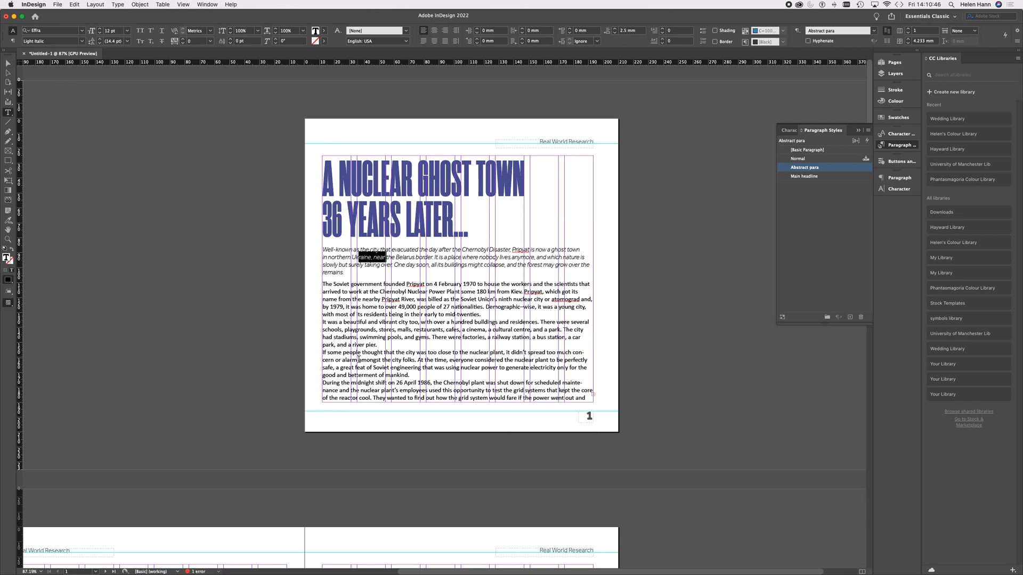
Step: Set the first page's body text below the introductory paragraph to 10 pt, through the paragraph ending "to operate the main pump."
{"action": "left_click_drag", "start_coordinate": [323, 285], "coordinate": [589, 409]}
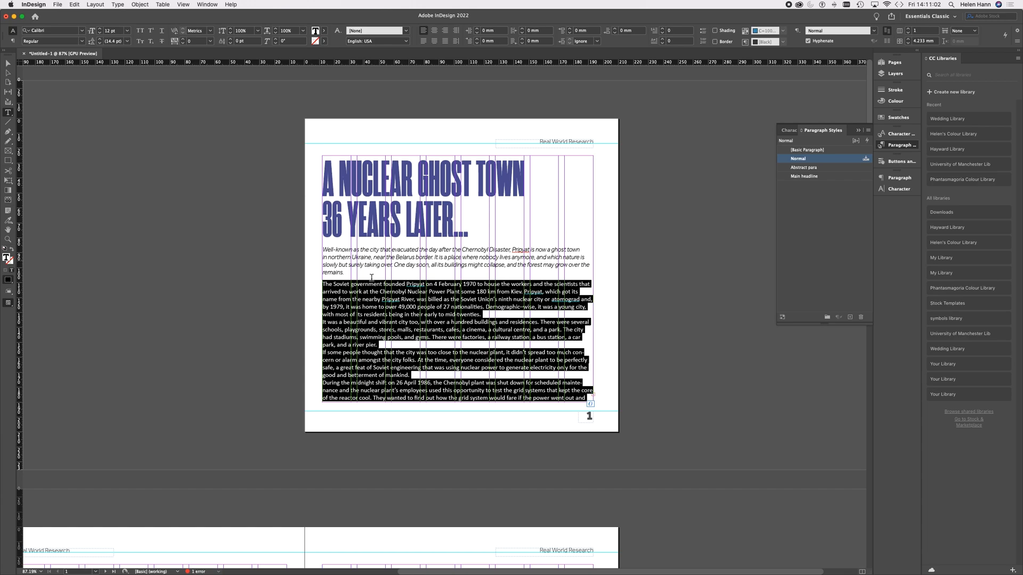
{"action": "left_click", "coordinate": [128, 32]}
{"action": "left_click", "coordinate": [120, 76]}
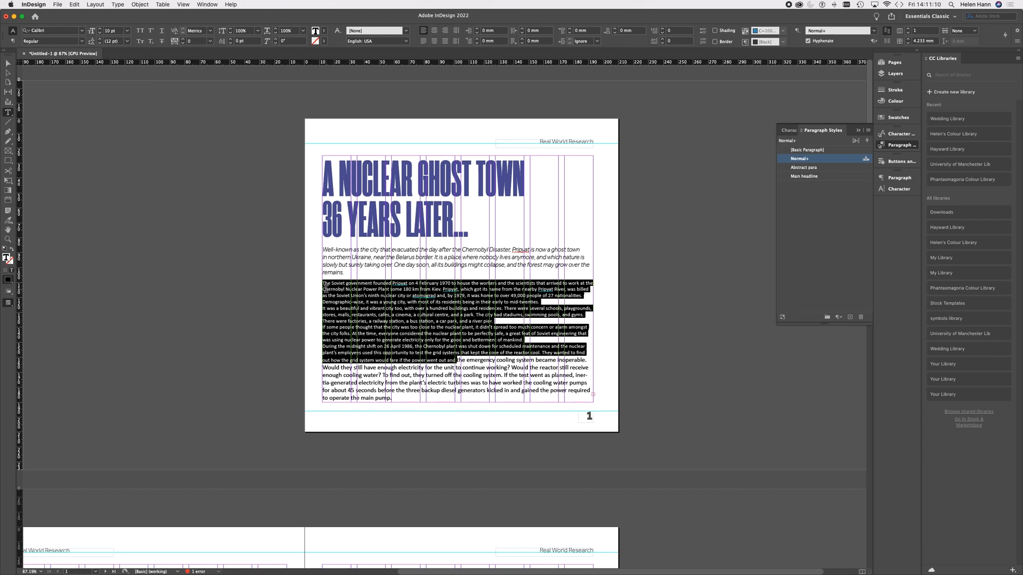
{"action": "left_click_drag", "start_coordinate": [324, 285], "coordinate": [422, 405]}
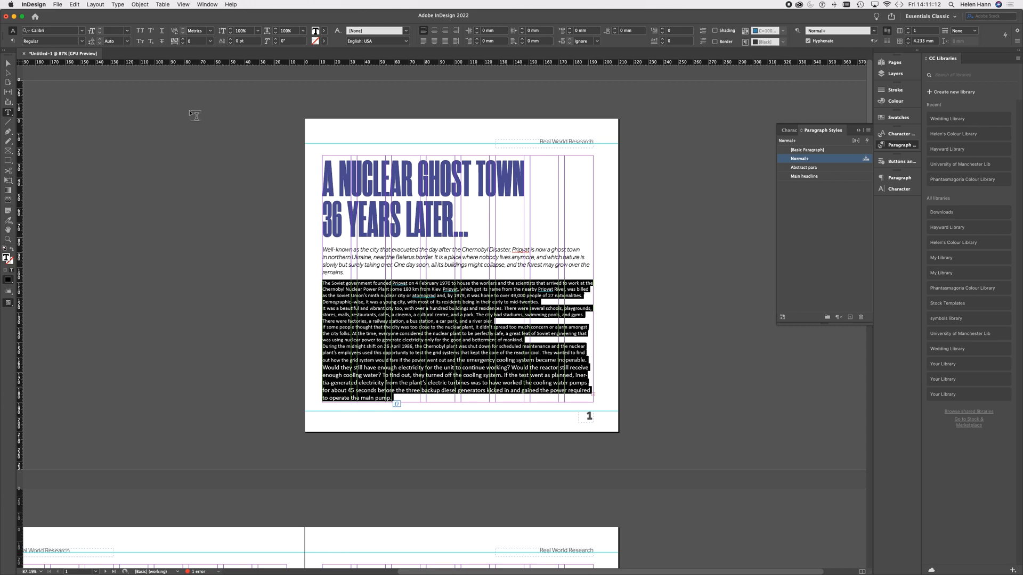
{"action": "left_click", "coordinate": [116, 31]}
{"action": "type", "text": "10"}
{"action": "key", "text": "Return"}
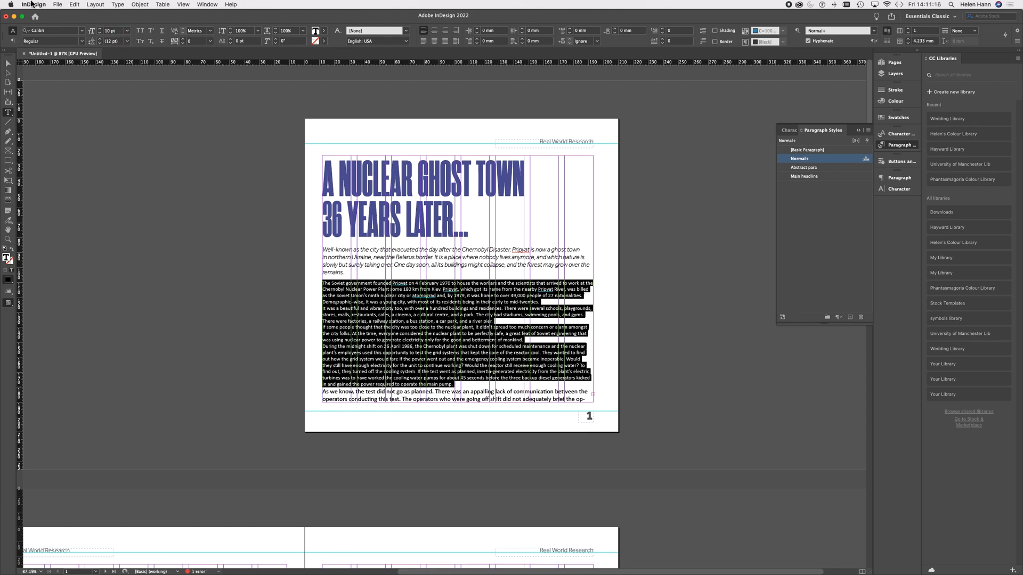
Step: Apply the Effra font to the selected body paragraphs and deselect the text
{"action": "left_click", "coordinate": [81, 30]}
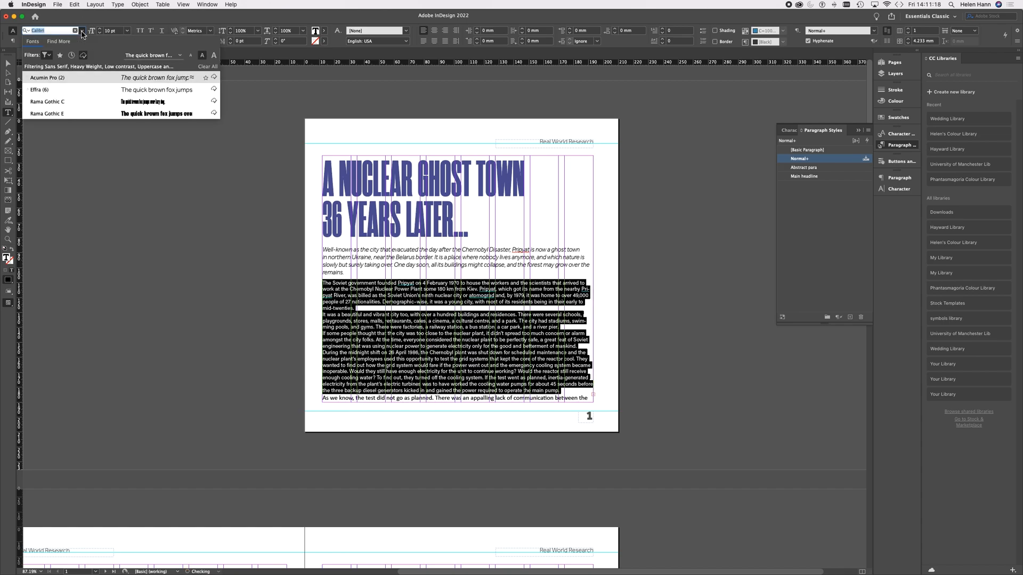
{"action": "left_click", "coordinate": [34, 91]}
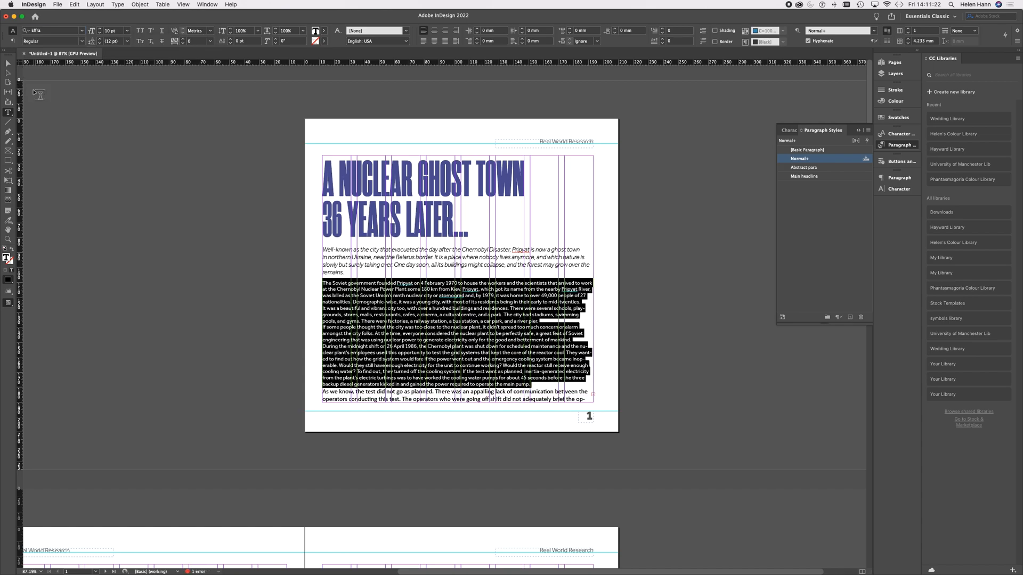
{"action": "left_click", "coordinate": [238, 160]}
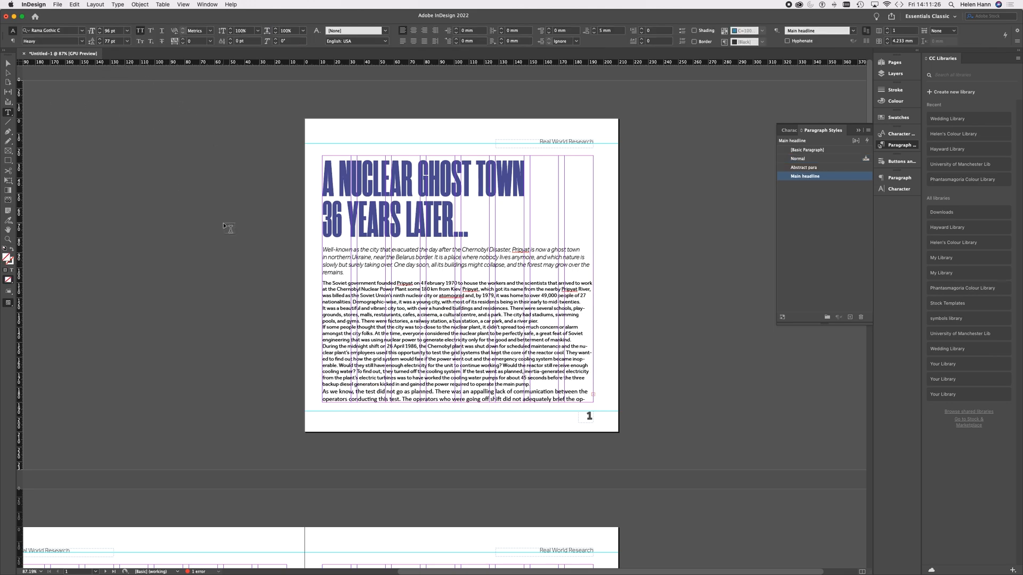
Step: Create a new paragraph style from the 10 pt Effra body paragraphs' formatting and name it "Body"
{"action": "left_click", "coordinate": [354, 288]}
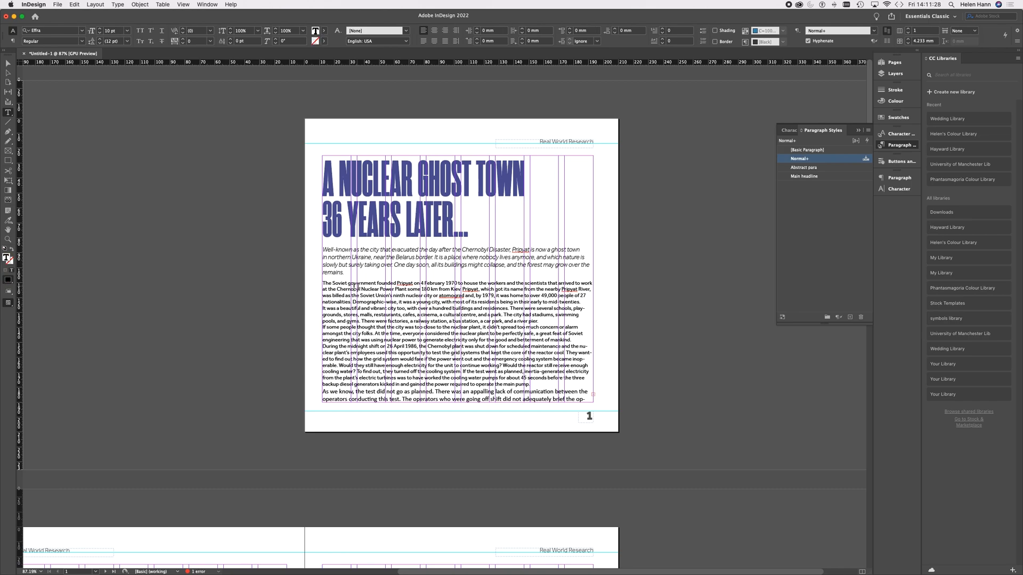
{"action": "left_click_drag", "start_coordinate": [322, 284], "coordinate": [554, 385]}
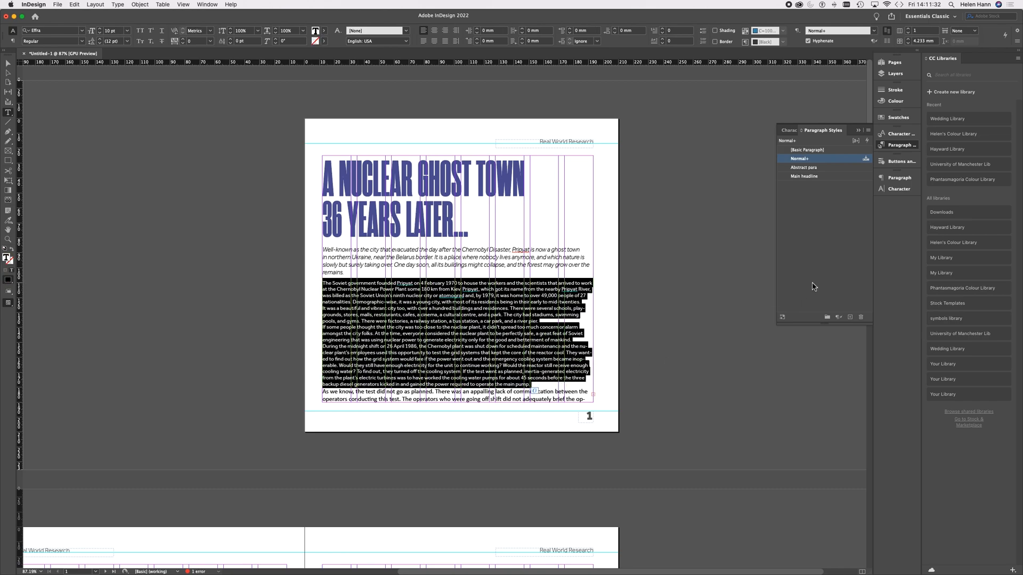
{"action": "left_click", "coordinate": [849, 318]}
{"action": "left_click", "coordinate": [849, 168]}
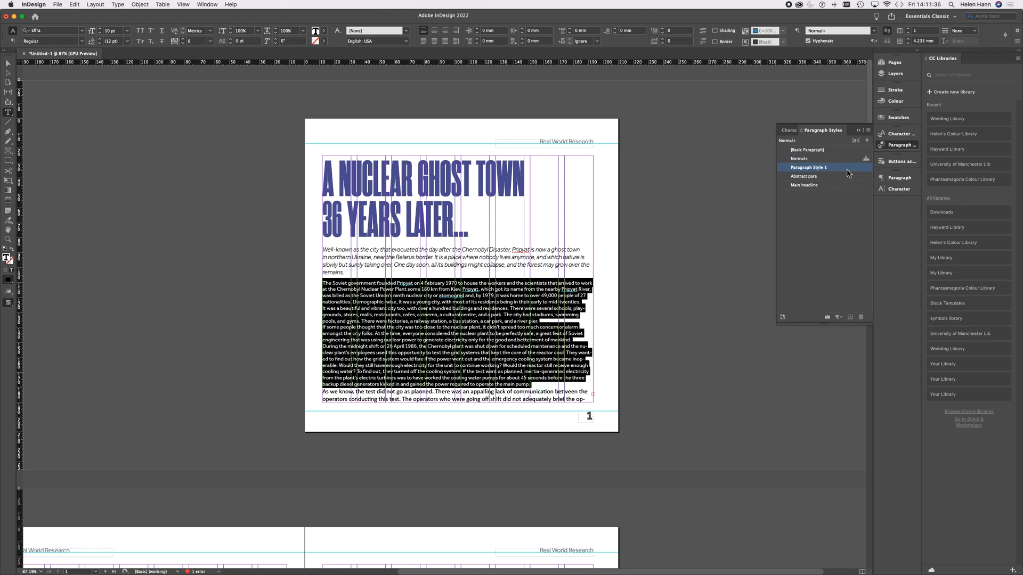
{"action": "double_click", "coordinate": [849, 169]}
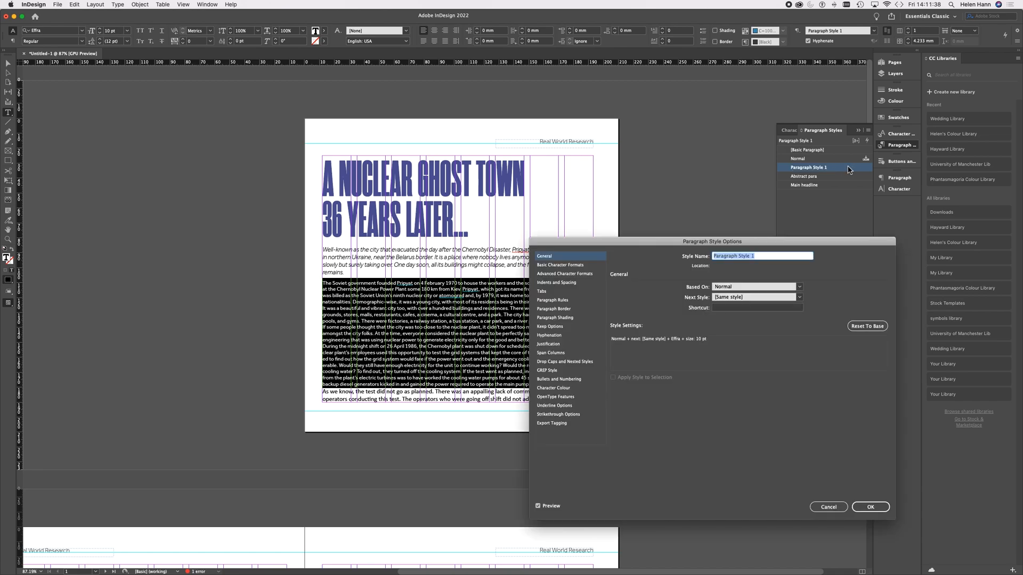
{"action": "type", "text": "Body"}
Step: Set the Body style's space after to 1.5 mm
{"action": "left_click", "coordinate": [566, 283]}
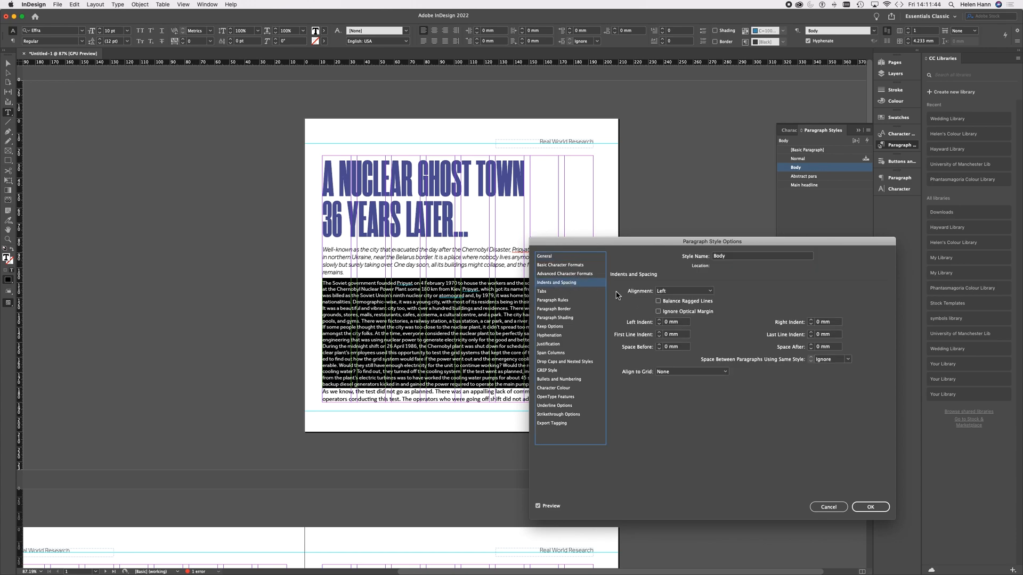
{"action": "left_click", "coordinate": [811, 344]}
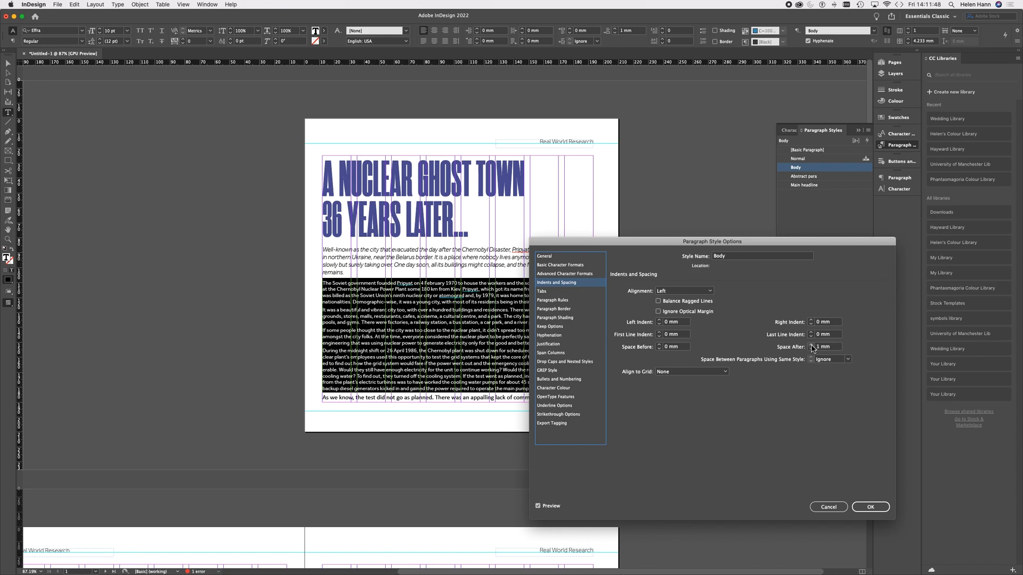
{"action": "left_click", "coordinate": [821, 347]}
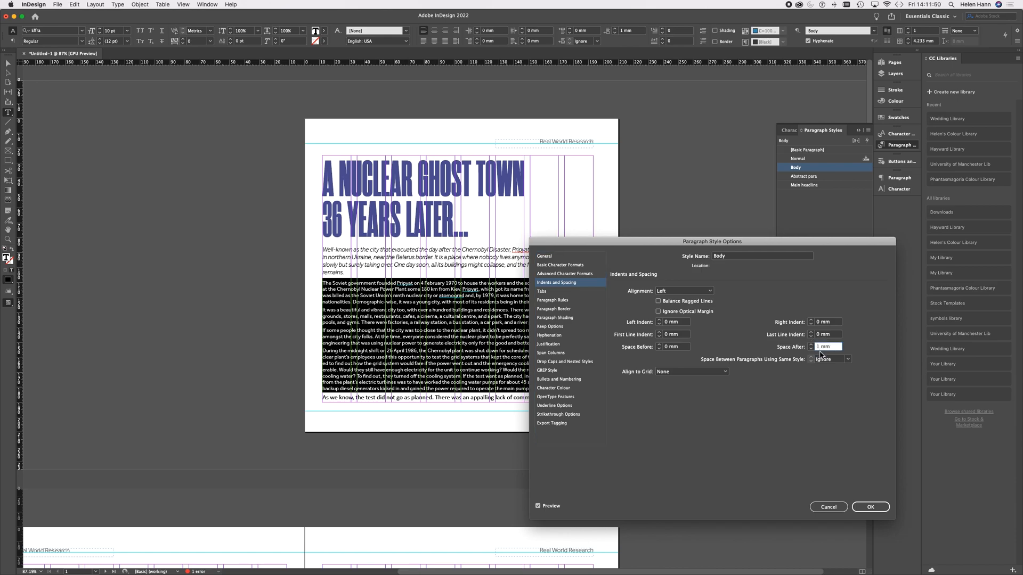
{"action": "type", "text": ".5"}
Step: Turn off hyphenation in the Body style and save the style
{"action": "left_click", "coordinate": [557, 336]}
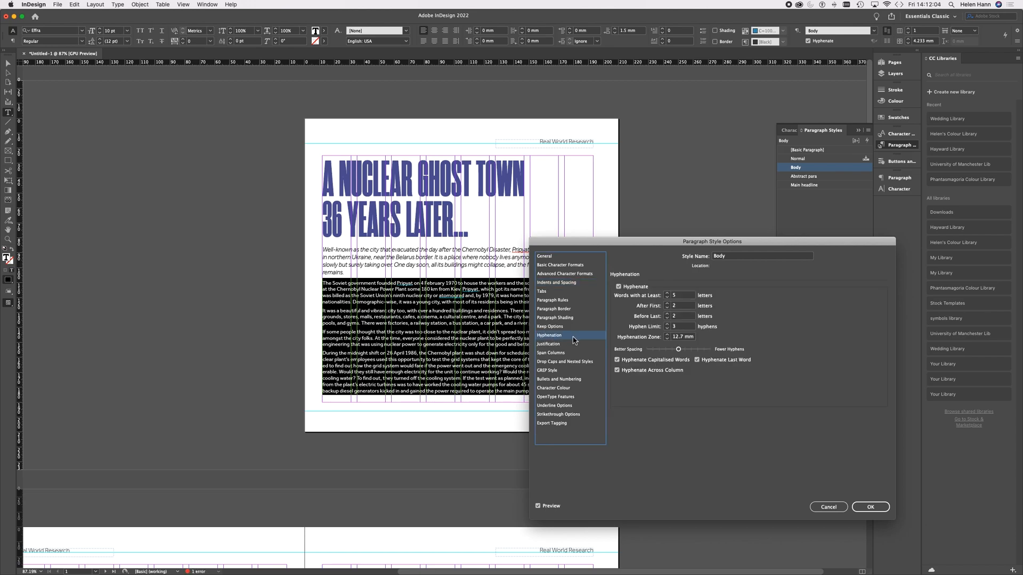
{"action": "left_click", "coordinate": [628, 287]}
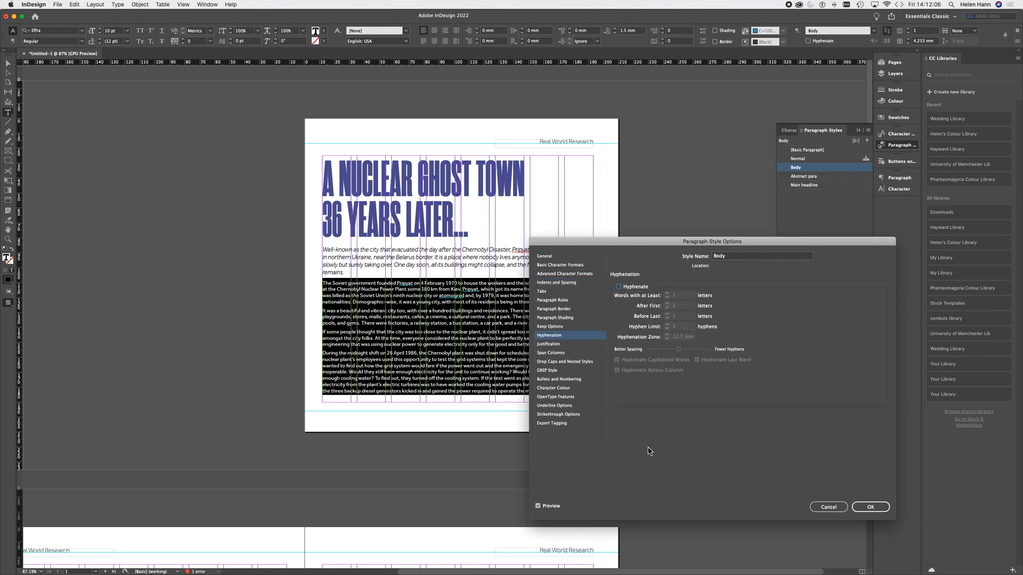
{"action": "left_click", "coordinate": [872, 508]}
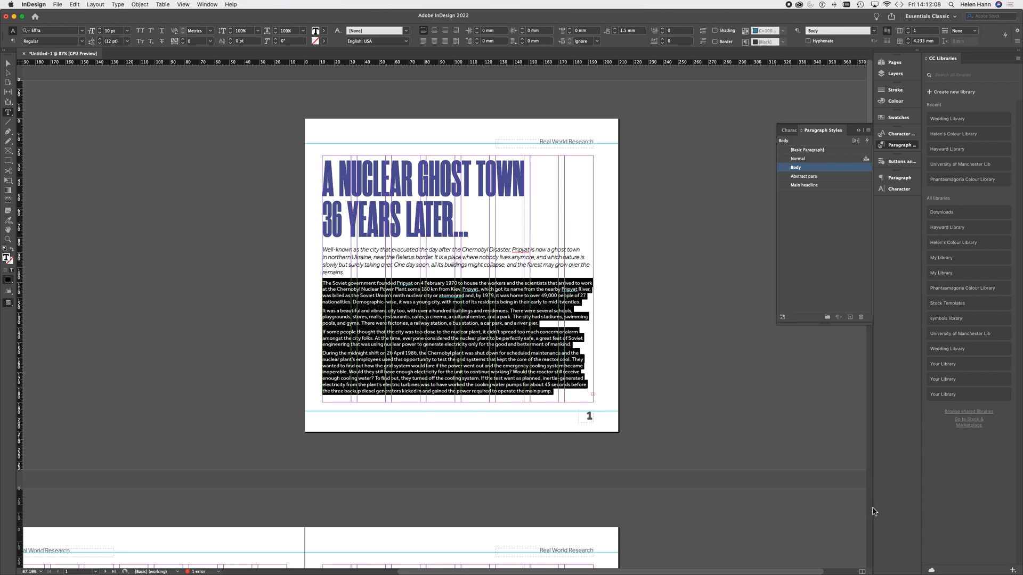
Step: Hide the layout guides and set the article's text frame on page 1 to two columns
{"action": "left_click", "coordinate": [593, 398]}
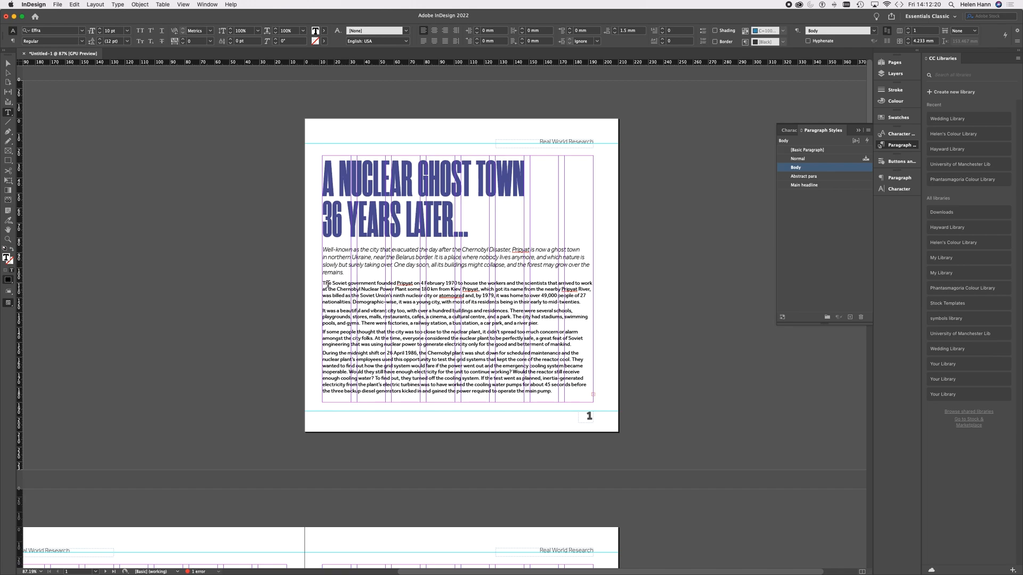
{"action": "key", "text": "super"}
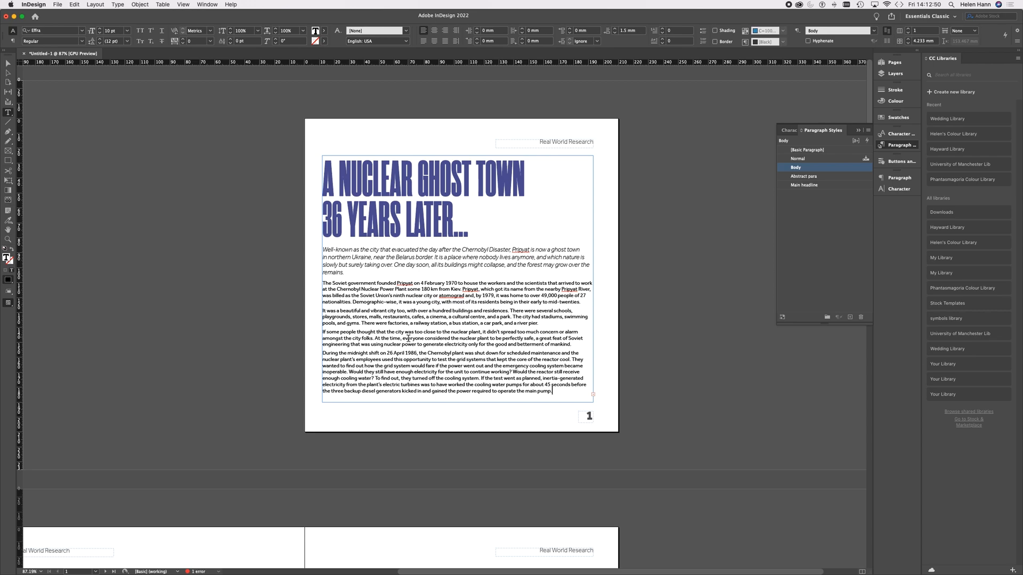
{"action": "left_click", "coordinate": [909, 31]}
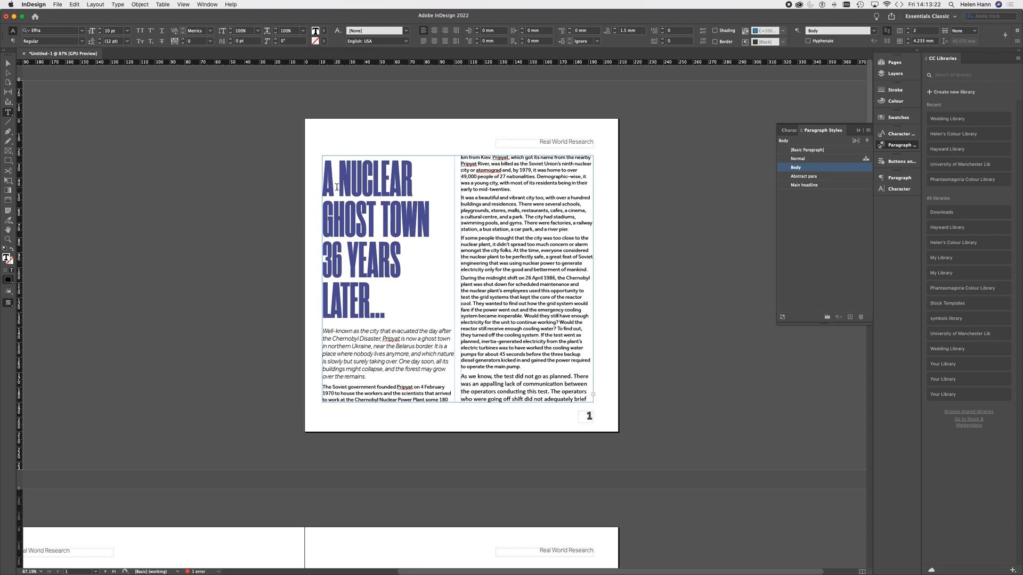
{"action": "left_click", "coordinate": [8, 64]}
{"action": "left_click", "coordinate": [162, 192]}
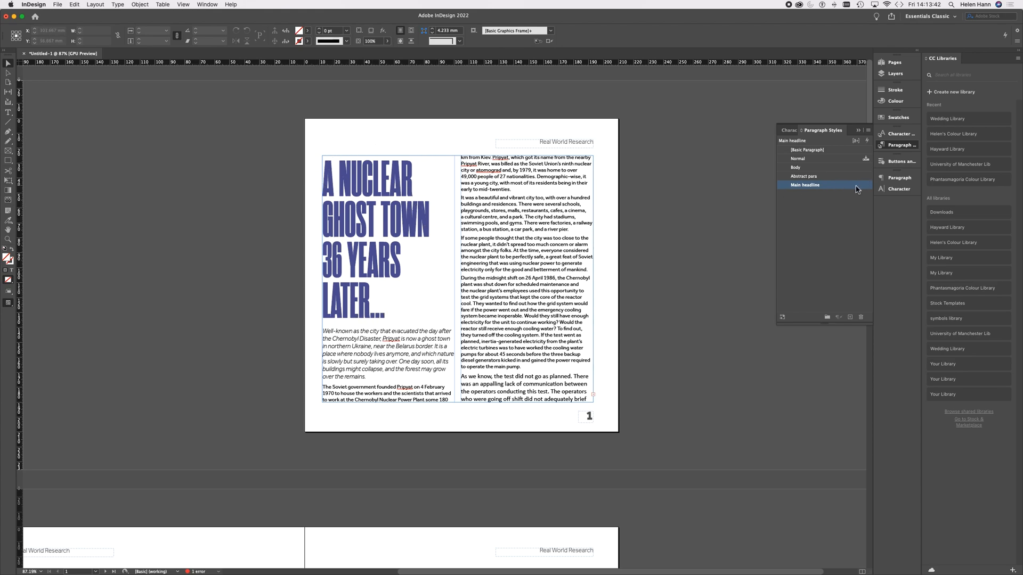
Step: Set the Main headline style's paragraph layout to Span Columns across all columns and save the style
{"action": "double_click", "coordinate": [832, 185]}
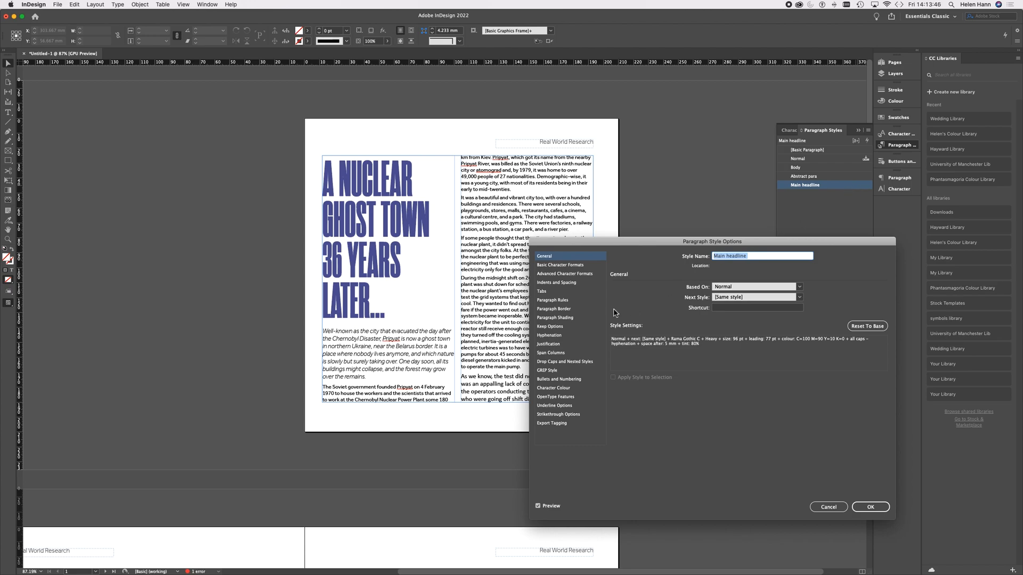
{"action": "left_click", "coordinate": [557, 356]}
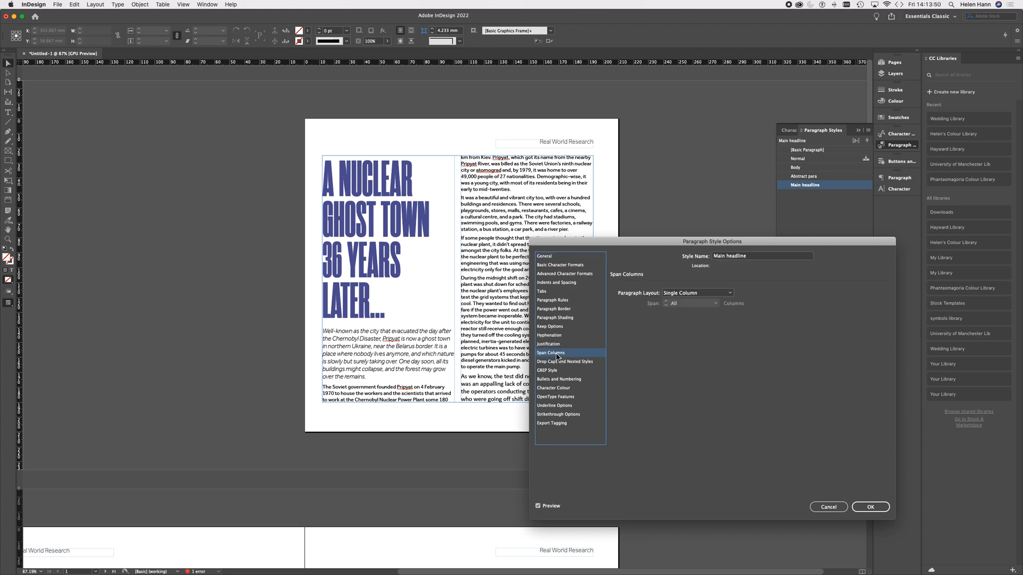
{"action": "left_click", "coordinate": [729, 293]}
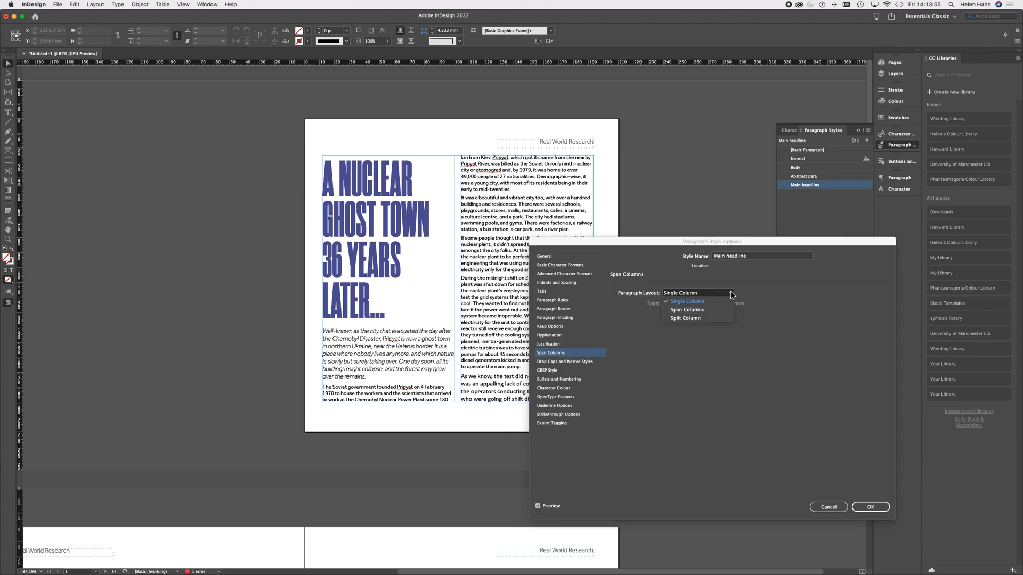
{"action": "left_click", "coordinate": [702, 310]}
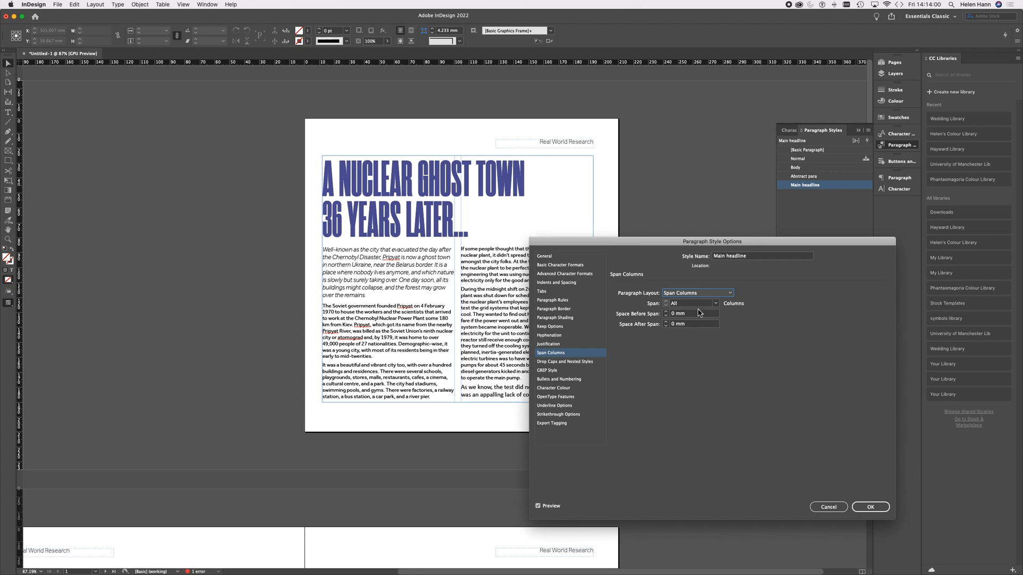
{"action": "left_click", "coordinate": [870, 507]}
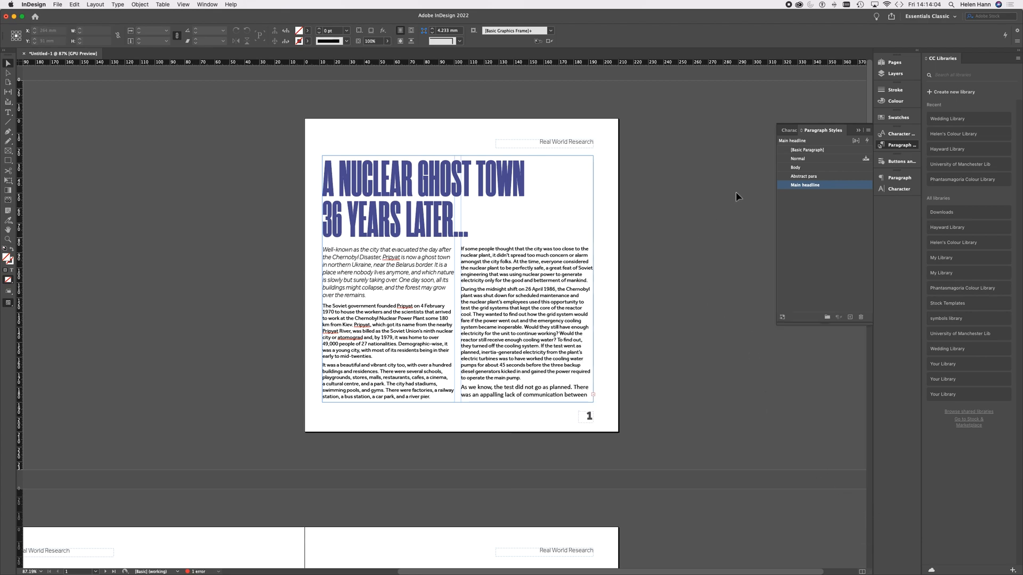
Step: Make the Abstract para style span all columns and save the style
{"action": "left_click", "coordinate": [851, 177]}
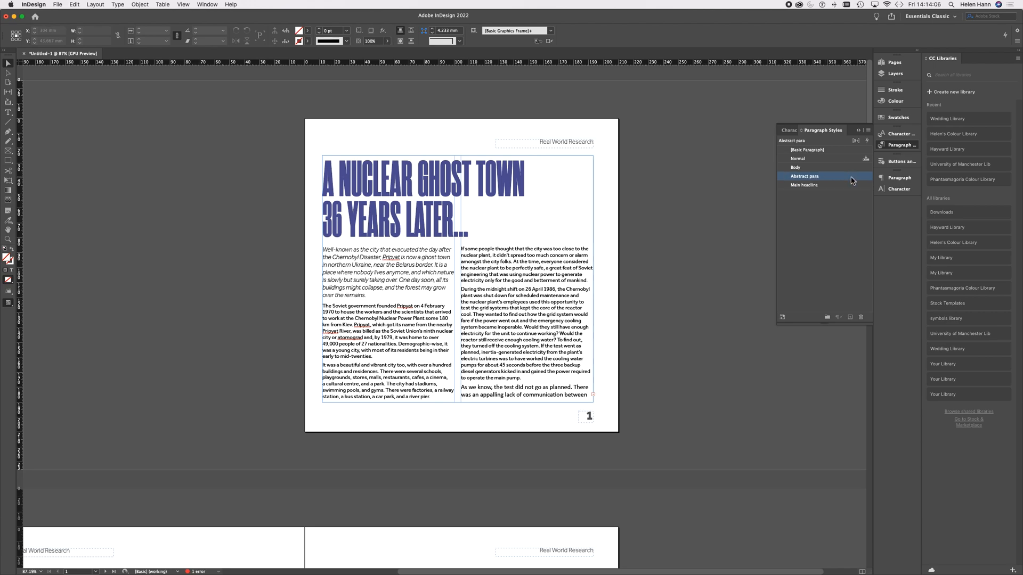
{"action": "double_click", "coordinate": [851, 177]}
{"action": "left_click", "coordinate": [553, 354]}
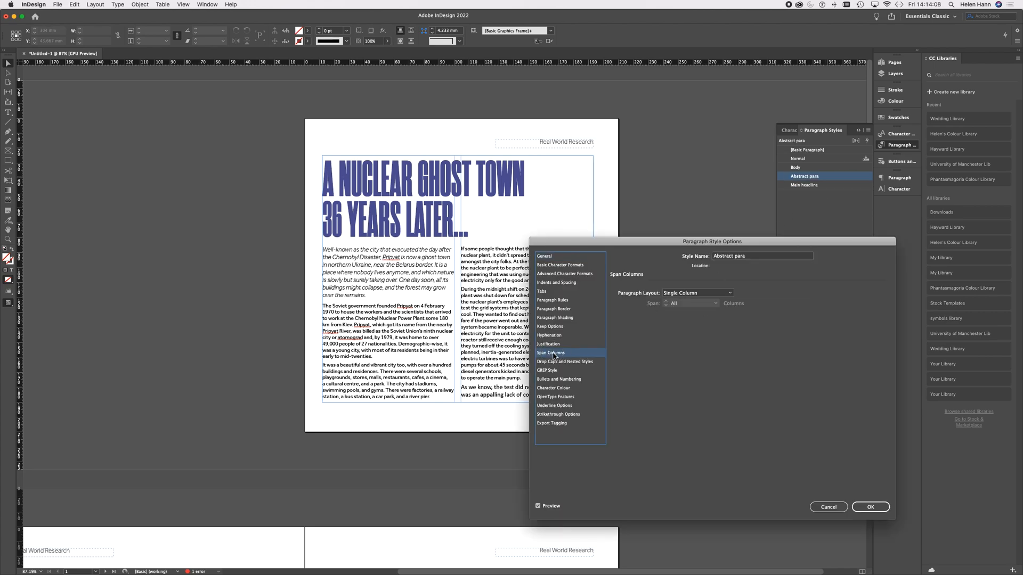
{"action": "left_click", "coordinate": [729, 292]}
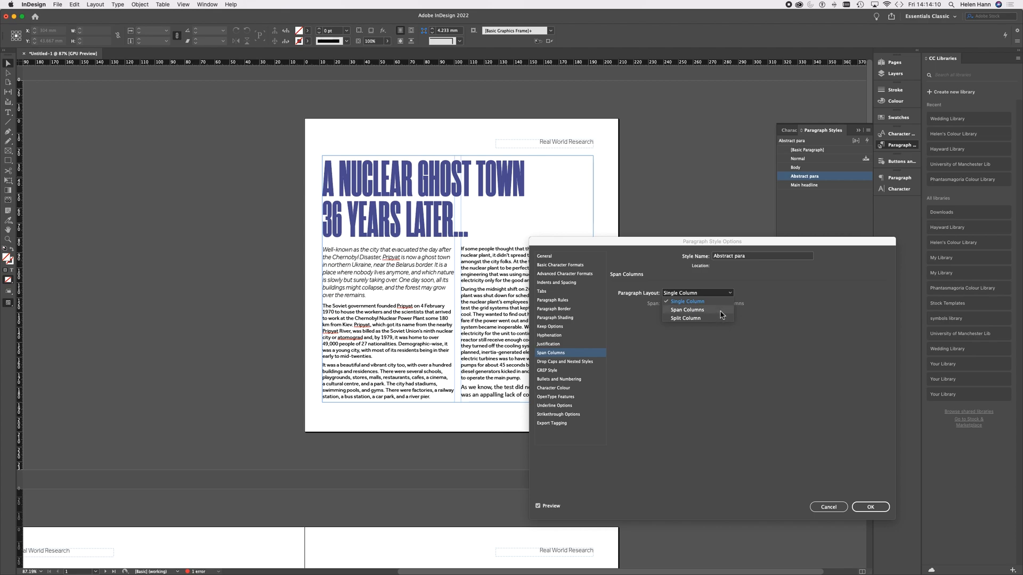
{"action": "left_click", "coordinate": [720, 313]}
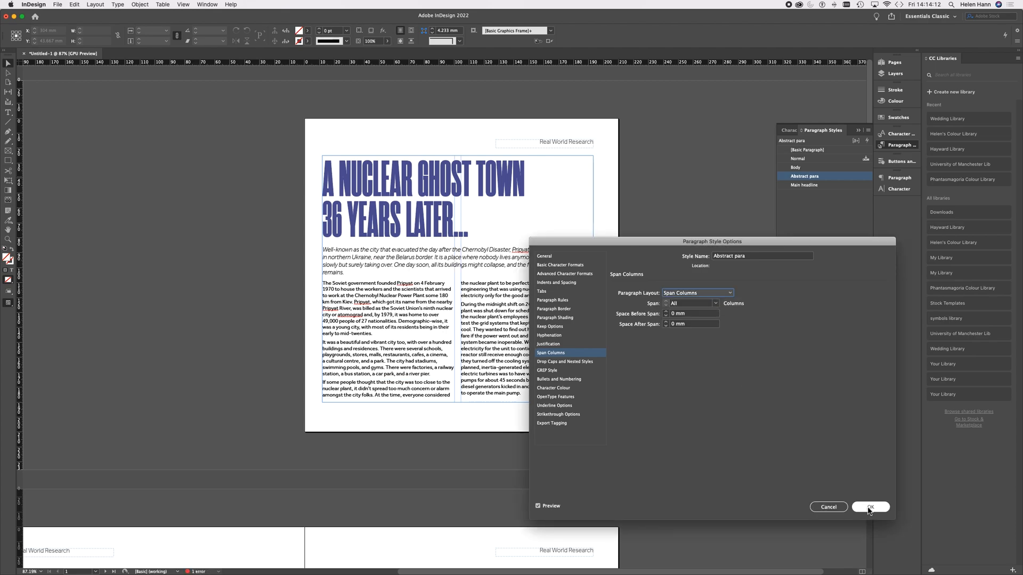
{"action": "left_click", "coordinate": [869, 507]}
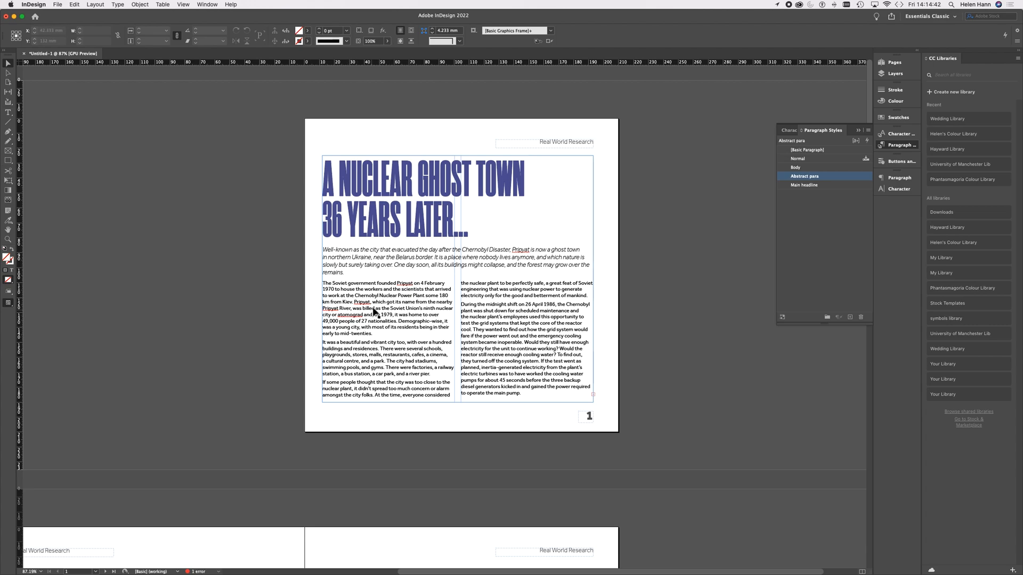
Step: Create a new paragraph style based on Body from the first body paragraph and name it "1st Body para"
{"action": "left_click", "coordinate": [9, 114]}
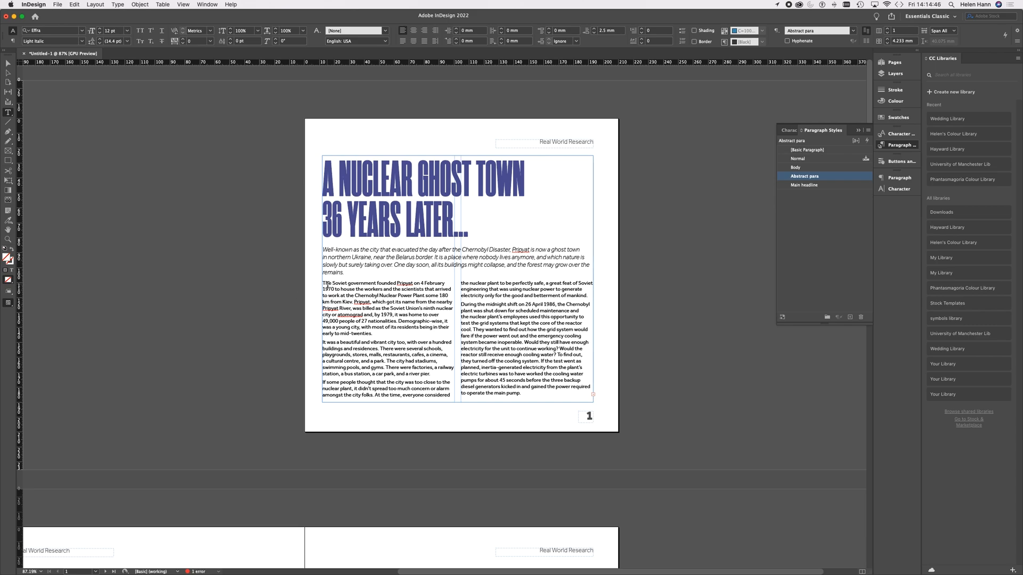
{"action": "left_click", "coordinate": [333, 287]}
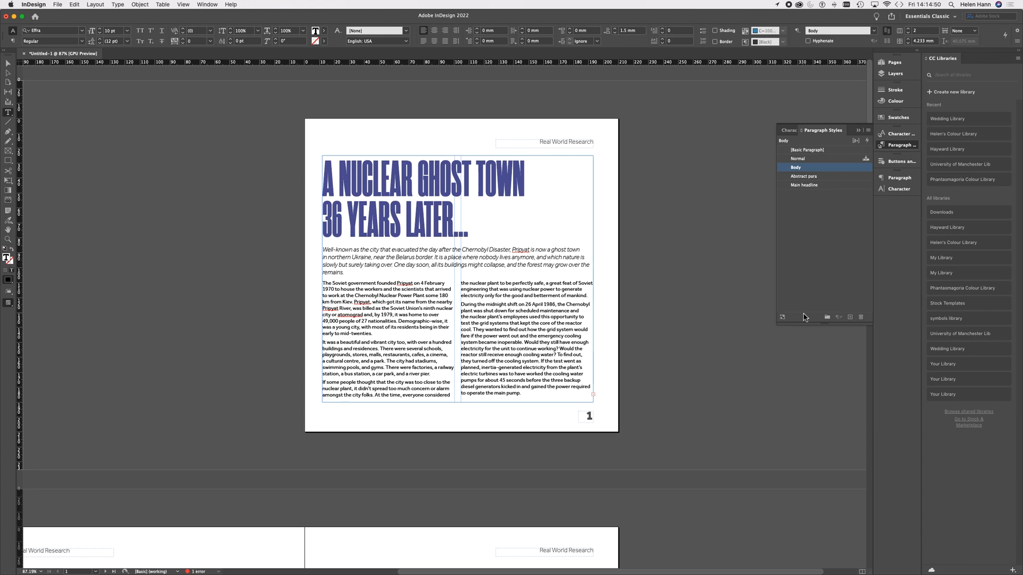
{"action": "left_click", "coordinate": [850, 318]}
{"action": "left_click", "coordinate": [845, 176]}
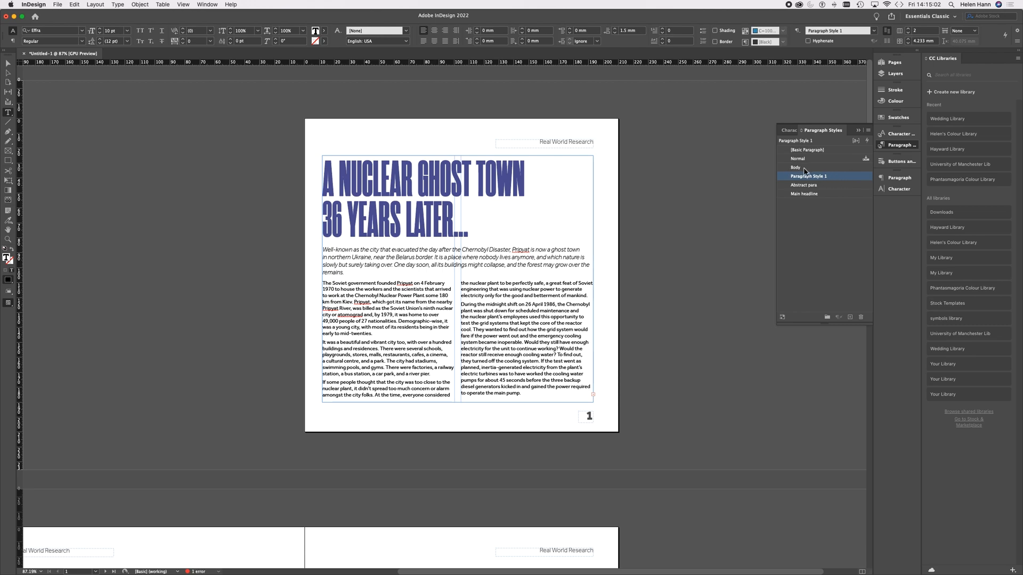
{"action": "double_click", "coordinate": [848, 180]}
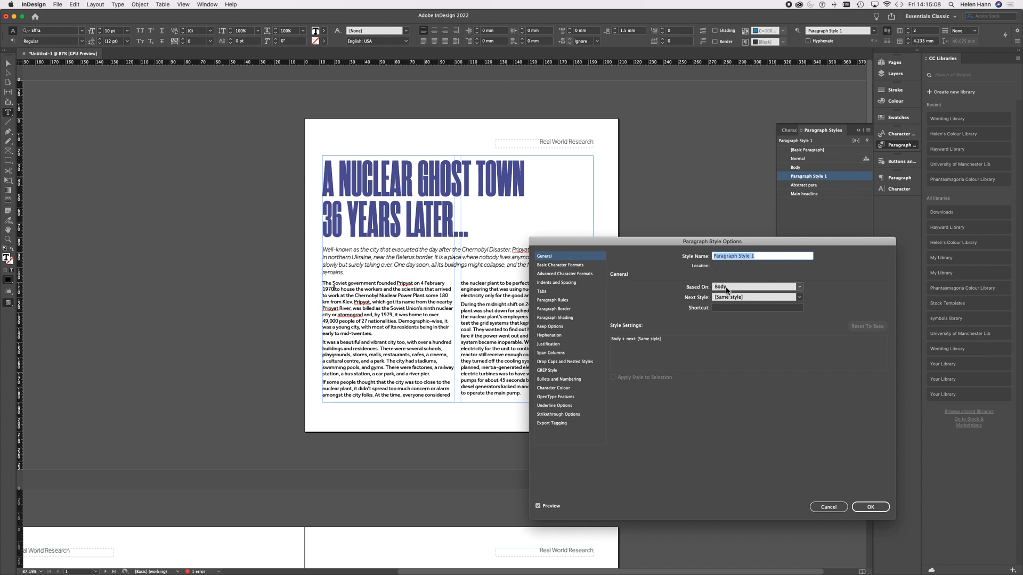
{"action": "left_click_drag", "start_coordinate": [773, 257], "coordinate": [695, 258]}
{"action": "type", "text": "1st Body para"}
Step: Give the 1st Body para style a one-character drop cap five lines deep and save the style
{"action": "left_click", "coordinate": [555, 364]}
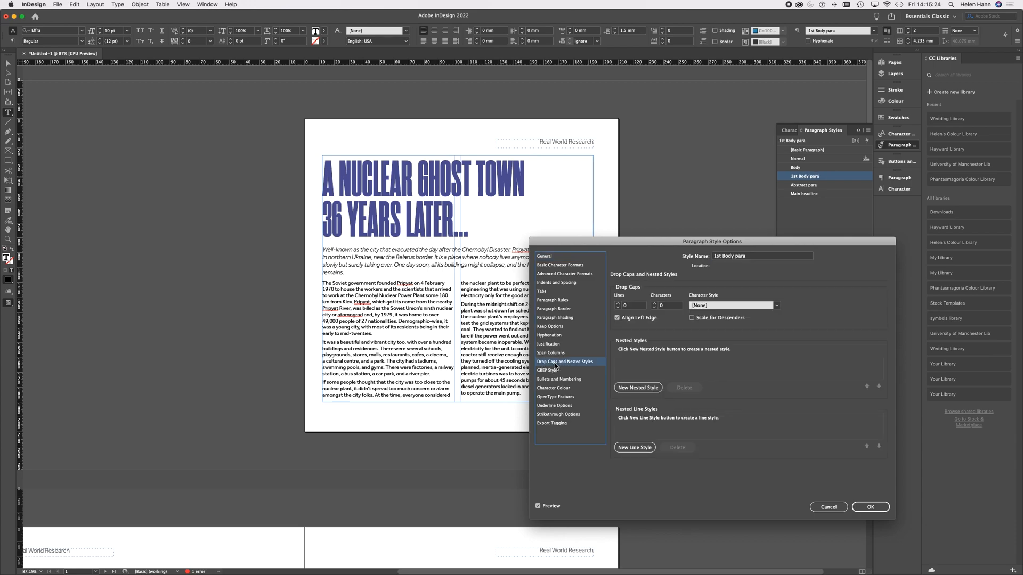
{"action": "left_click", "coordinate": [618, 307]}
{"action": "left_click", "coordinate": [618, 305]}
{"action": "left_click", "coordinate": [618, 305]}
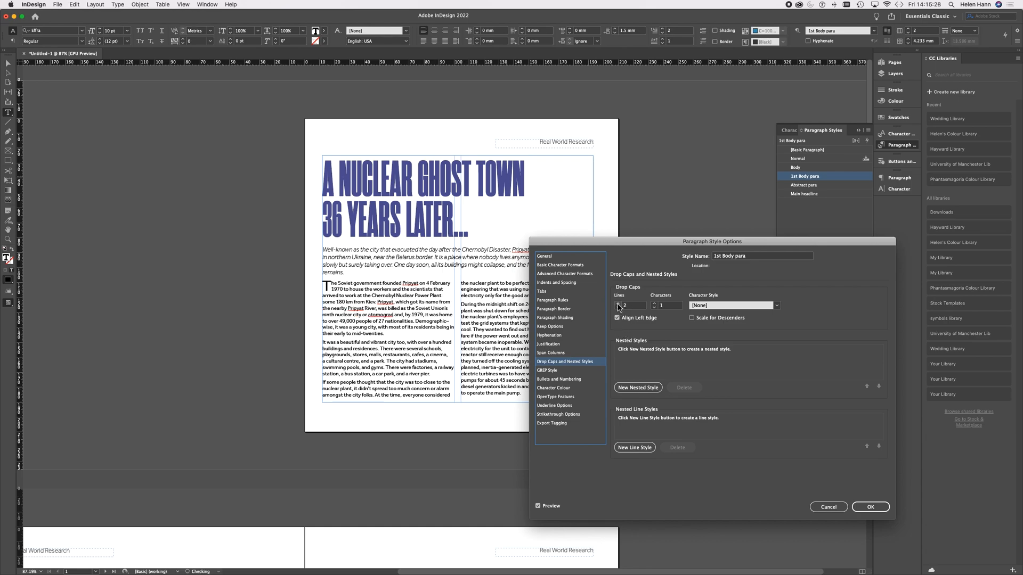
{"action": "left_click", "coordinate": [618, 305]}
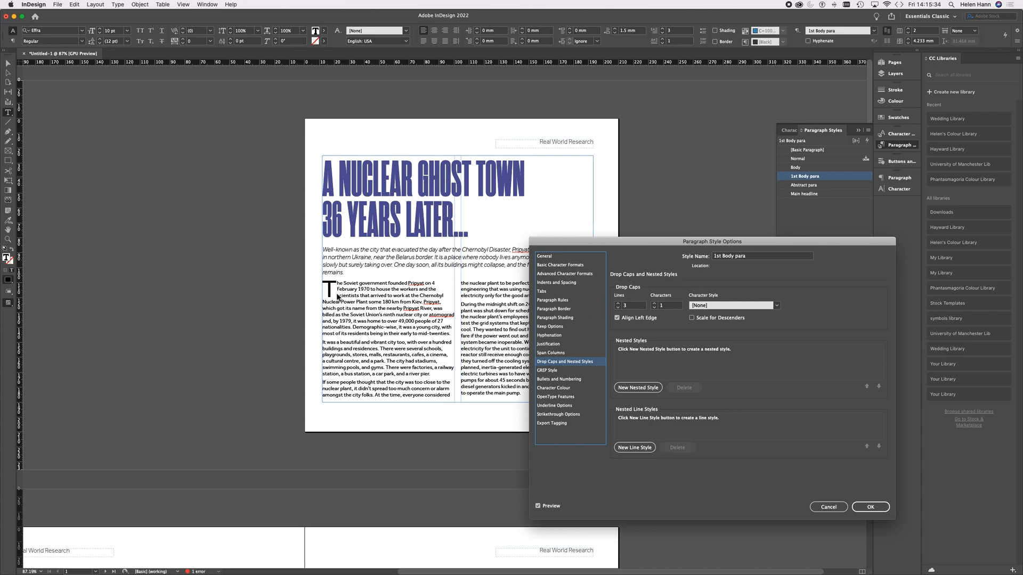
{"action": "left_click", "coordinate": [619, 305]}
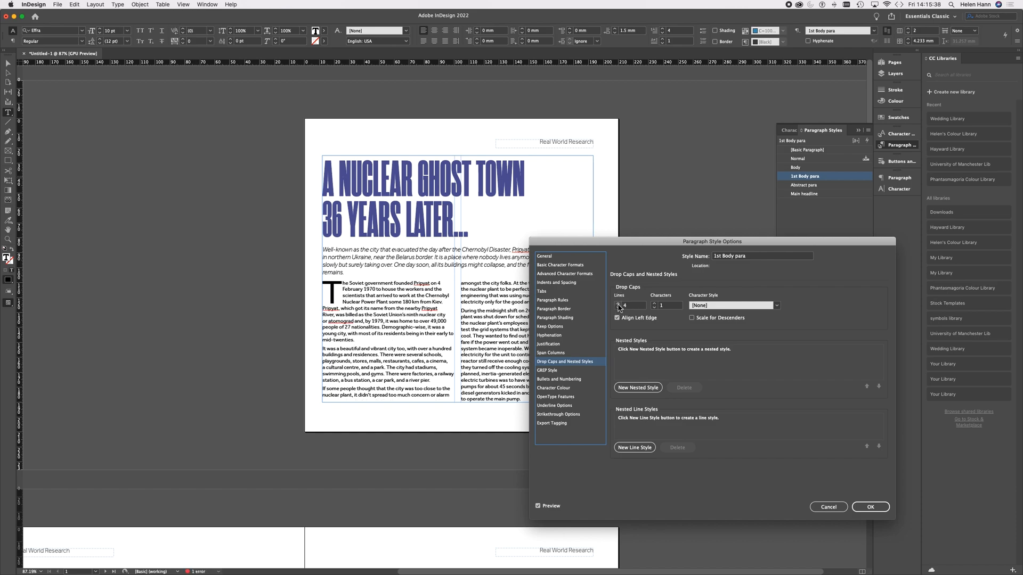
{"action": "left_click", "coordinate": [619, 305]}
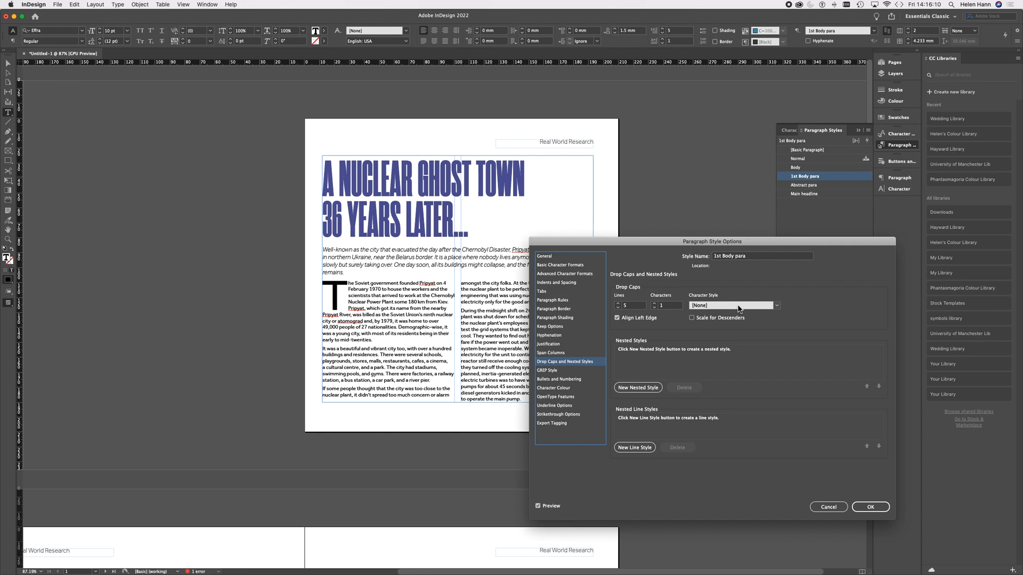
{"action": "left_click", "coordinate": [870, 507]}
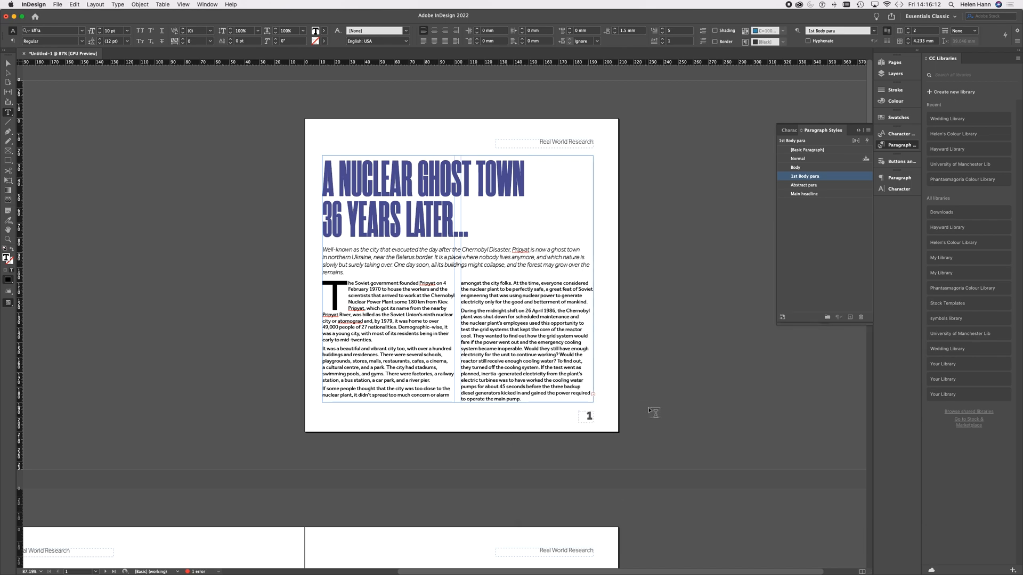